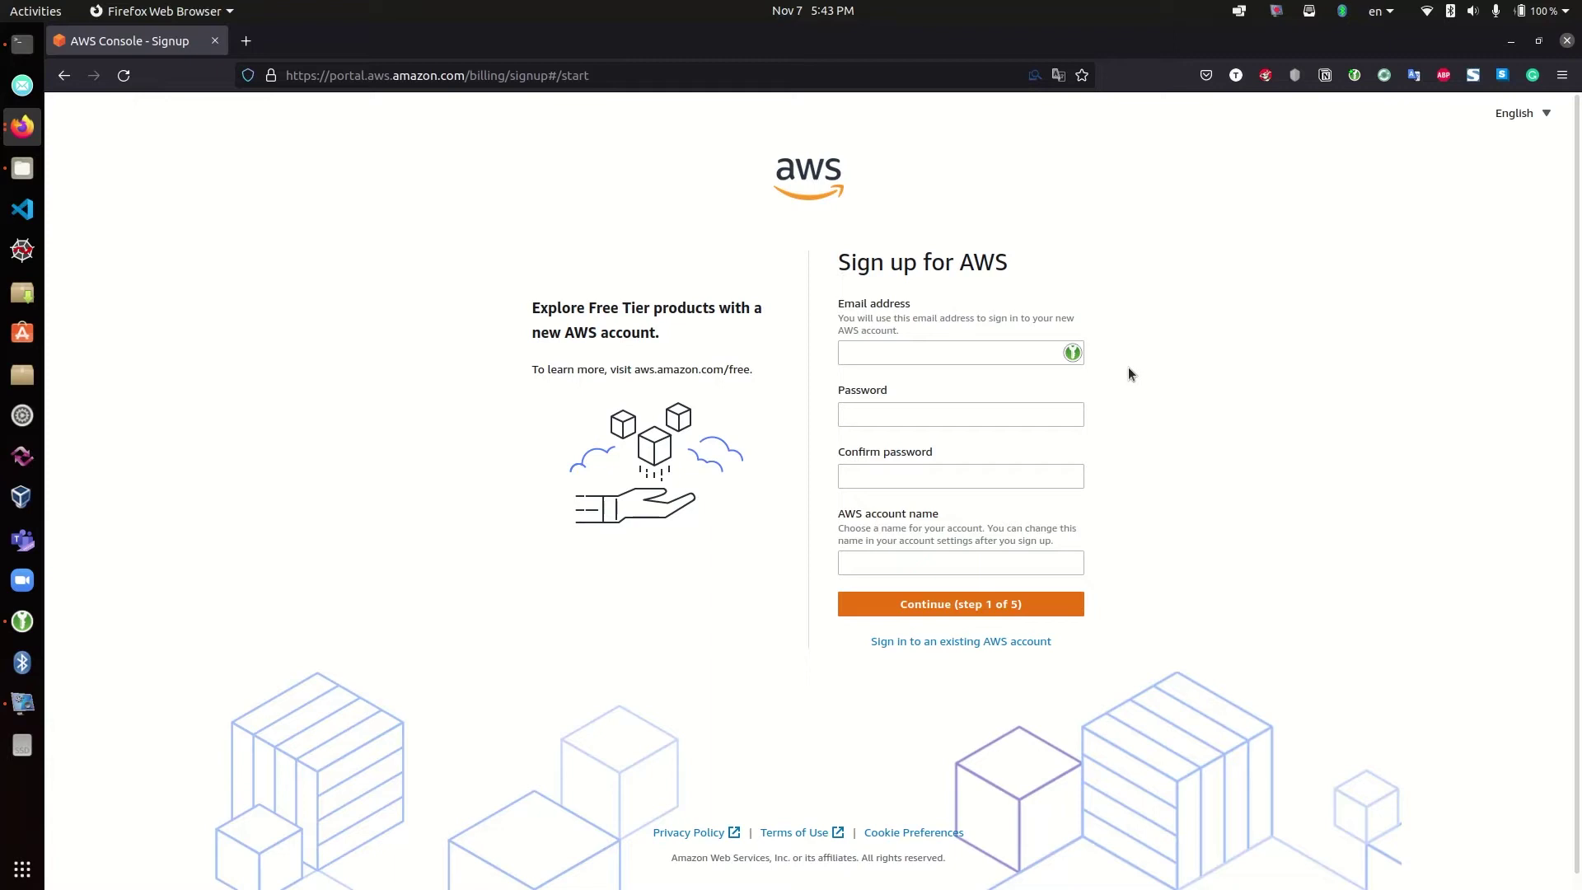
Sign in to an existing AWS account and open the S3 storage service
{"action": "left_click", "coordinate": [934, 646]}
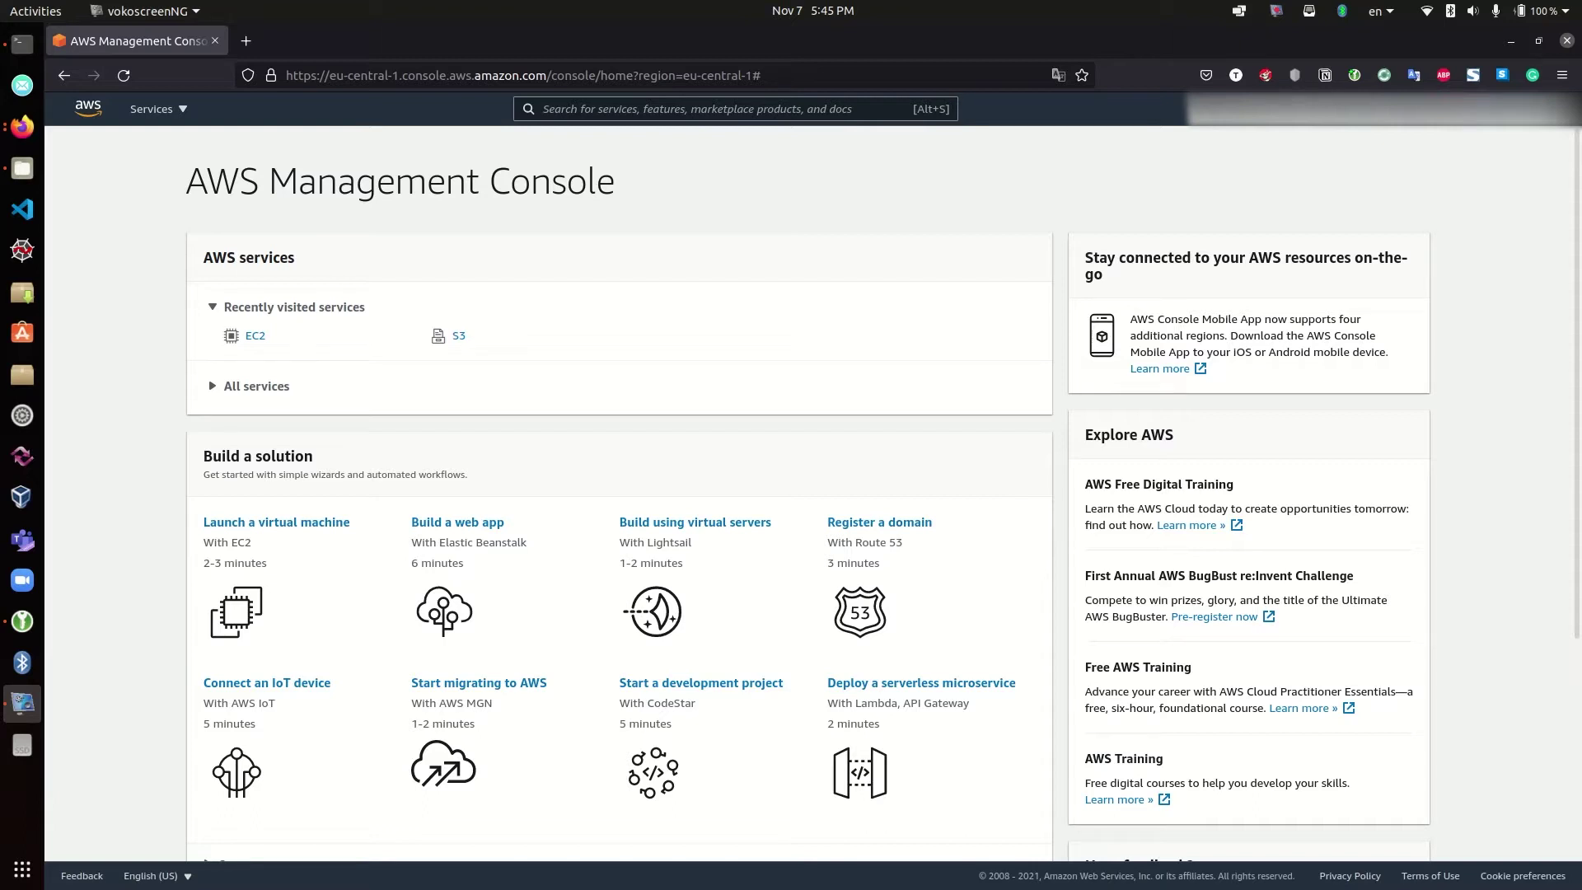
{"action": "left_click", "coordinate": [691, 110]}
{"action": "type", "text": "s3"}
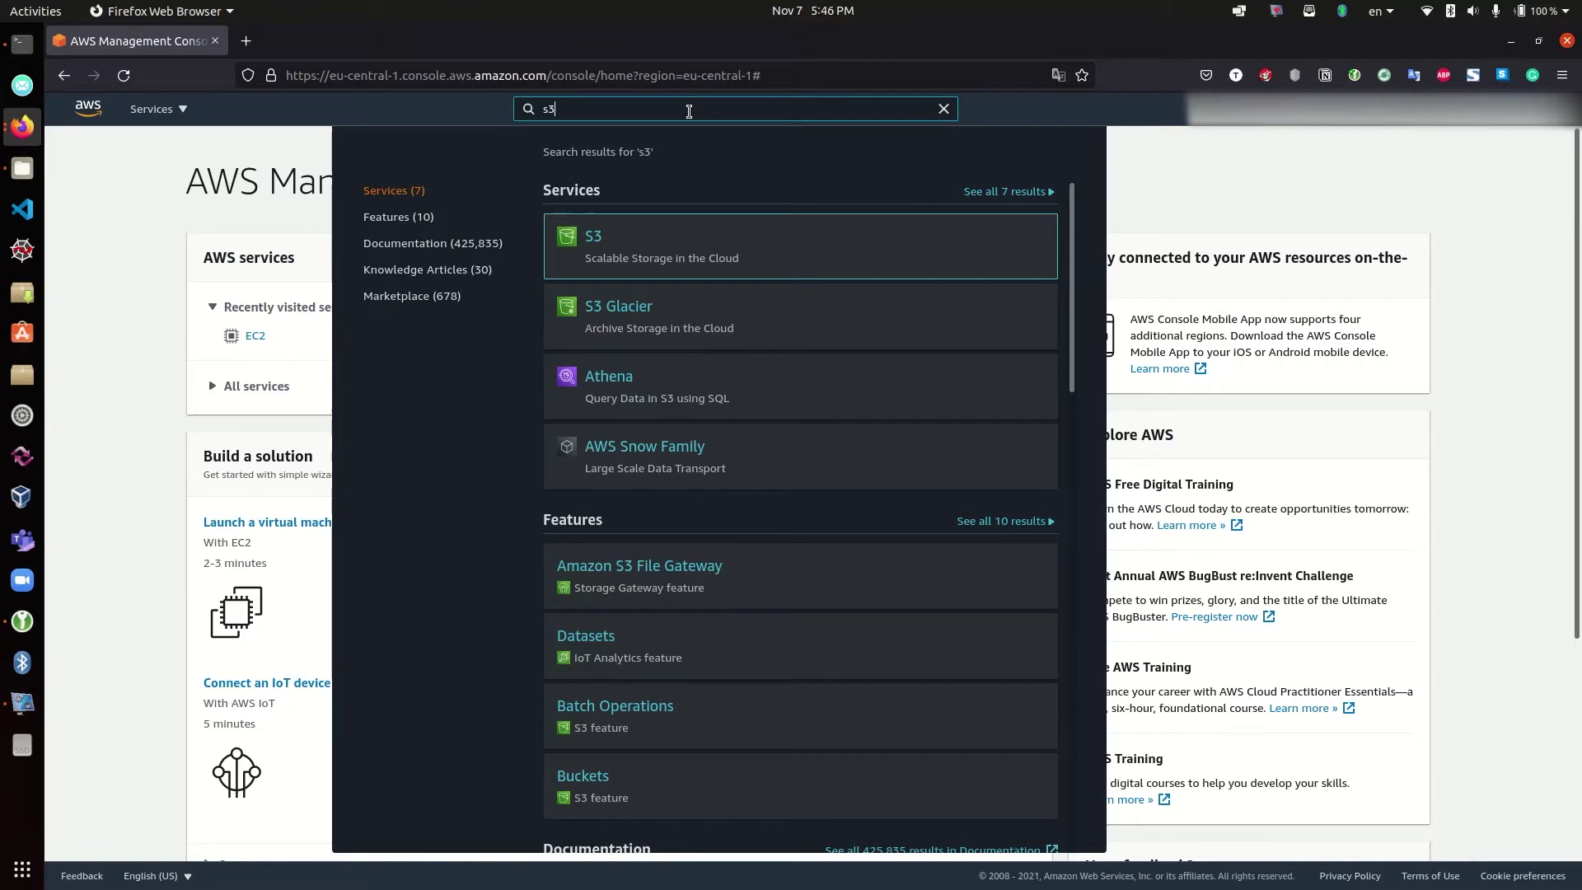
{"action": "left_click", "coordinate": [157, 109]}
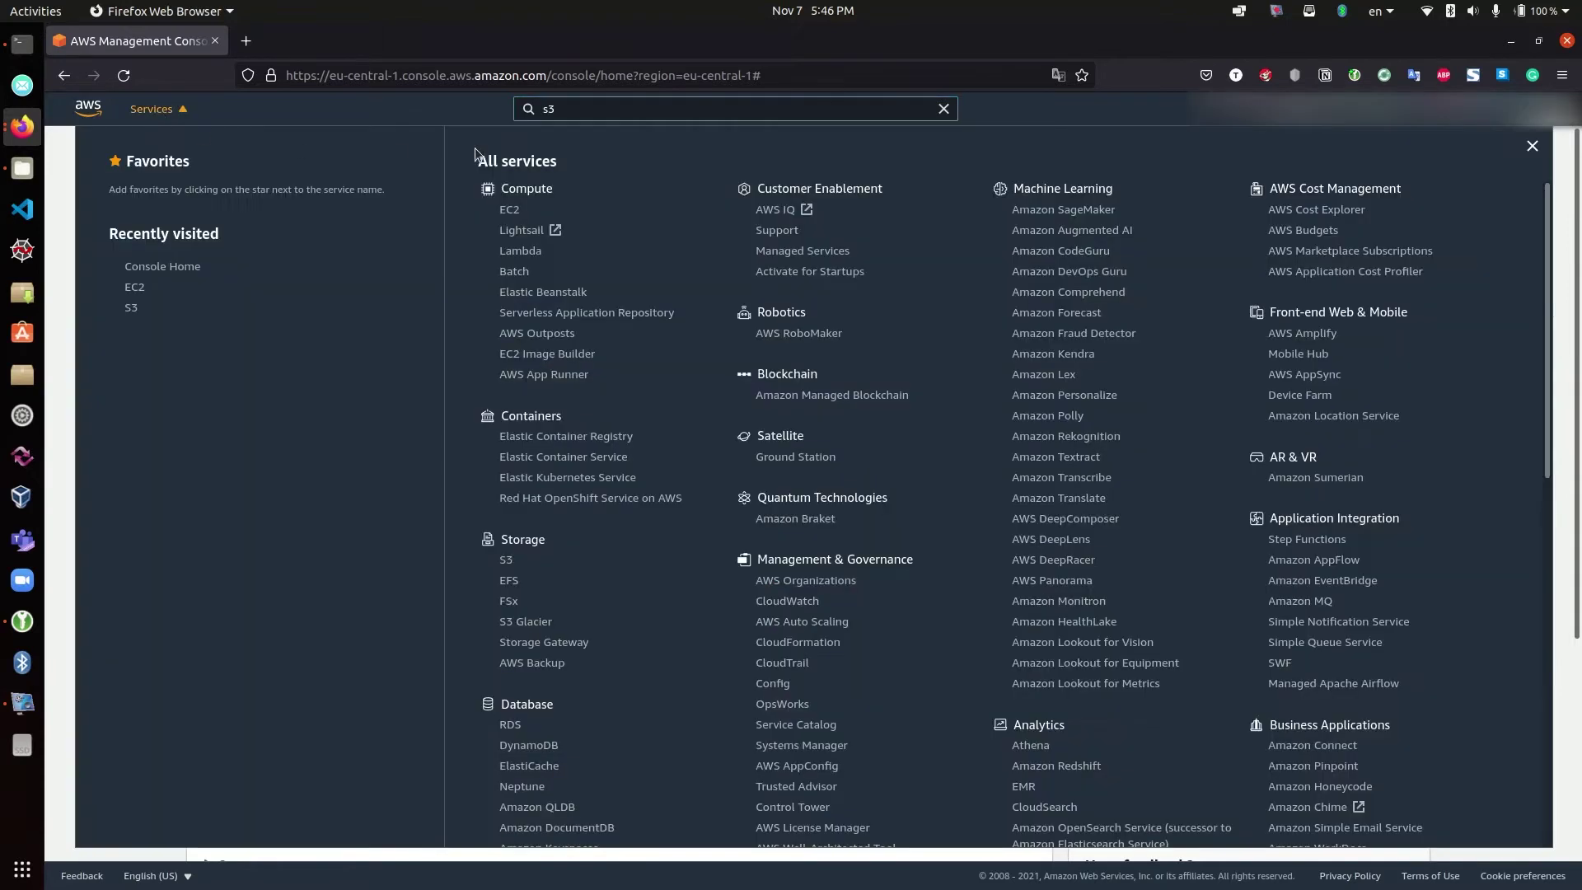
{"action": "left_click", "coordinate": [506, 560]}
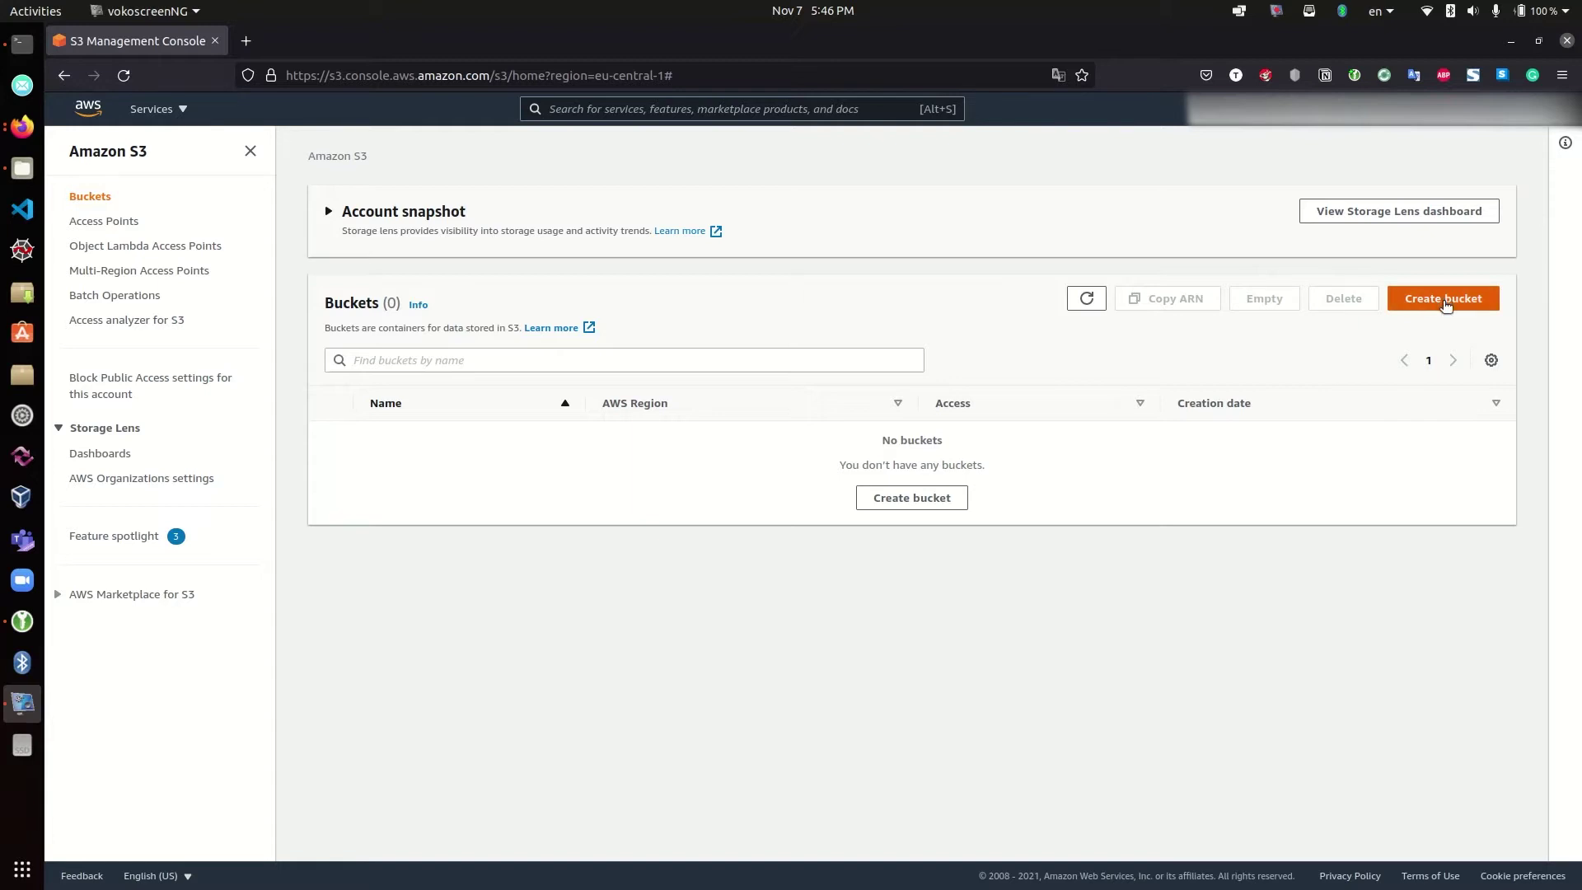
Create the bucket comingsoonwebsitetest in EU (Frankfurt) eu-central-1 with Block all public access turned off and the public-access risk acknowledged
{"action": "left_click", "coordinate": [1442, 299]}
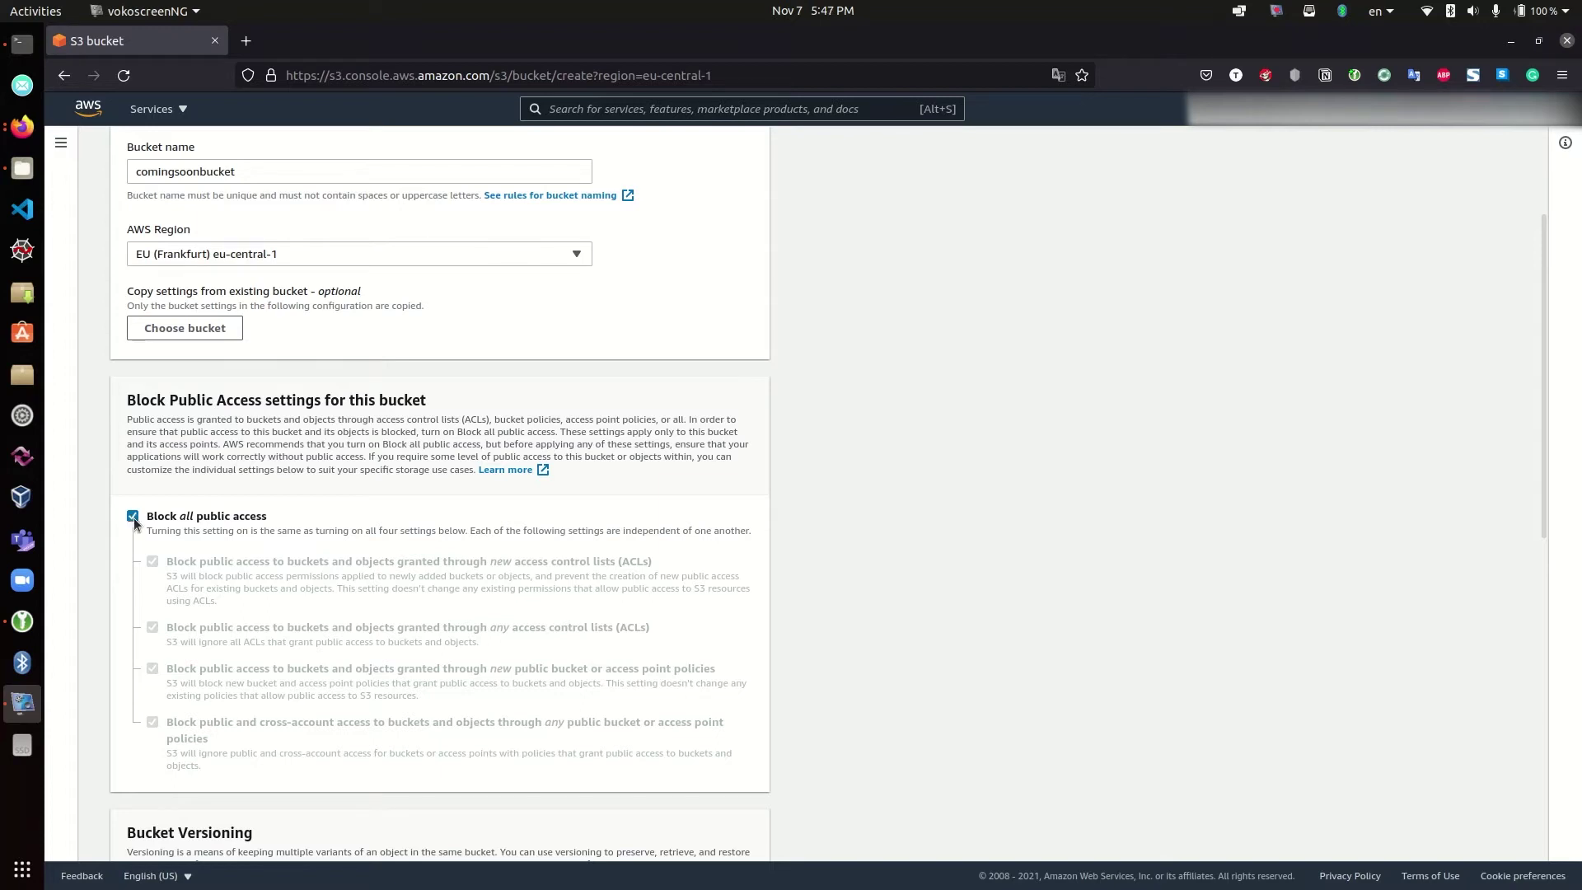
{"action": "left_click", "coordinate": [132, 517]}
{"action": "scroll", "coordinate": [183, 616], "scroll_direction": "down", "scroll_amount": 3}
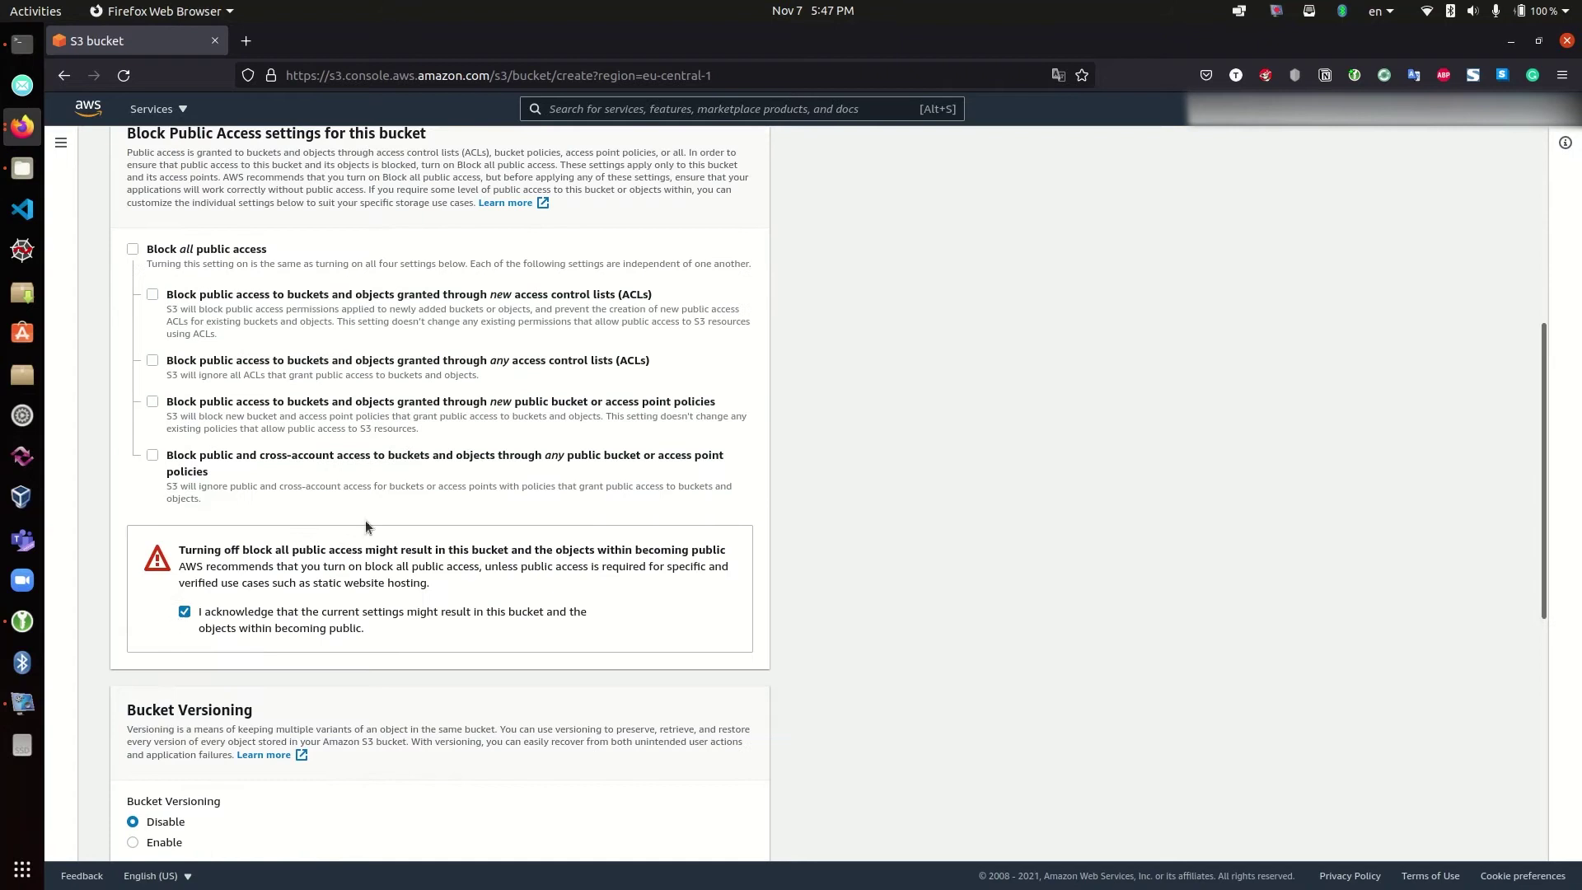
{"action": "scroll", "coordinate": [366, 527], "scroll_direction": "down", "scroll_amount": 6}
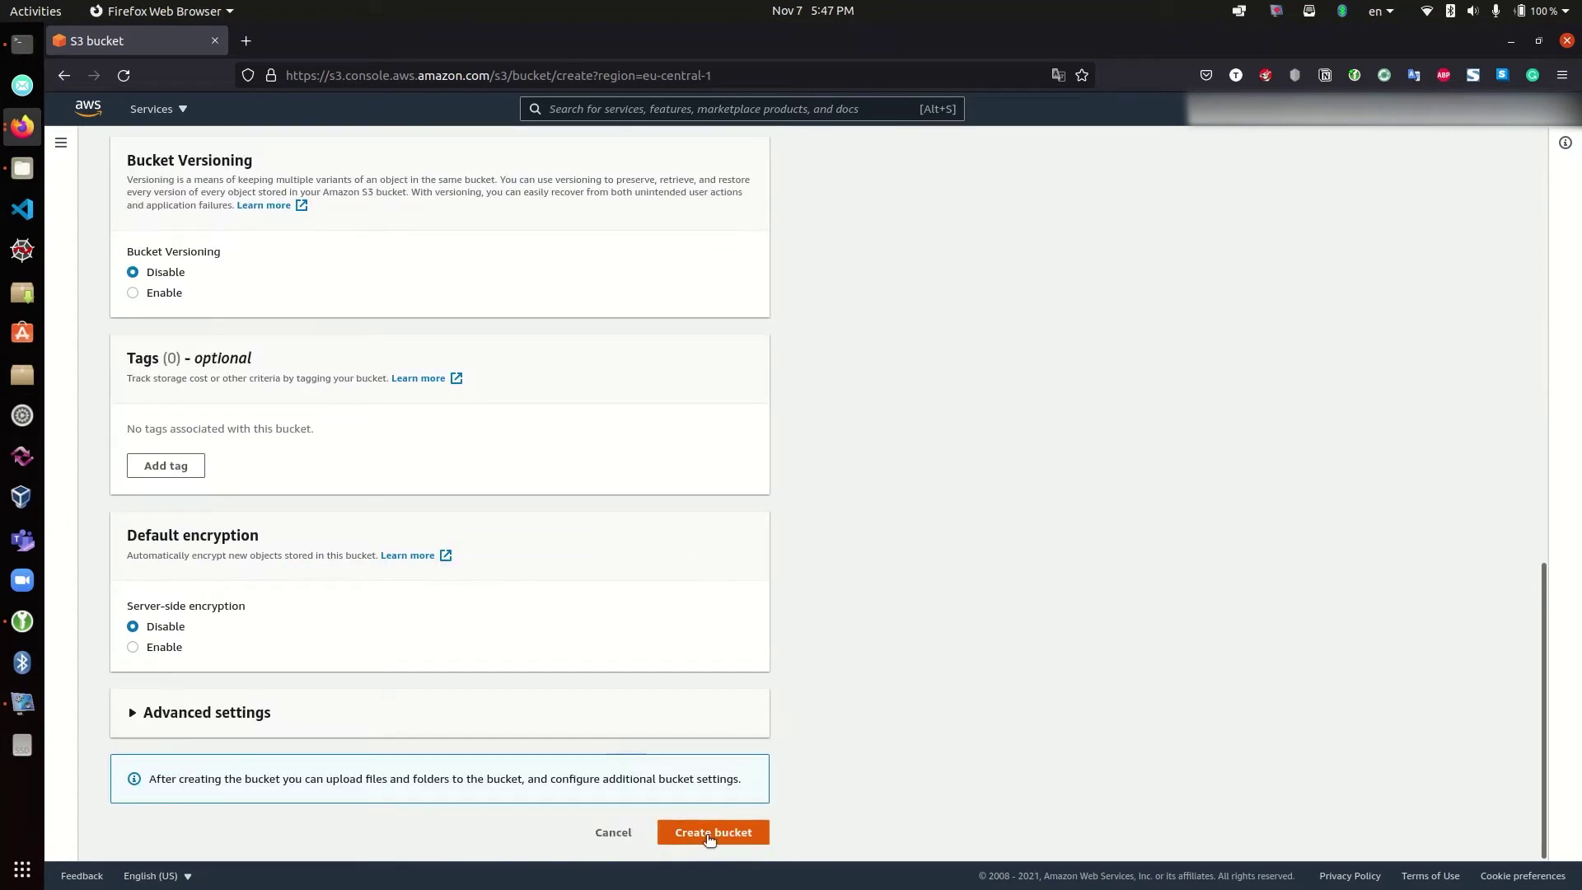
{"action": "left_click", "coordinate": [710, 832]}
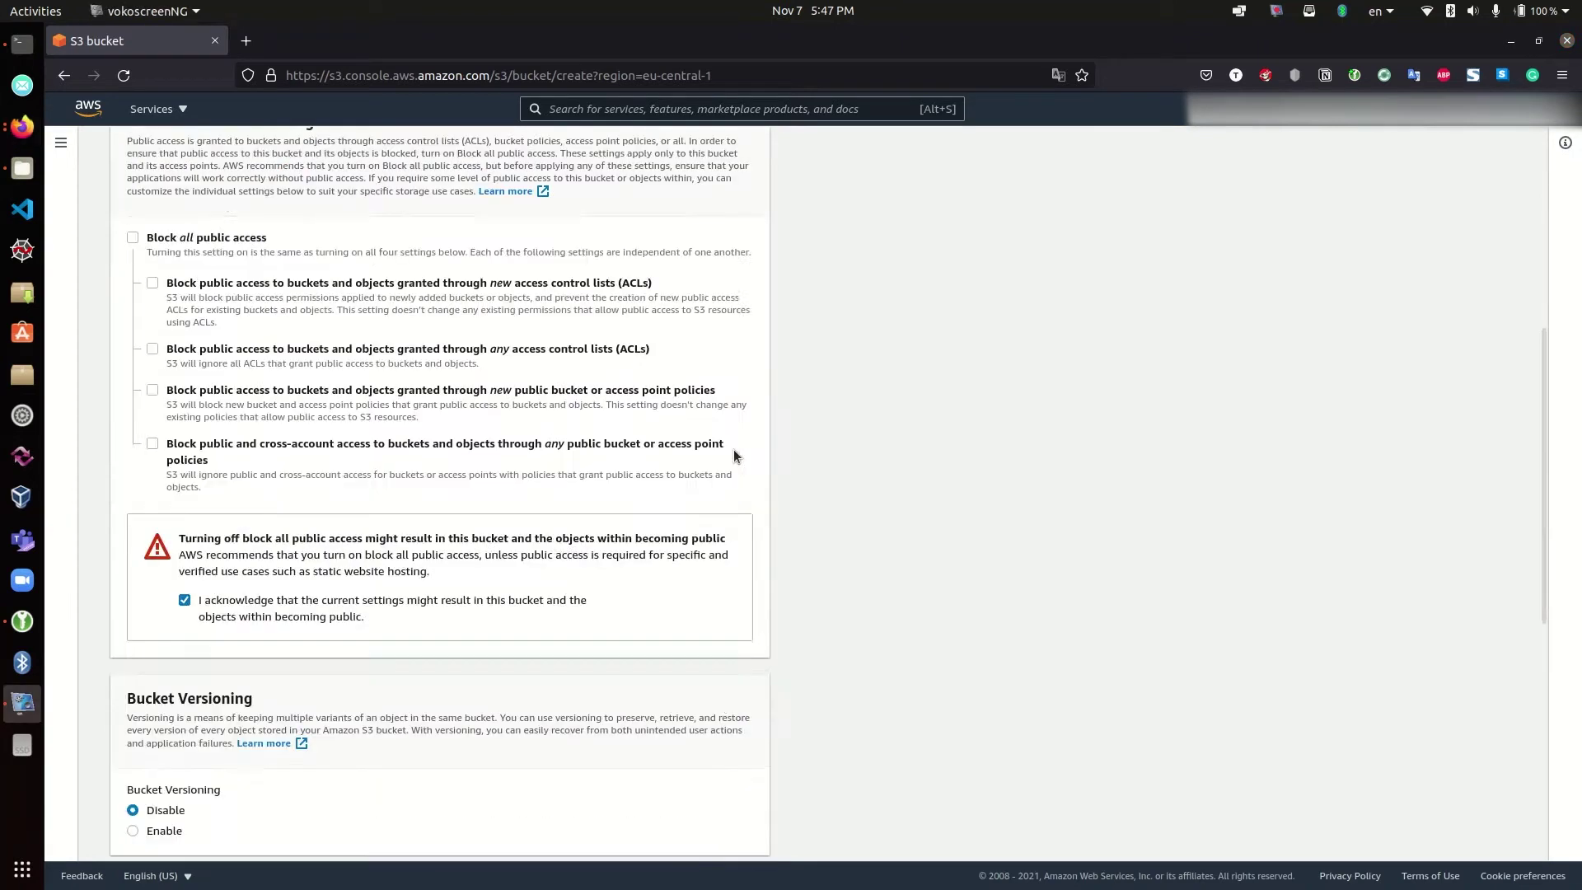
{"action": "scroll", "coordinate": [733, 448], "scroll_direction": "down", "scroll_amount": 5}
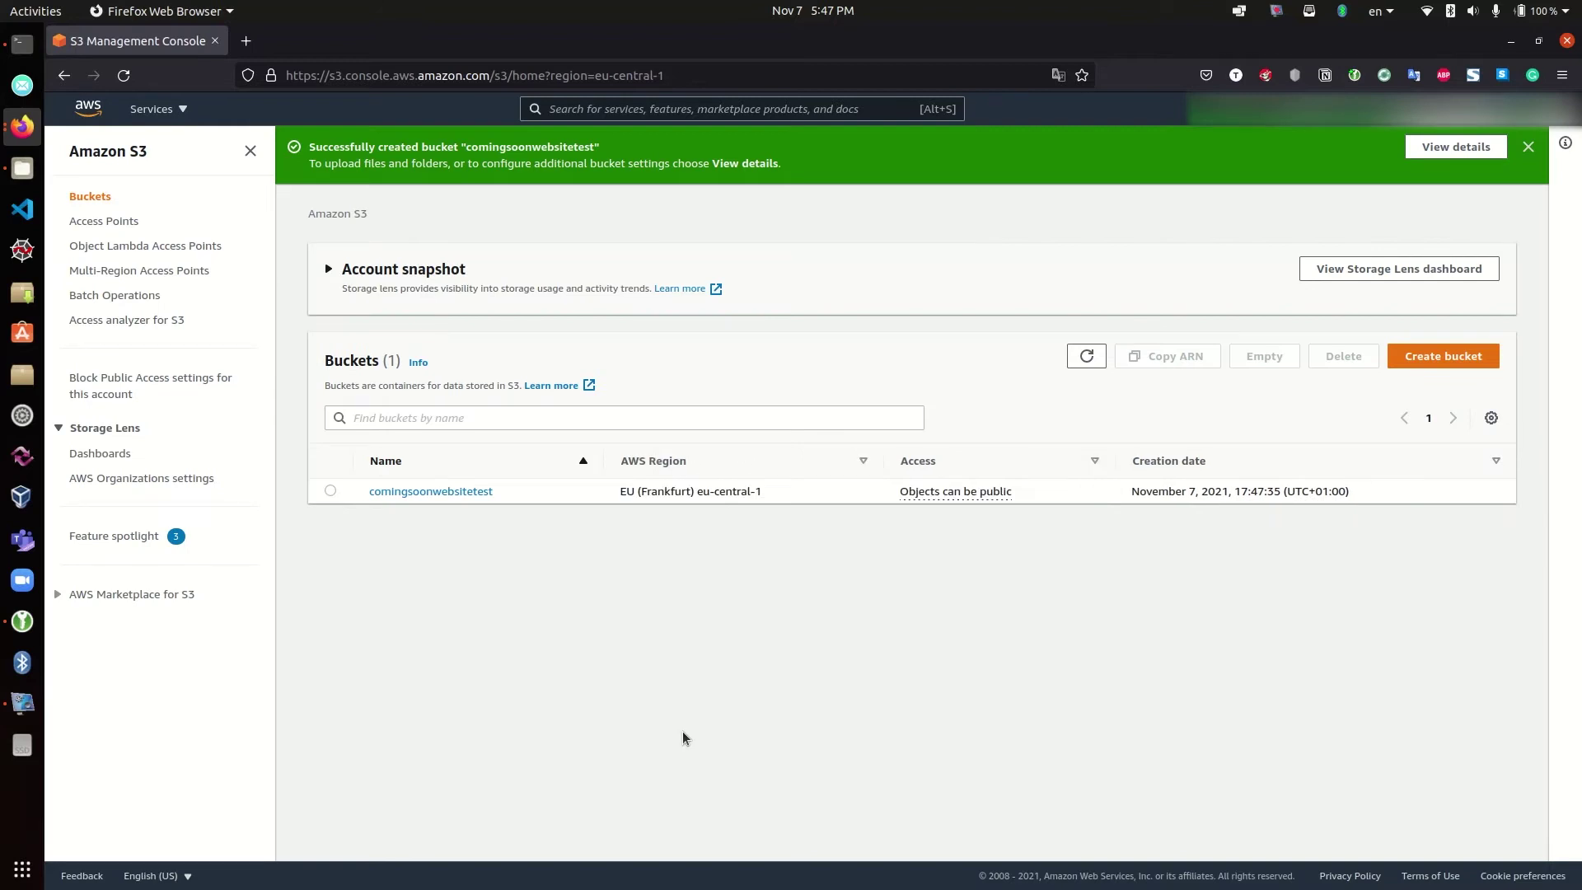
Open the comingsoonwebsitetest bucket and preview index.html from the local comingsoon website folder in the browser
{"action": "left_click", "coordinate": [379, 491]}
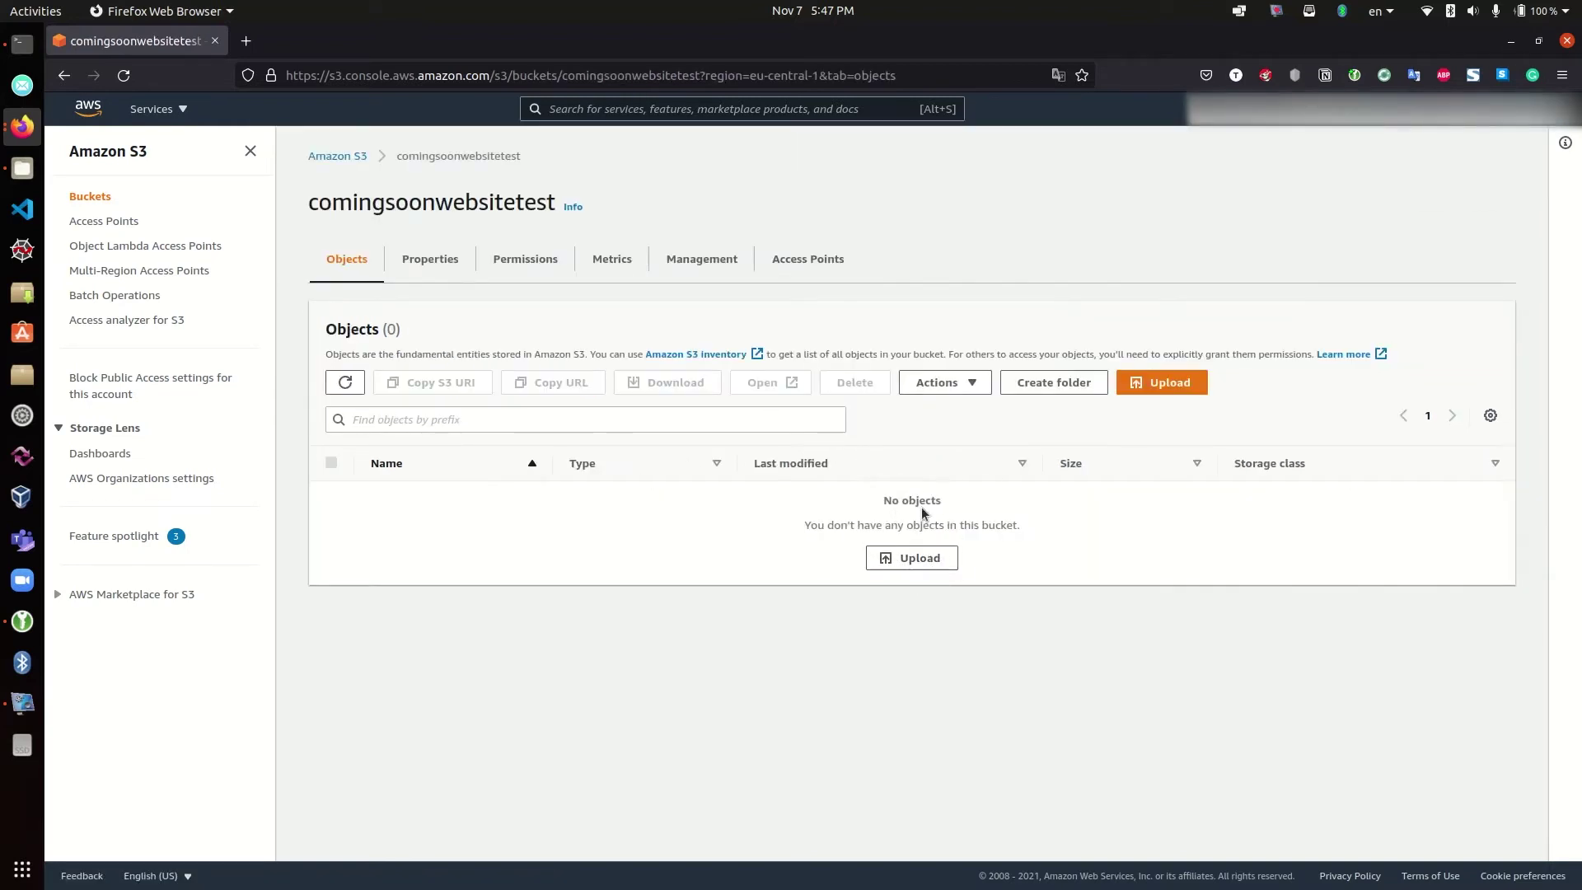
{"action": "left_click", "coordinate": [18, 169]}
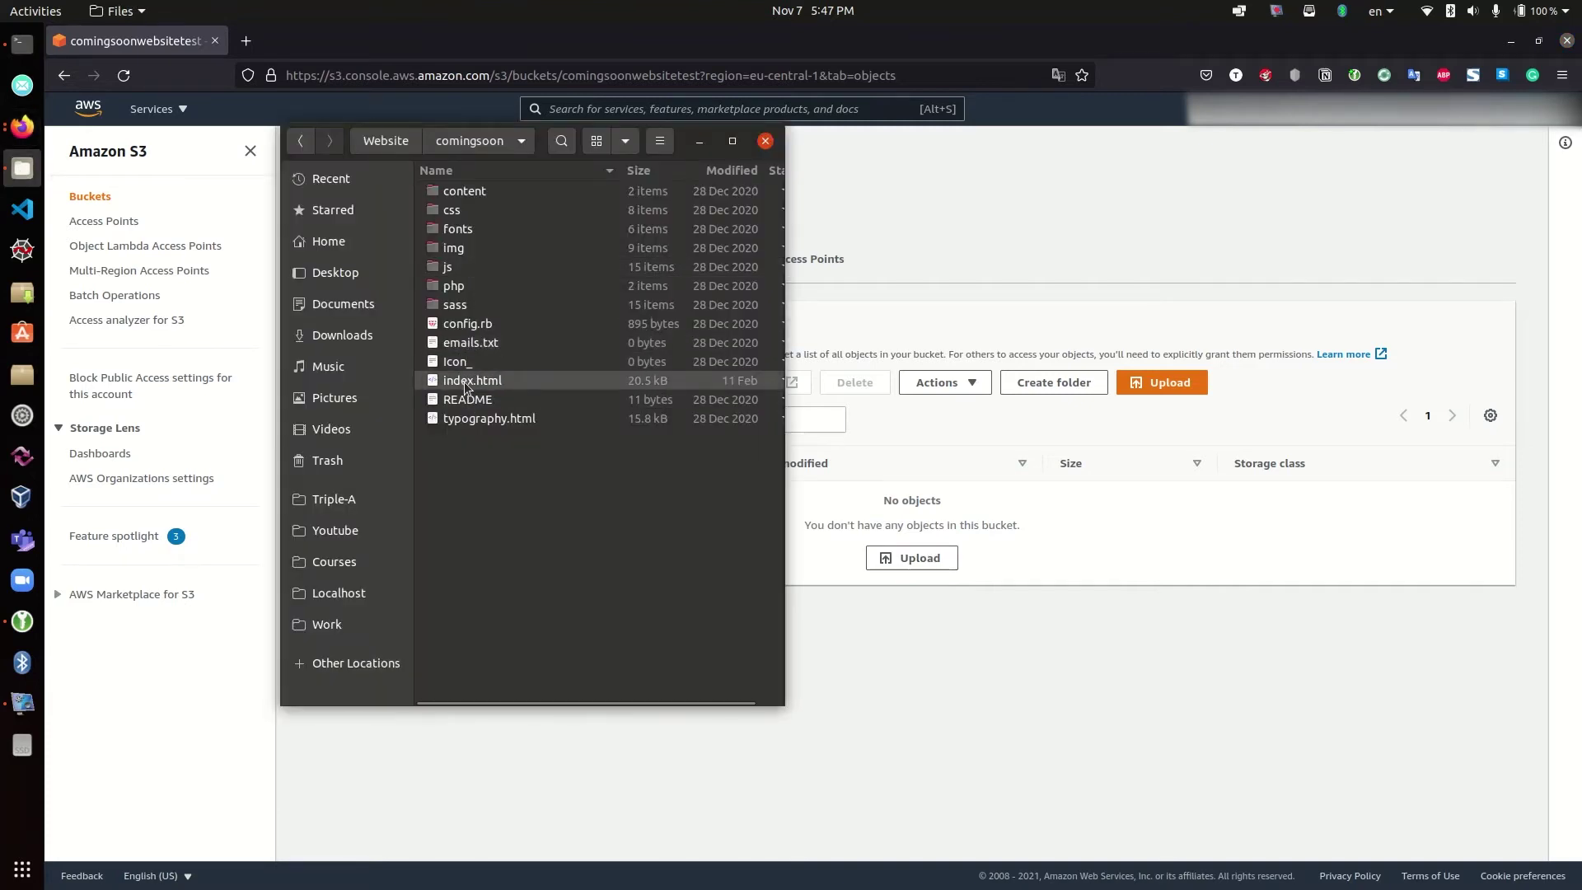
{"action": "double_click", "coordinate": [466, 382]}
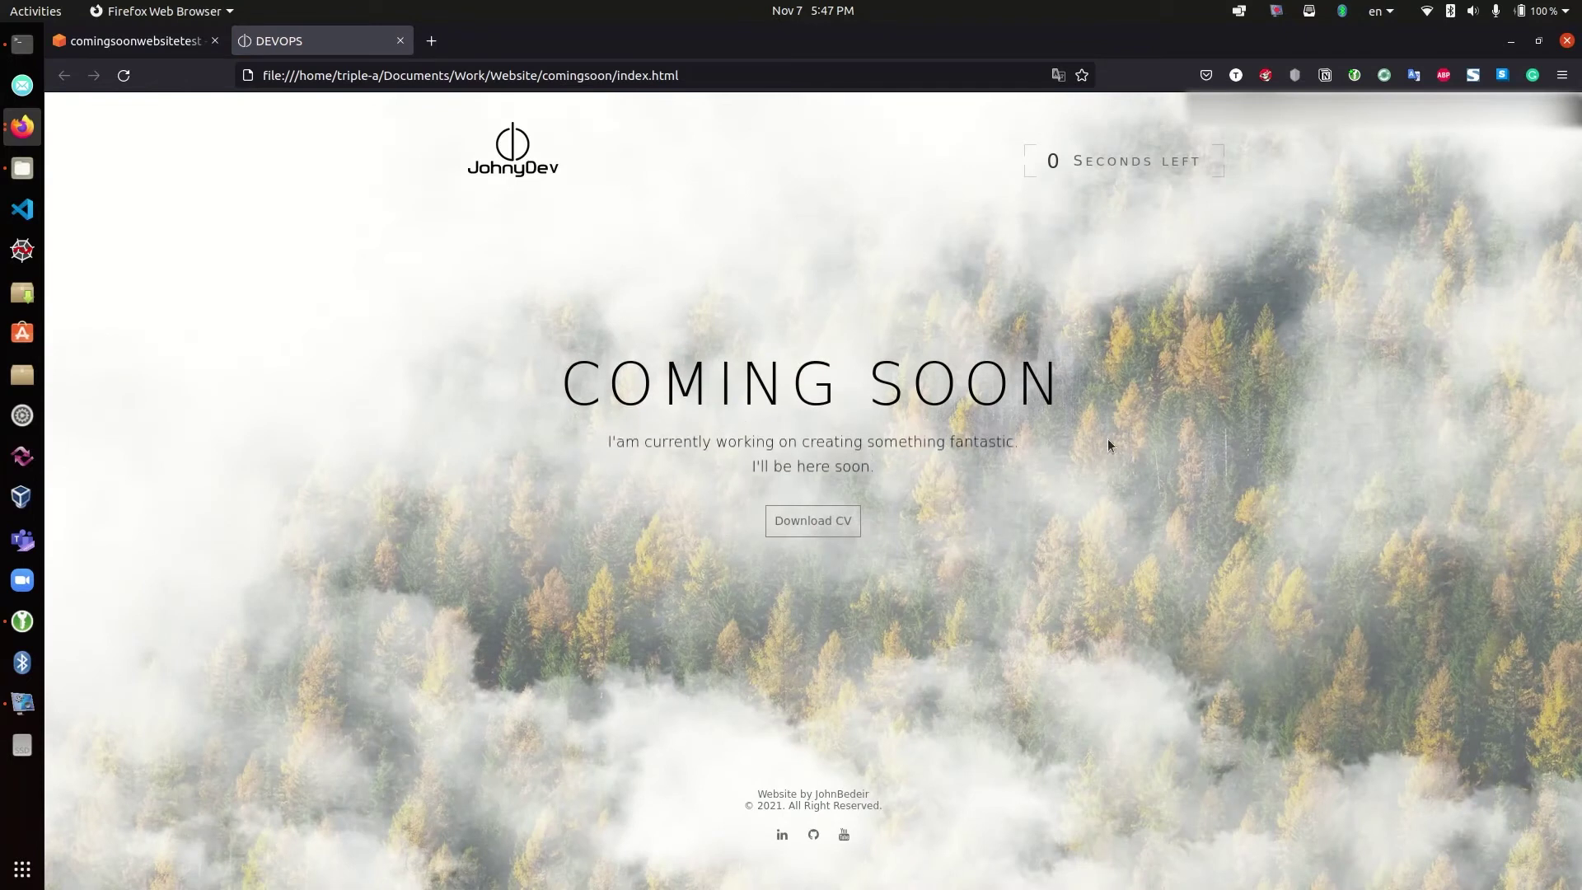
{"action": "key", "text": "ctrl+w"}
{"action": "key", "text": "alt+Tab"}
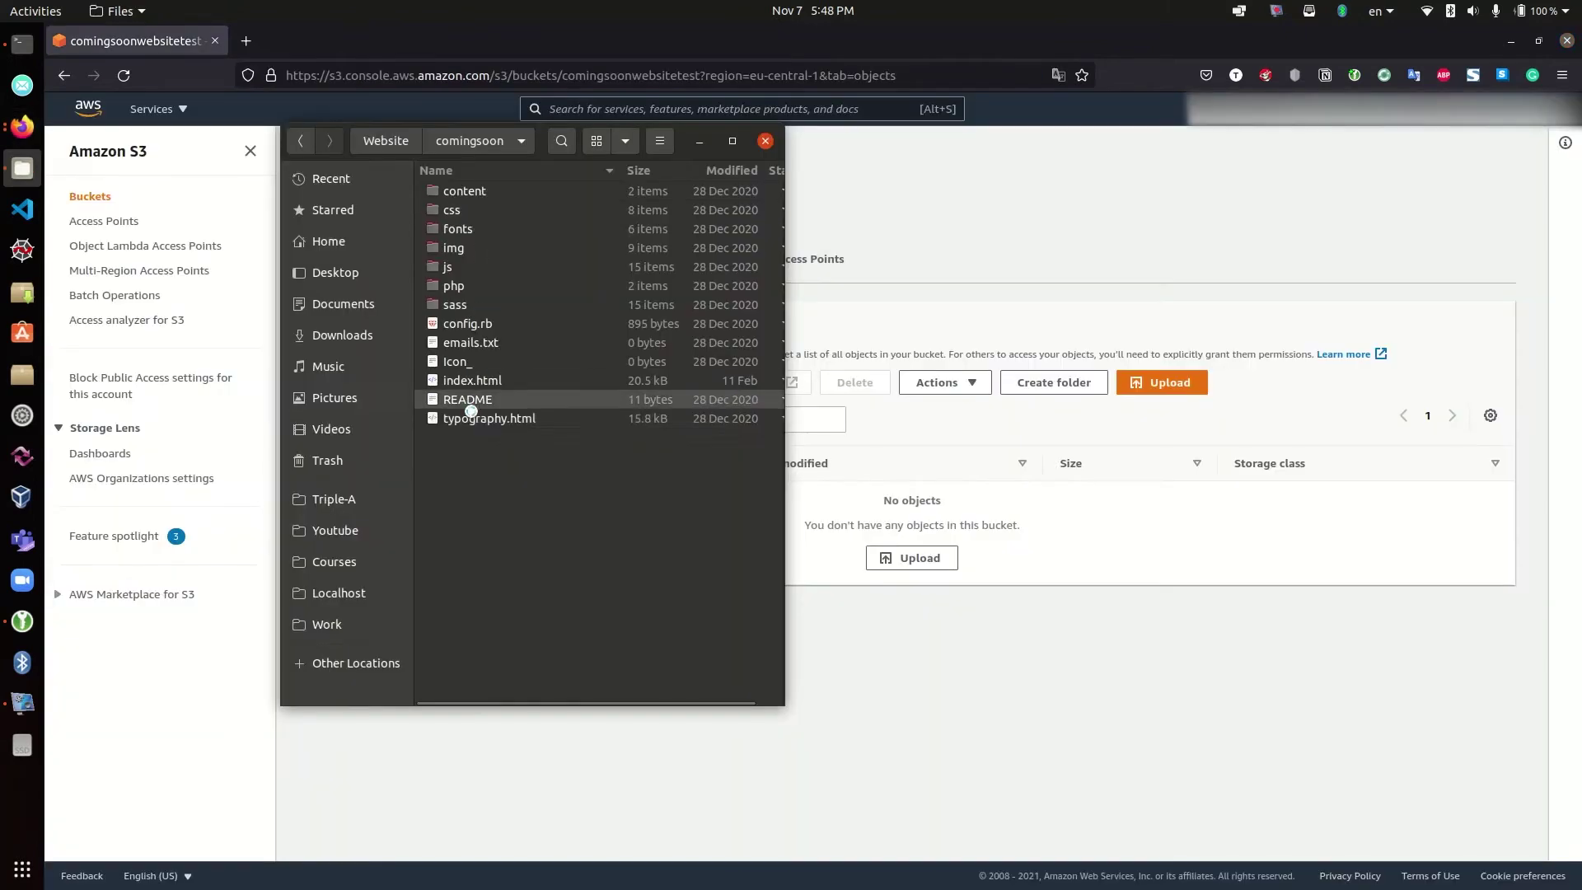
Upload comingsoon.zip from the Desktop folder to the comingsoonwebsitetest bucket
{"action": "left_click", "coordinate": [349, 276]}
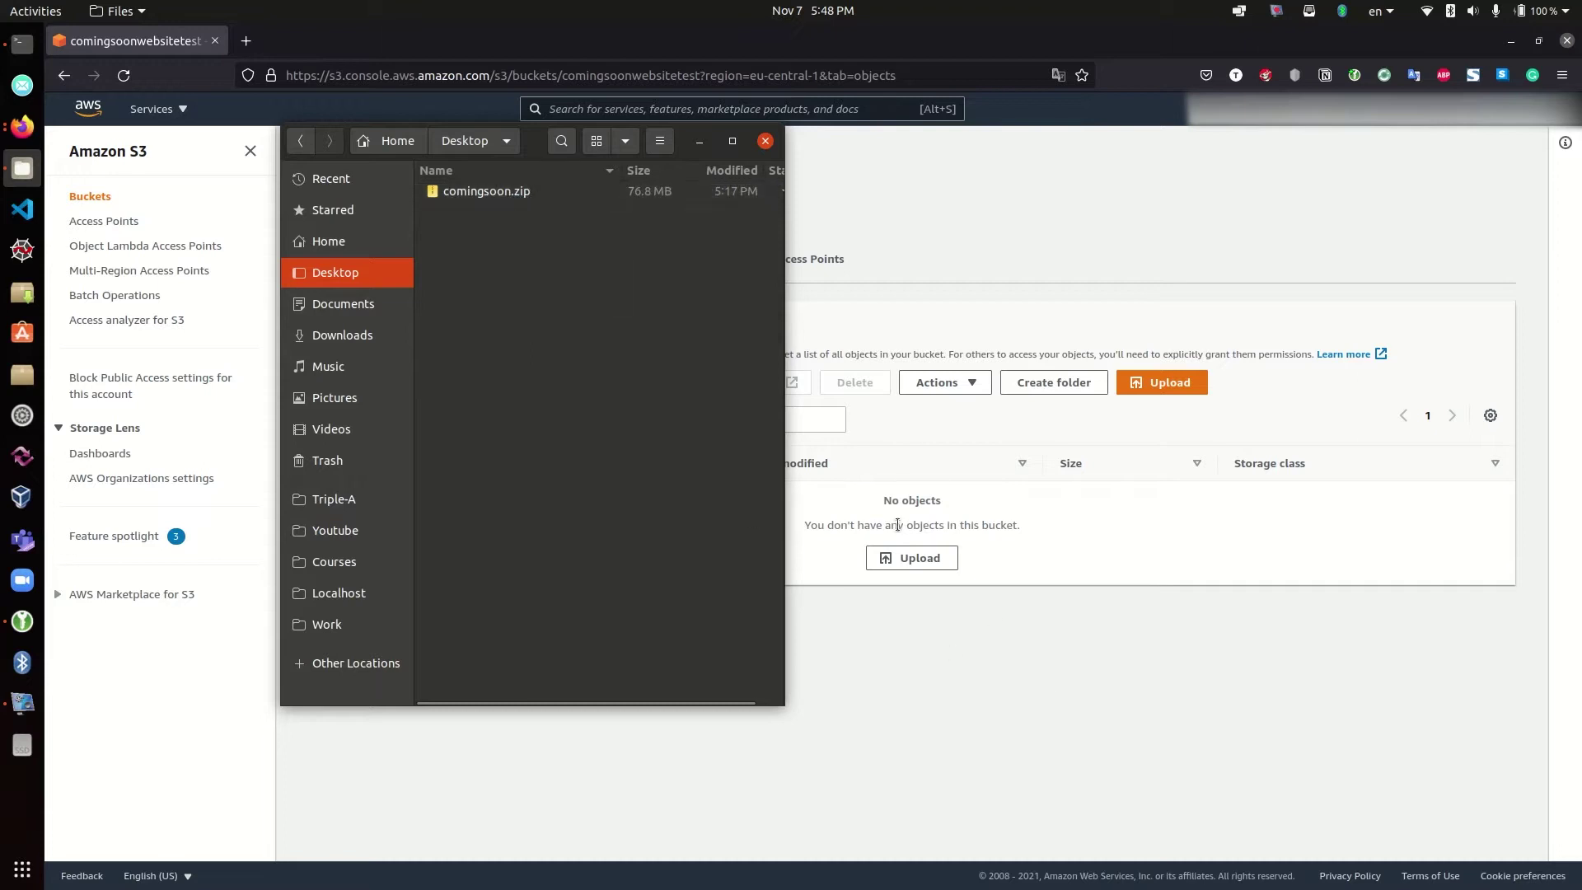
{"action": "left_click", "coordinate": [911, 560]}
{"action": "left_click", "coordinate": [612, 359]}
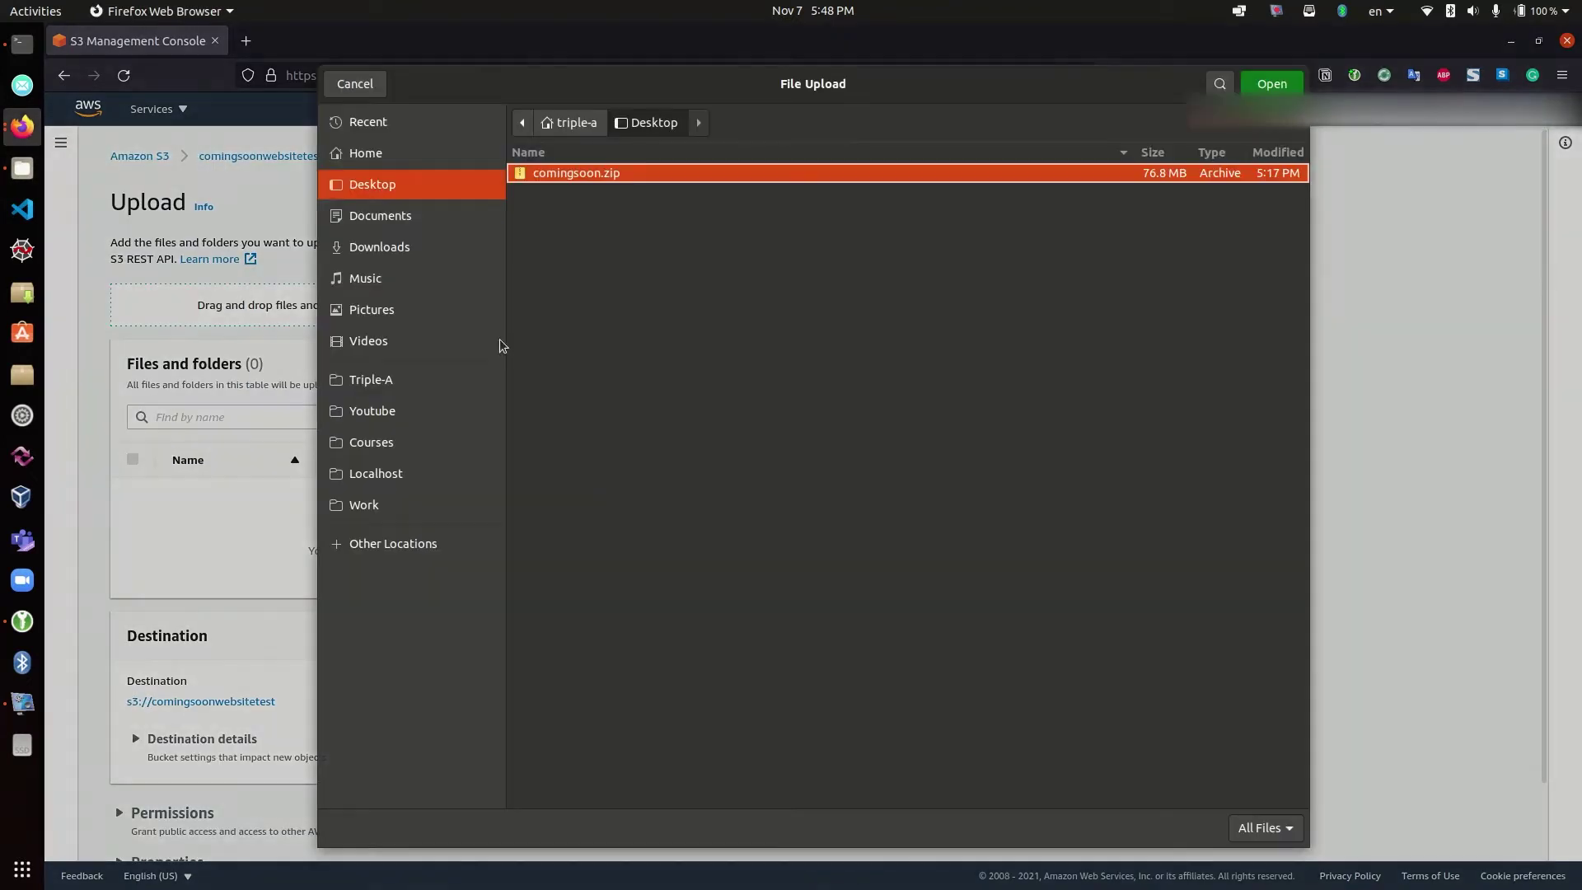
{"action": "double_click", "coordinate": [566, 172]}
{"action": "left_click", "coordinate": [732, 816]}
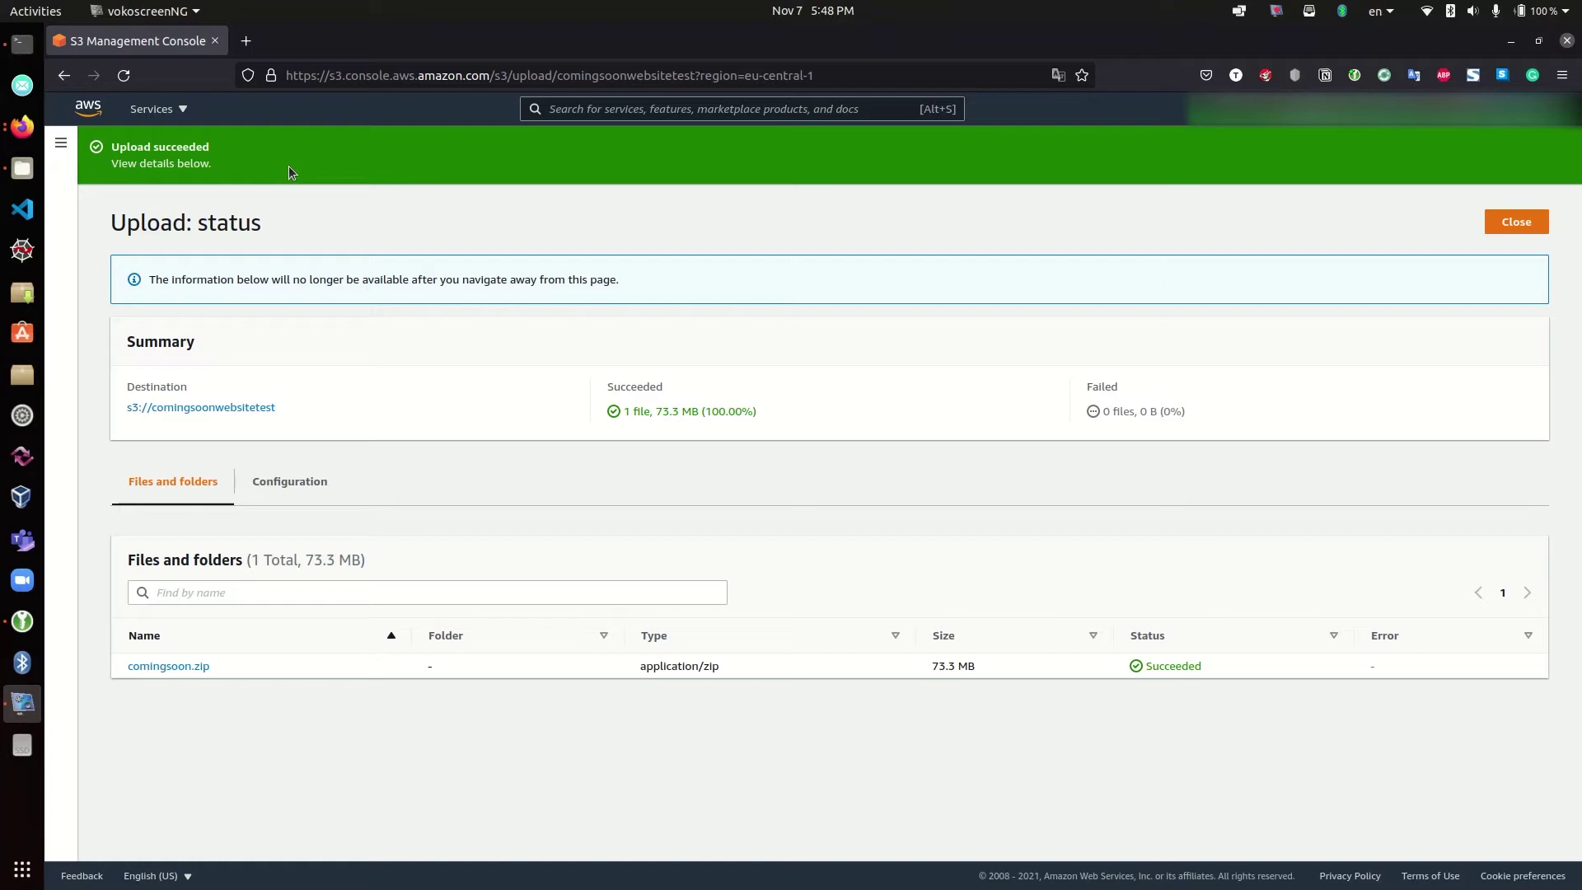
Create an RSA key pair named ssh in the EC2 service
{"action": "left_click", "coordinate": [61, 142]}
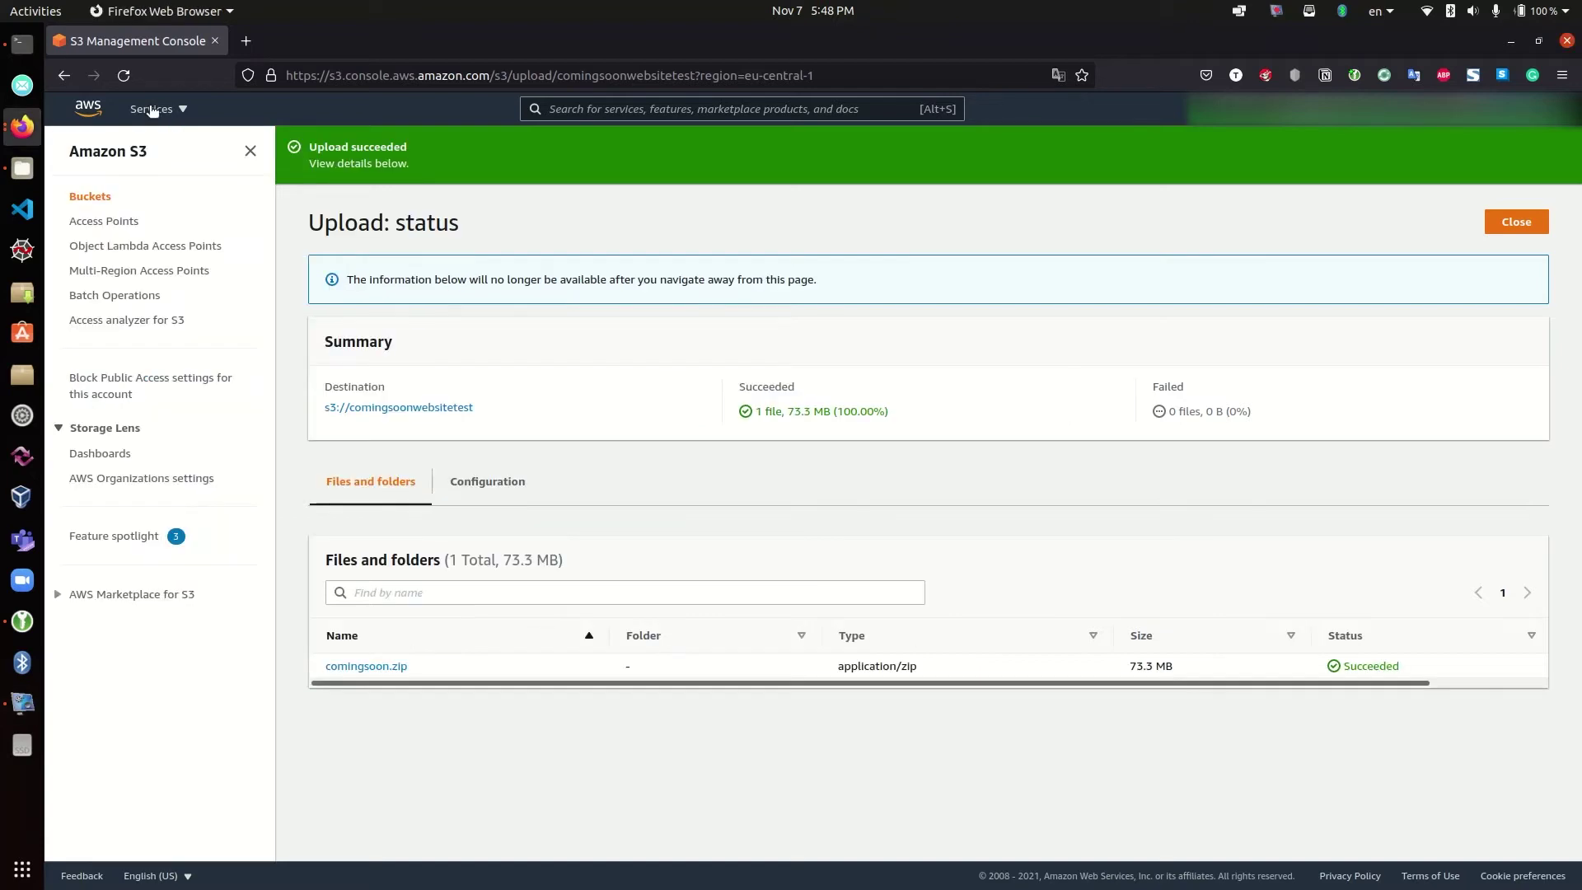
{"action": "left_click", "coordinate": [151, 109]}
{"action": "left_click", "coordinate": [135, 307]}
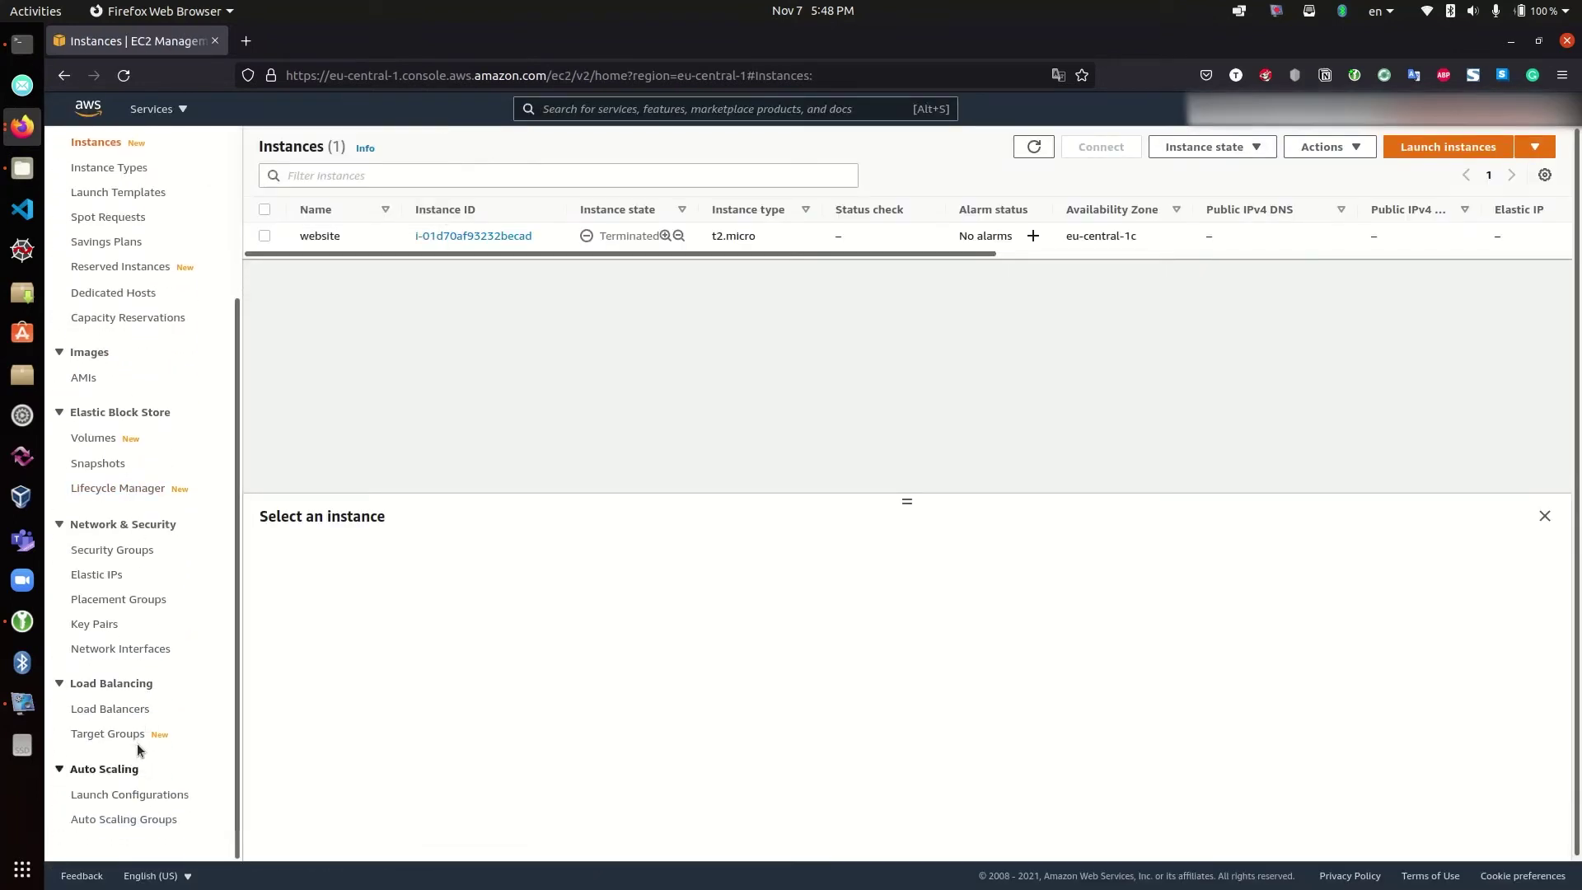
{"action": "left_click", "coordinate": [95, 625]}
{"action": "left_click", "coordinate": [1491, 151]}
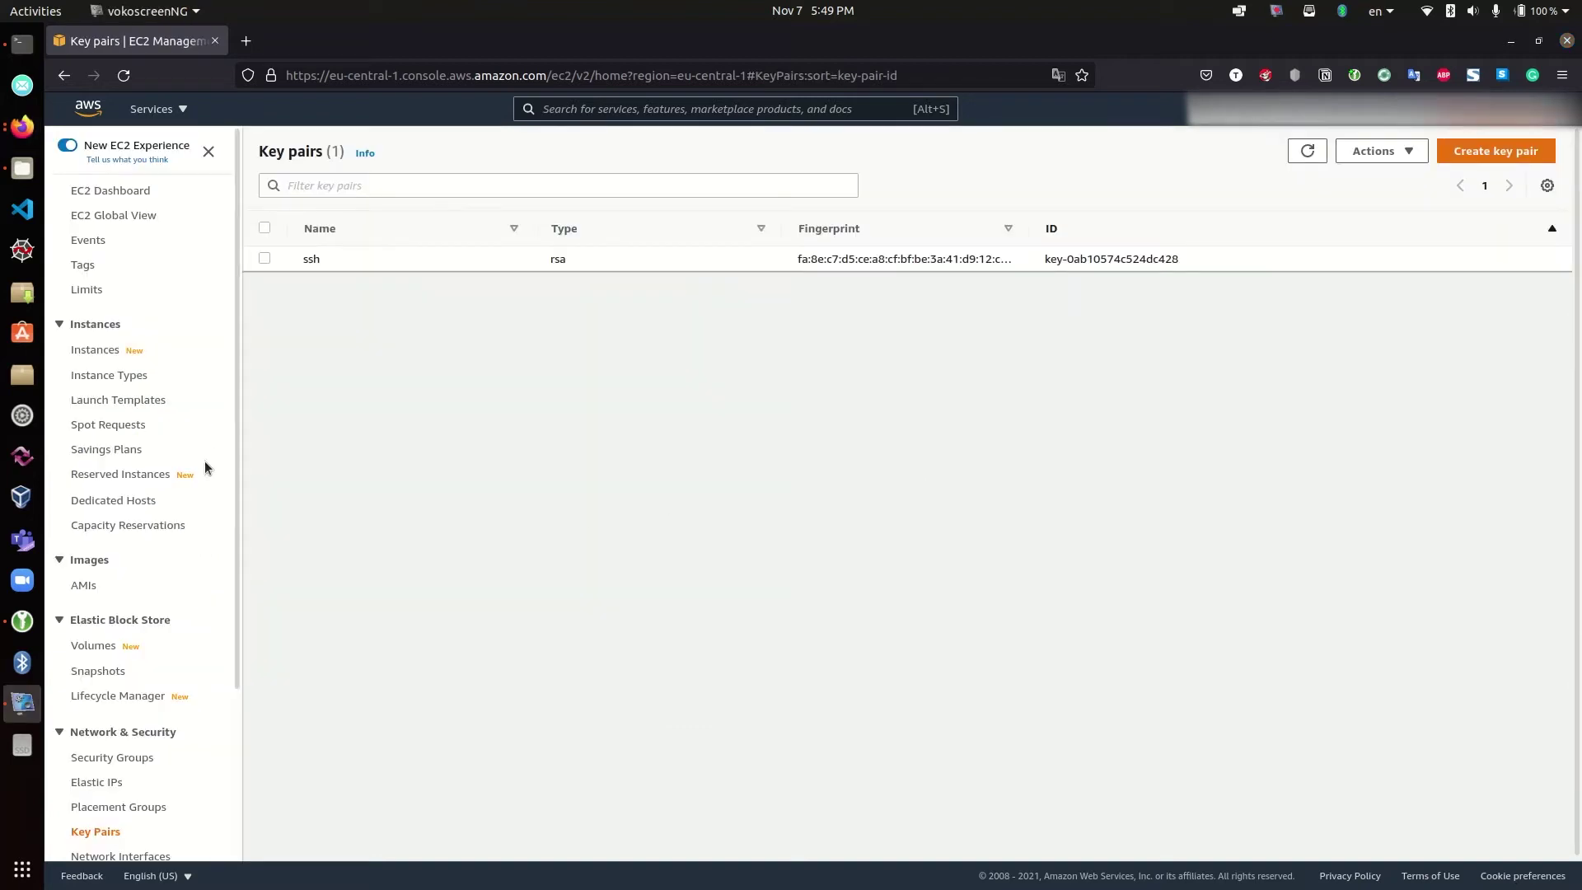
Start launching a new EC2 instance using the 64-bit (x86) Amazon Linux 2 AMI and the t2.micro instance type
{"action": "left_click", "coordinate": [90, 350]}
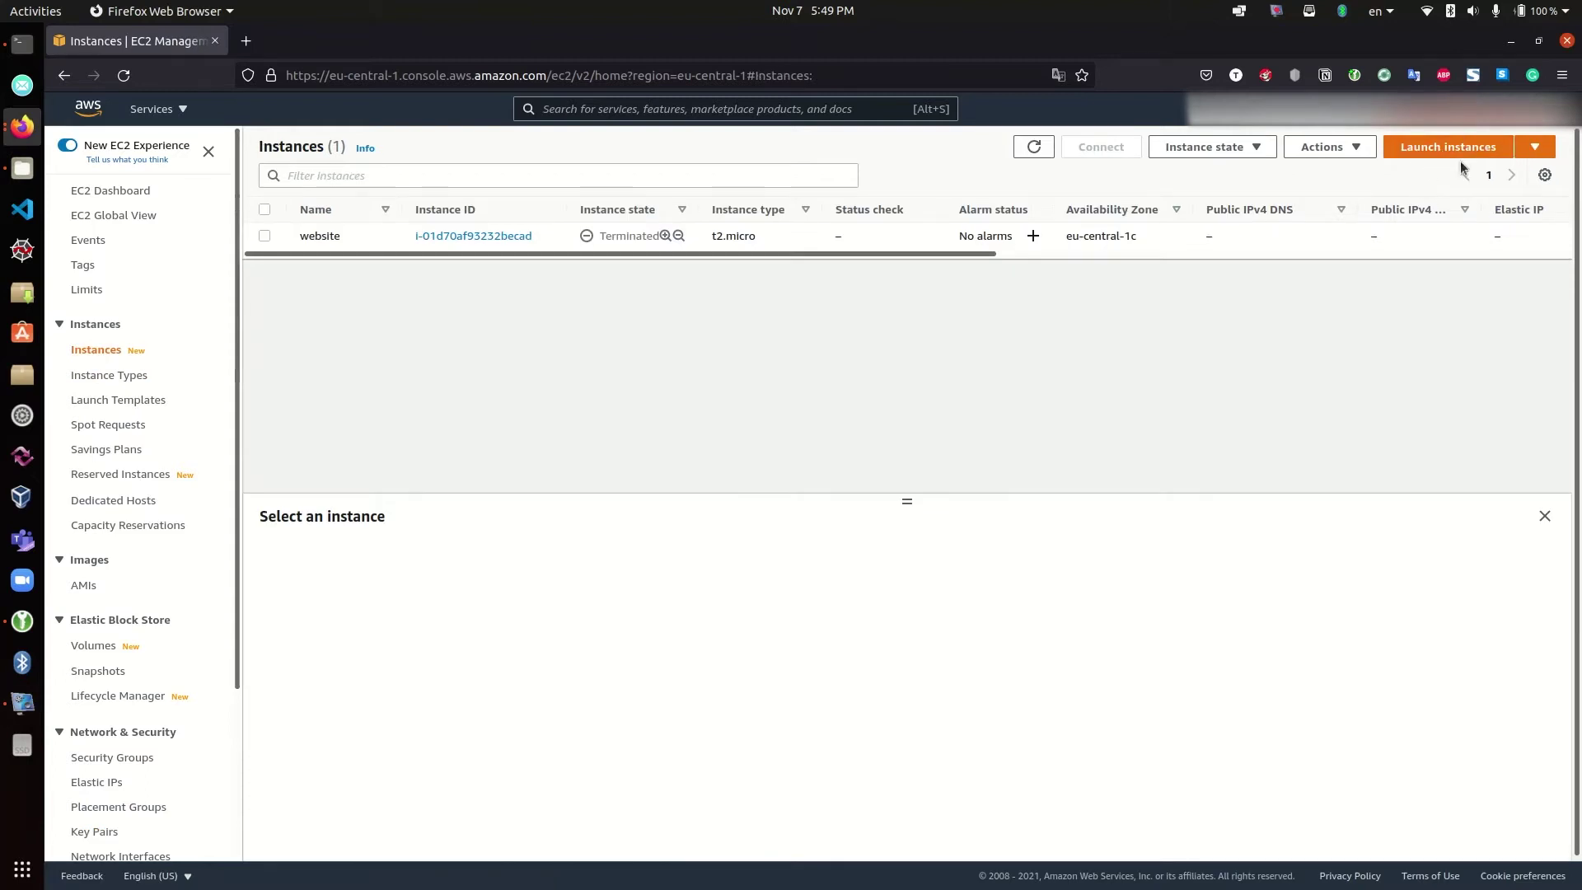
{"action": "left_click", "coordinate": [1503, 149]}
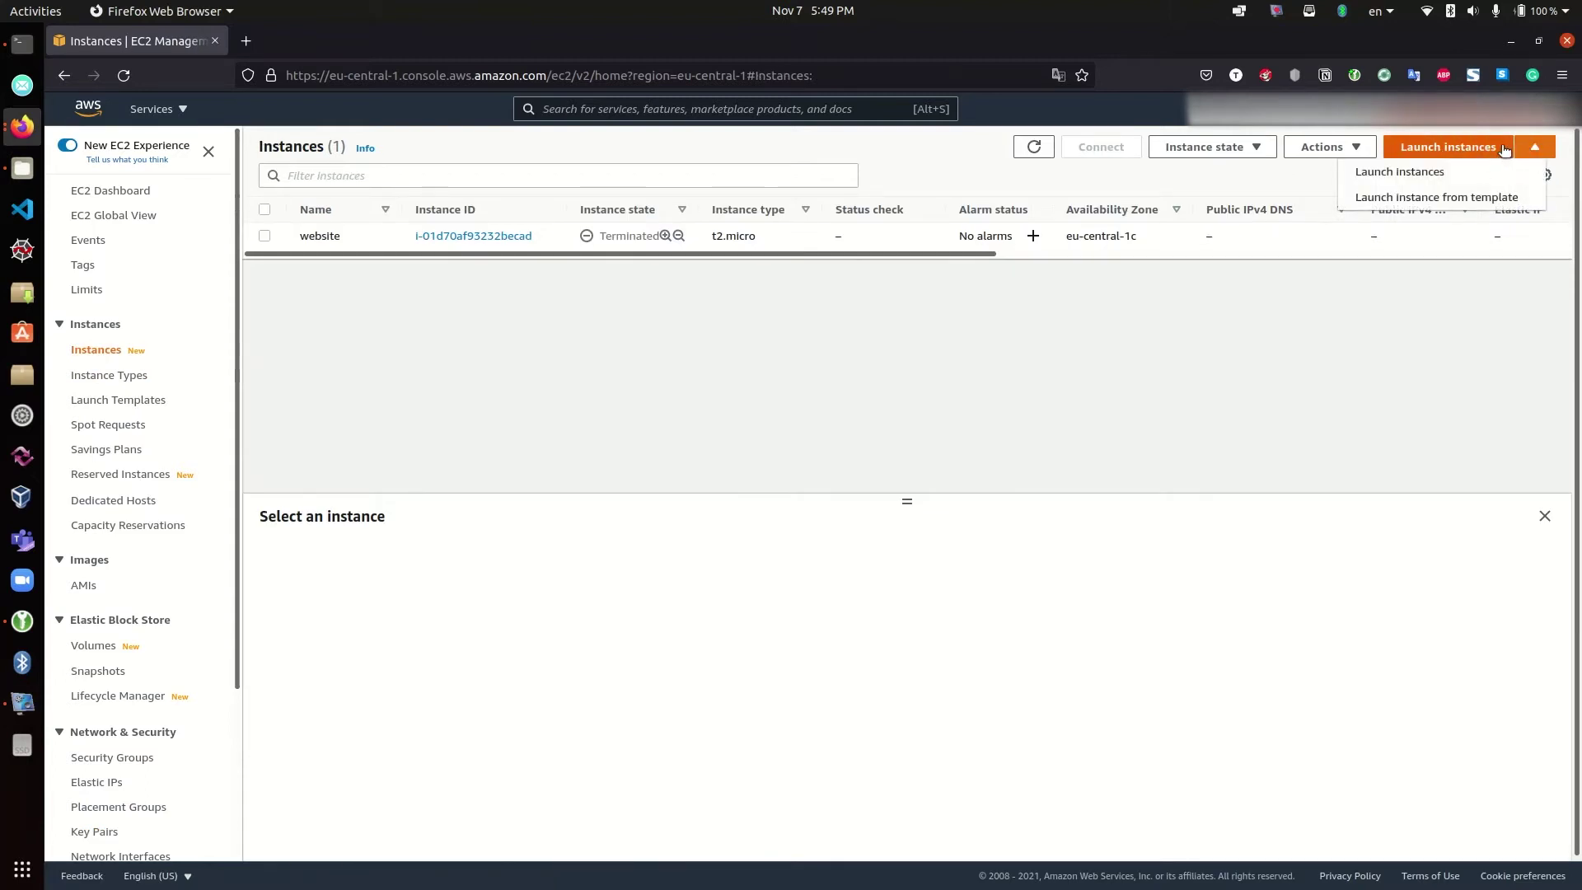
{"action": "left_click", "coordinate": [1502, 149]}
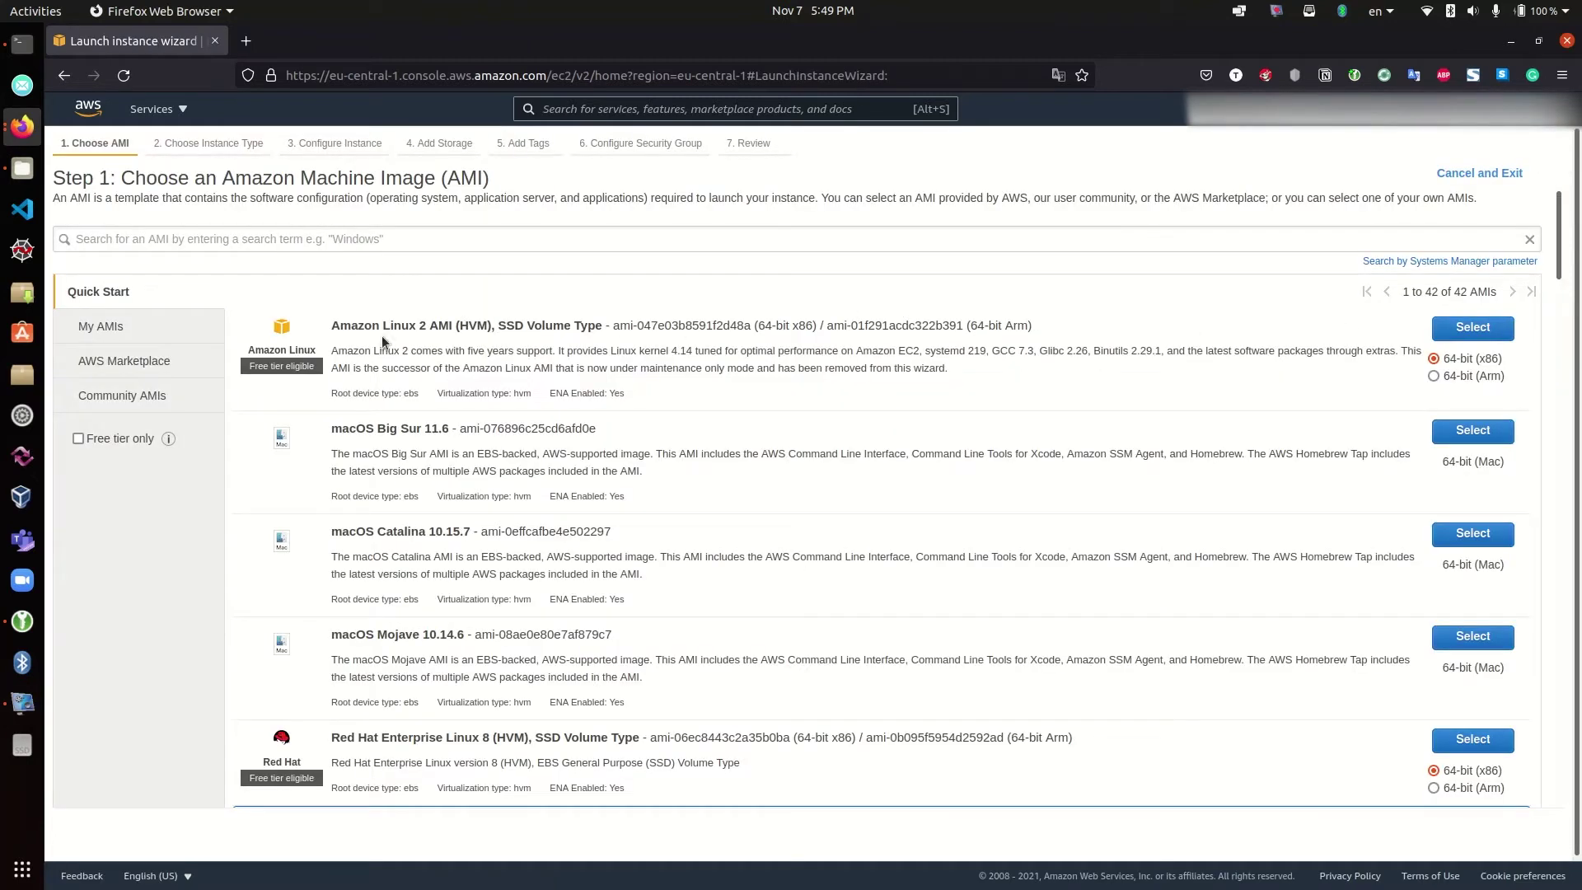
{"action": "left_click", "coordinate": [1454, 328]}
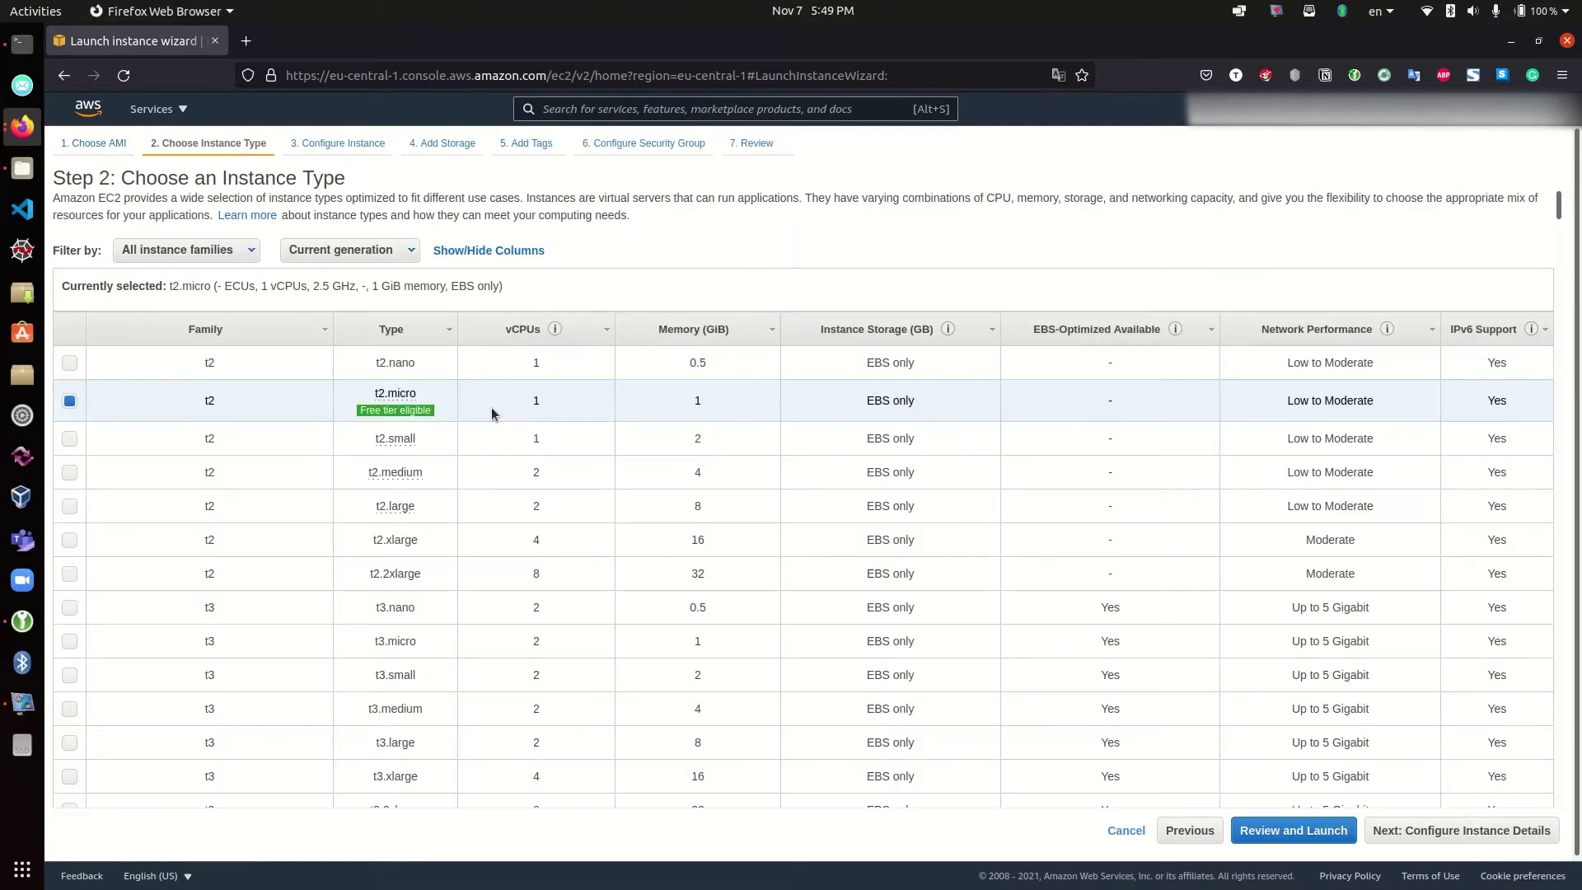
{"action": "left_click", "coordinate": [1454, 835]}
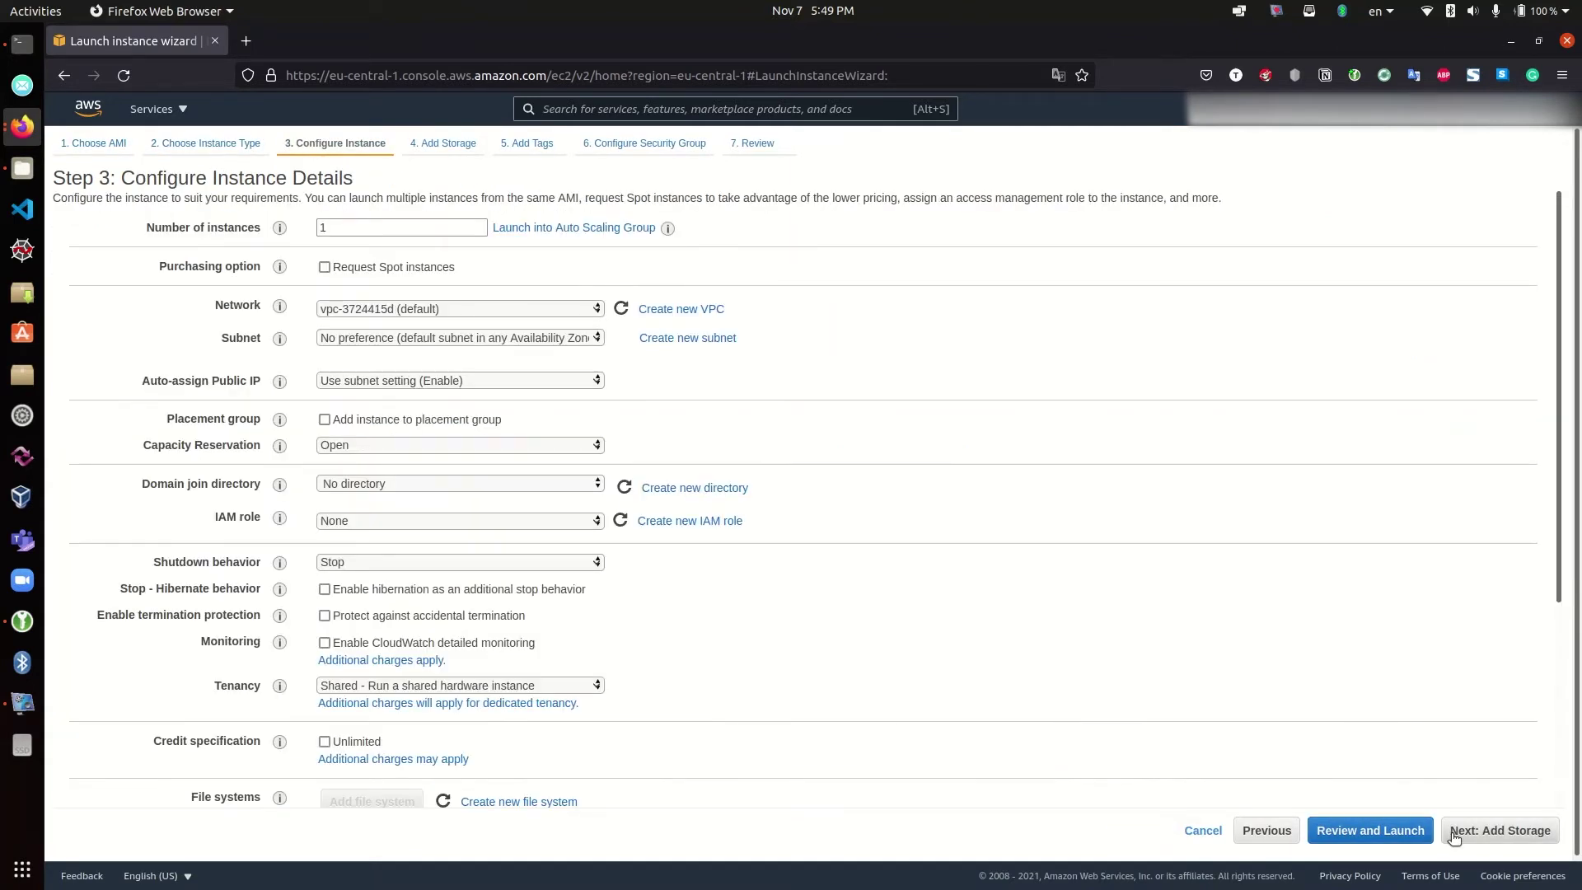
Keep the default instance details and storage, and add a tag with key Name and value comingsoon-website
{"action": "left_click", "coordinate": [1484, 836]}
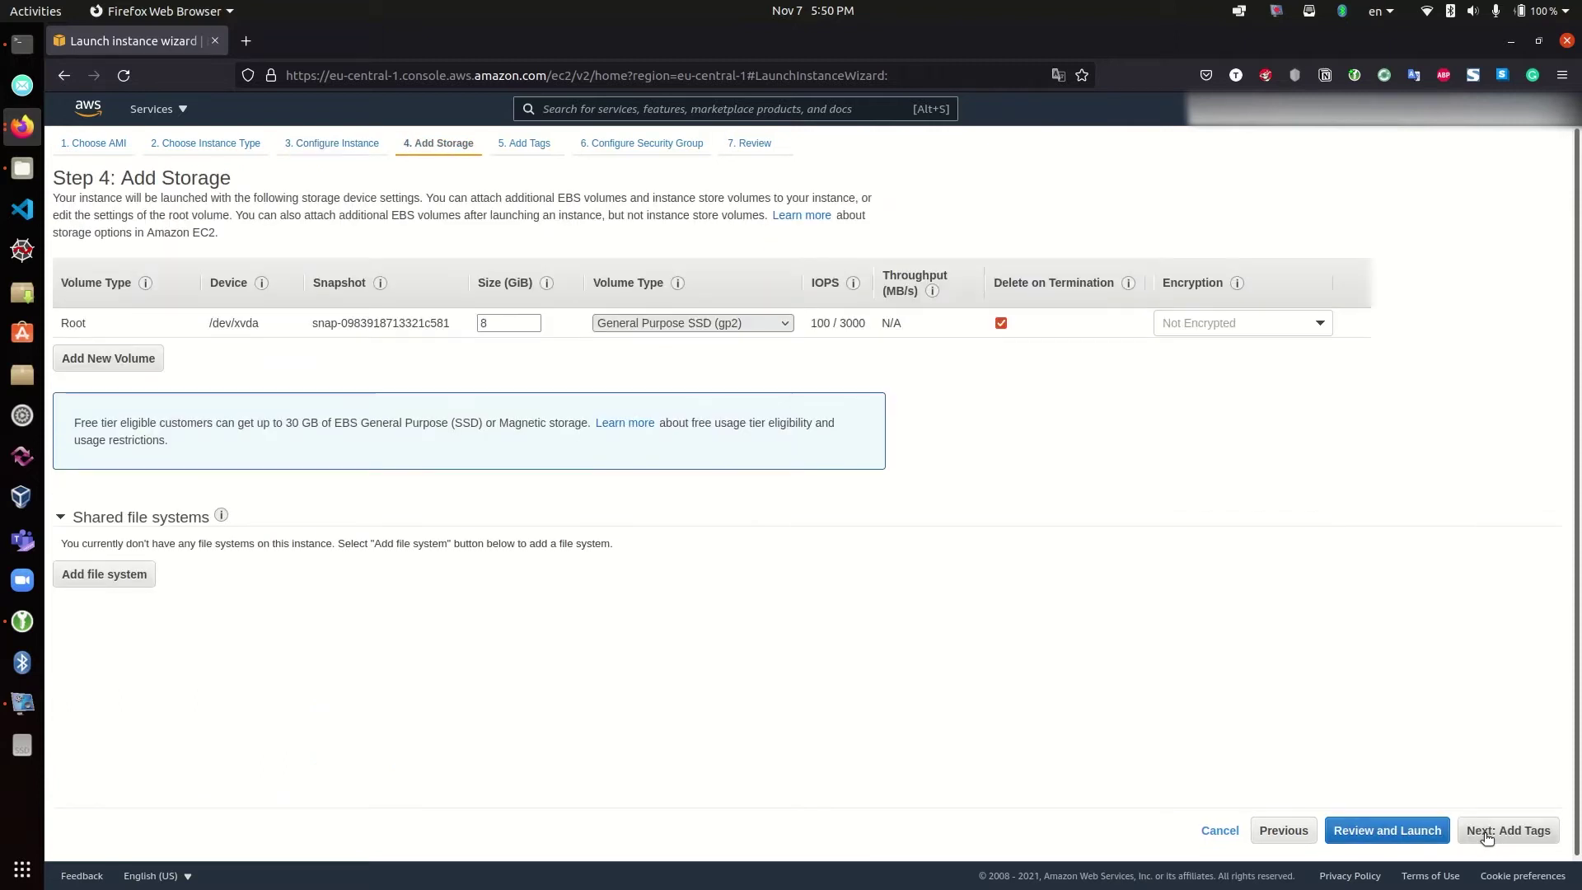
{"action": "left_click", "coordinate": [1486, 835]}
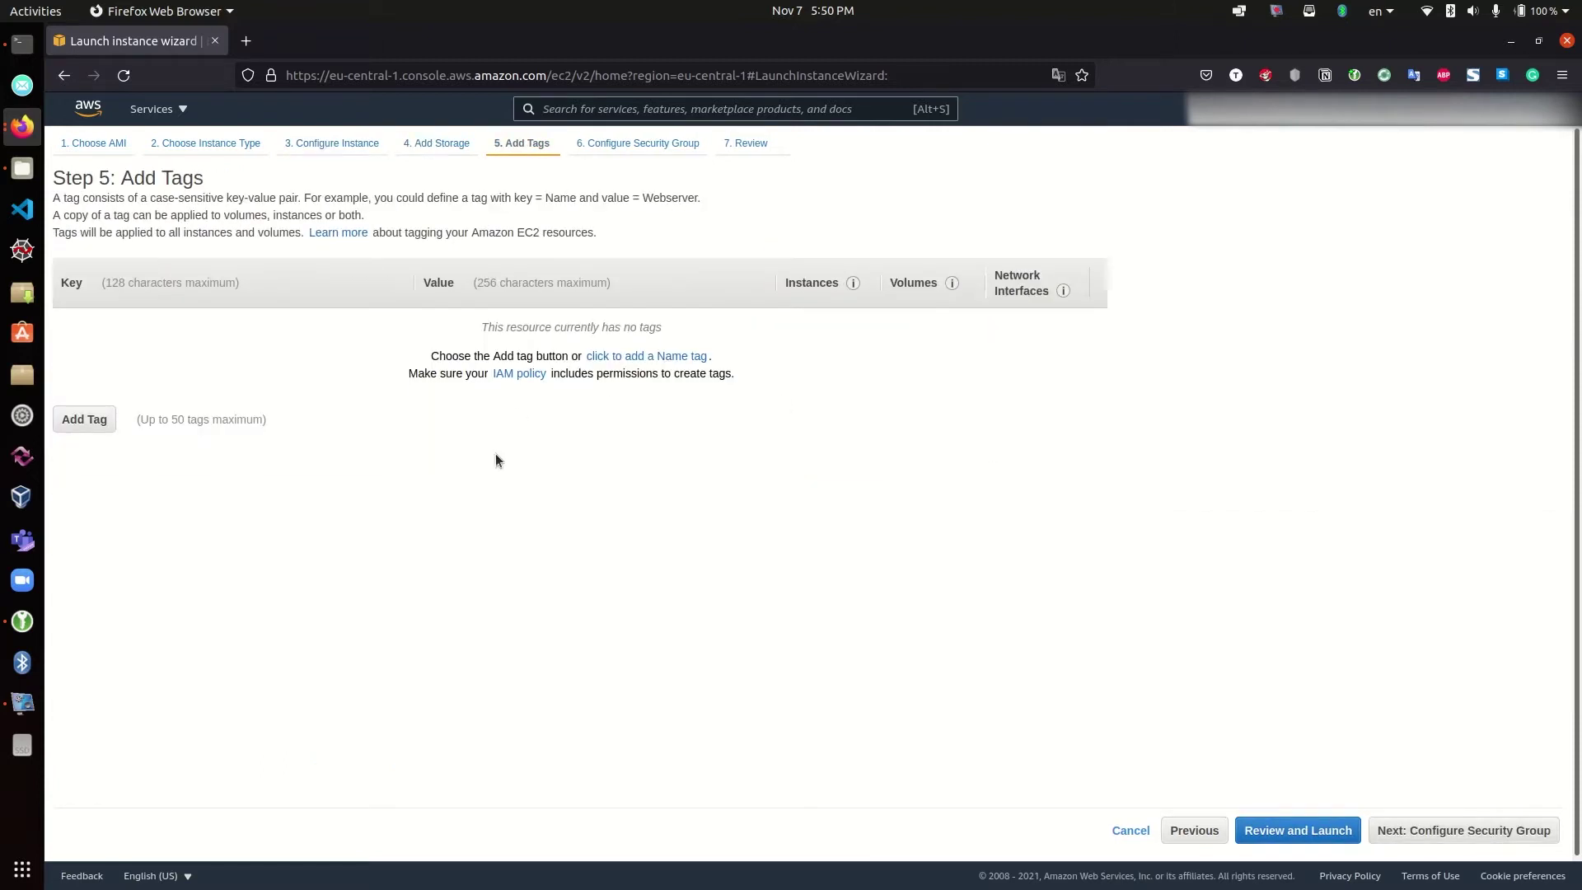
{"action": "left_click", "coordinate": [96, 424]}
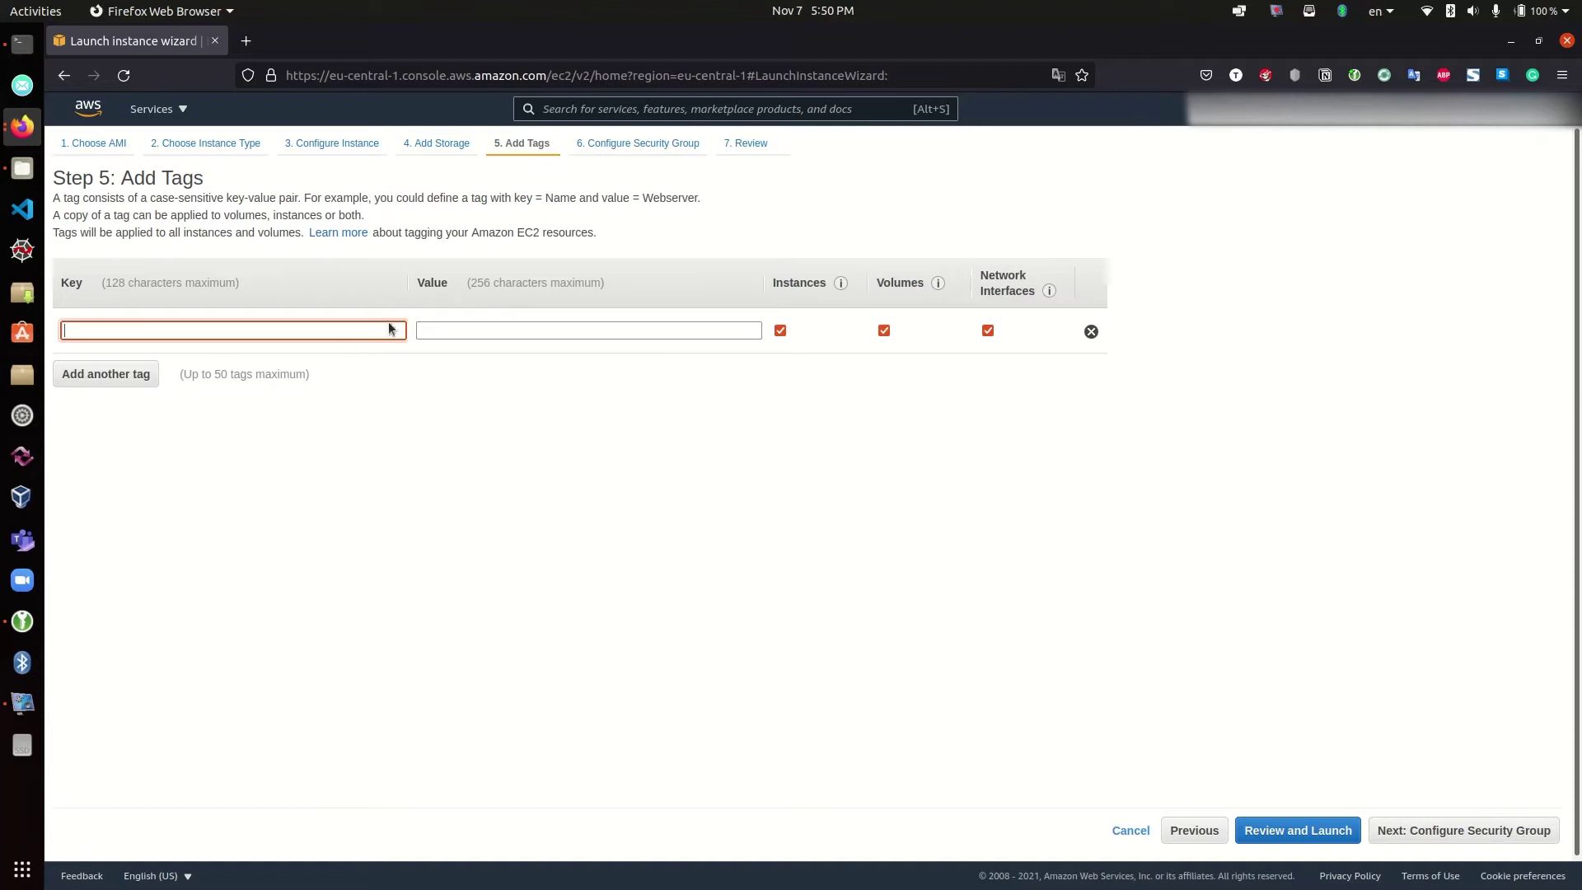
{"action": "type", "text": "Name"}
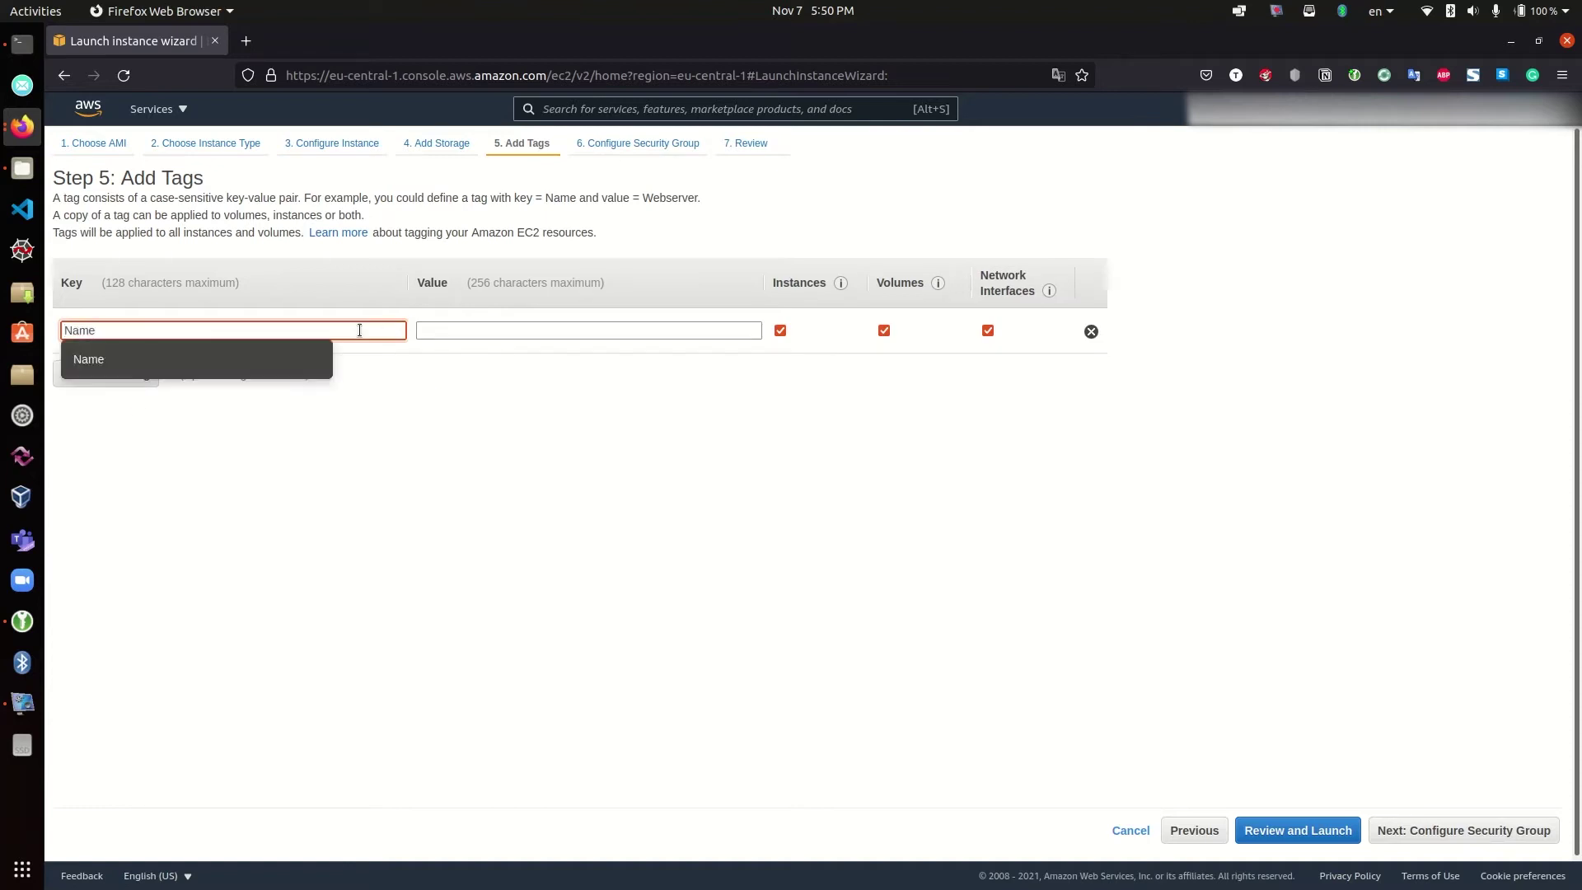
{"action": "left_click", "coordinate": [523, 328]}
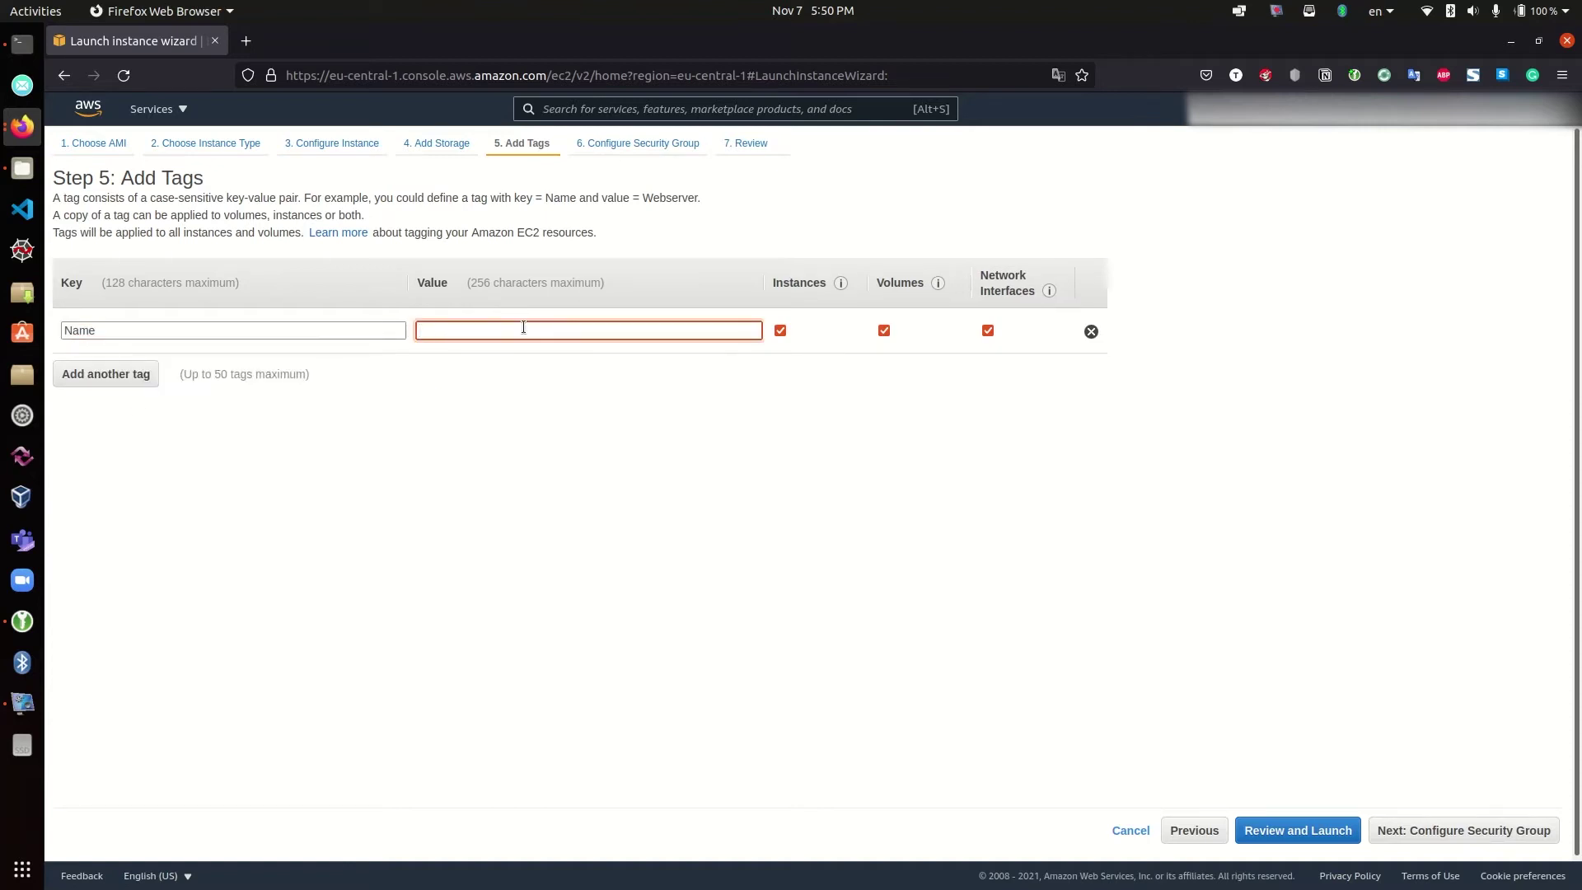
{"action": "type", "text": "comingsoon-website"}
{"action": "left_click", "coordinate": [1382, 831]}
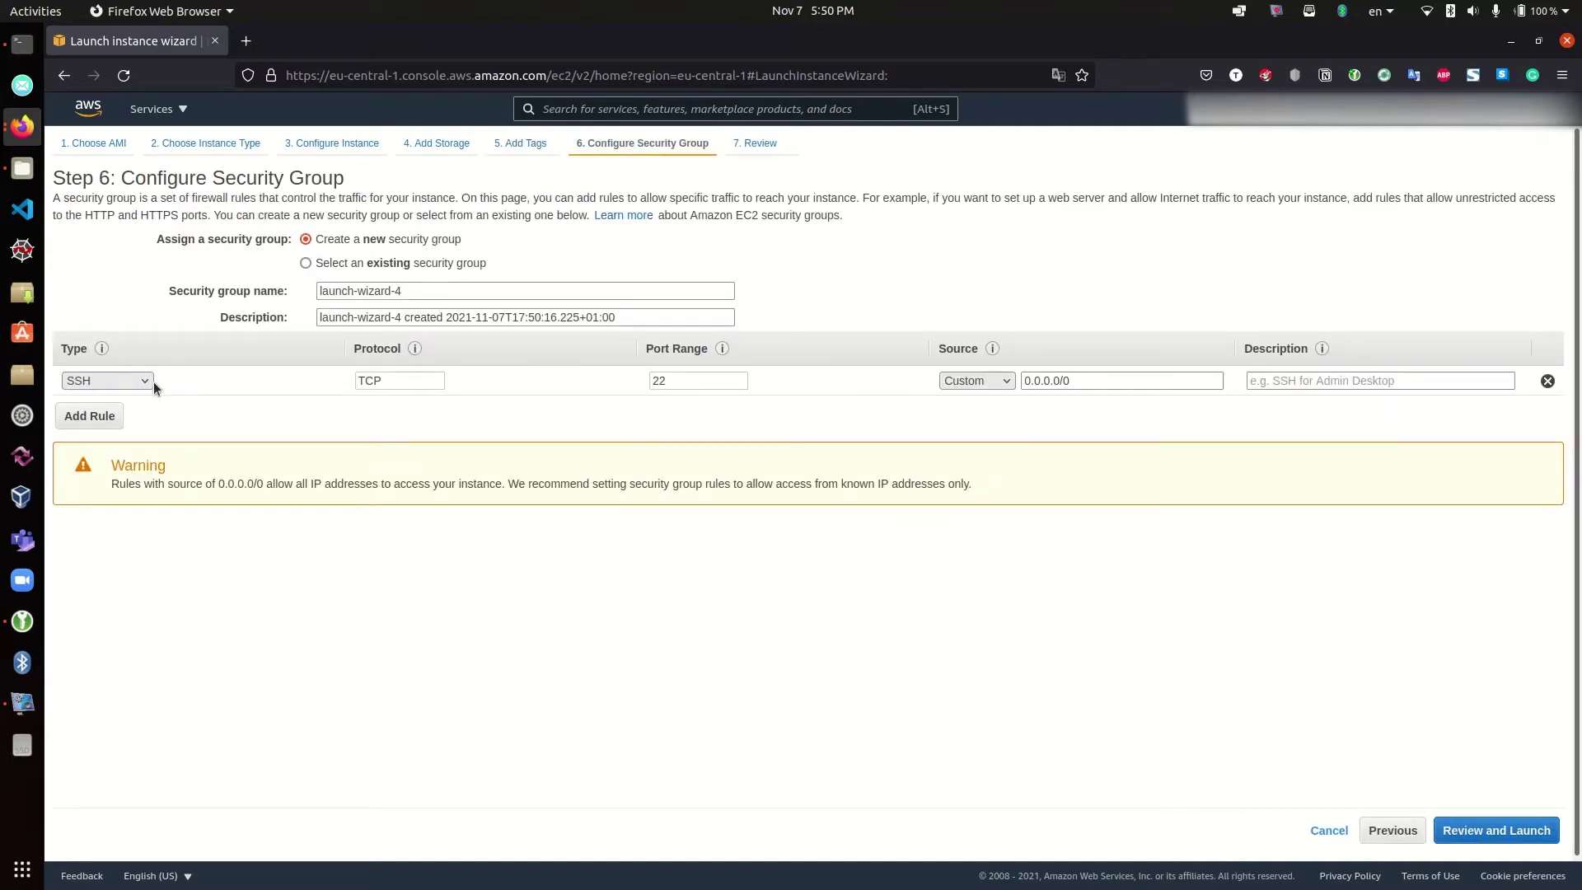
Add an HTTP rule for port 80 to the new security group and proceed to the launch review
{"action": "left_click", "coordinate": [94, 420]}
{"action": "left_click", "coordinate": [117, 413]}
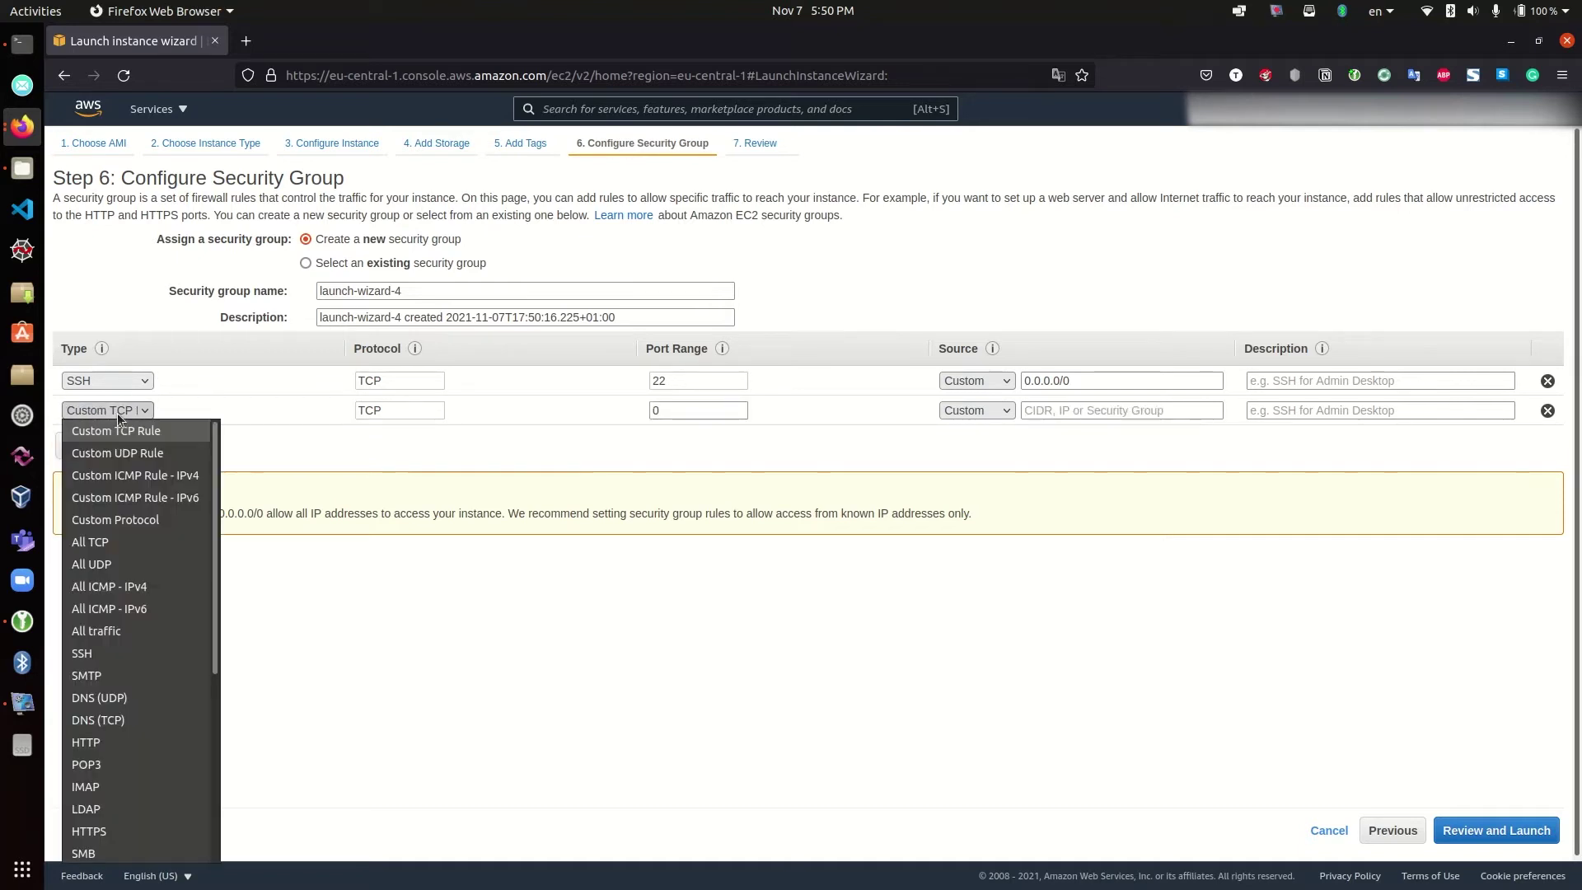
{"action": "left_click", "coordinate": [122, 747]}
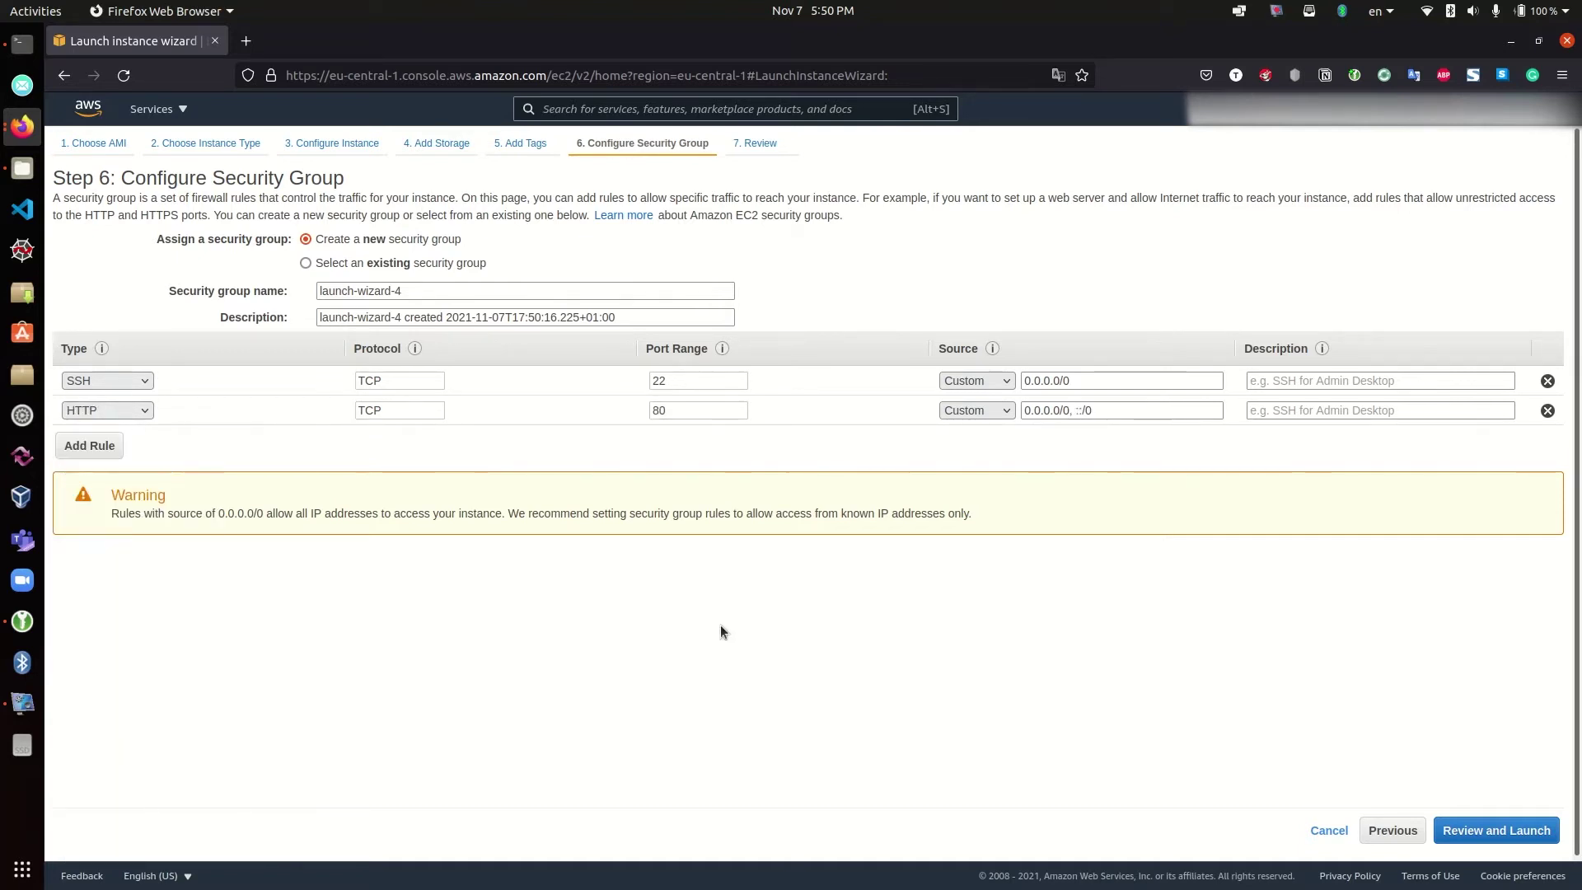
{"action": "left_click", "coordinate": [1493, 834]}
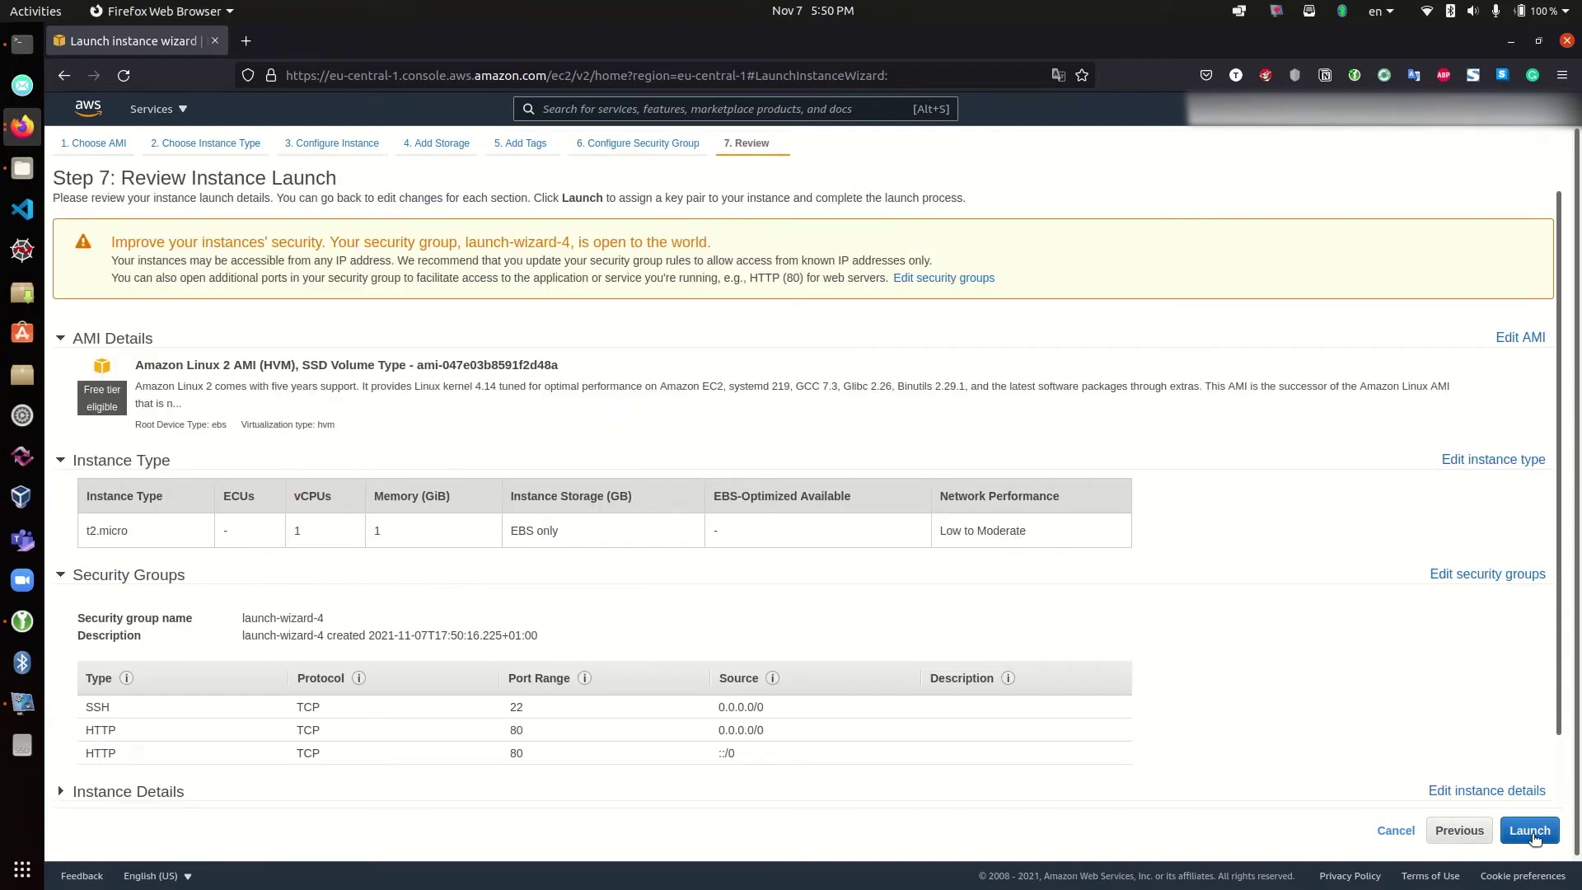
Launch the instance using the existing ssh | RSA key pair, acknowledging access to its private key file
{"action": "left_click", "coordinate": [1530, 832]}
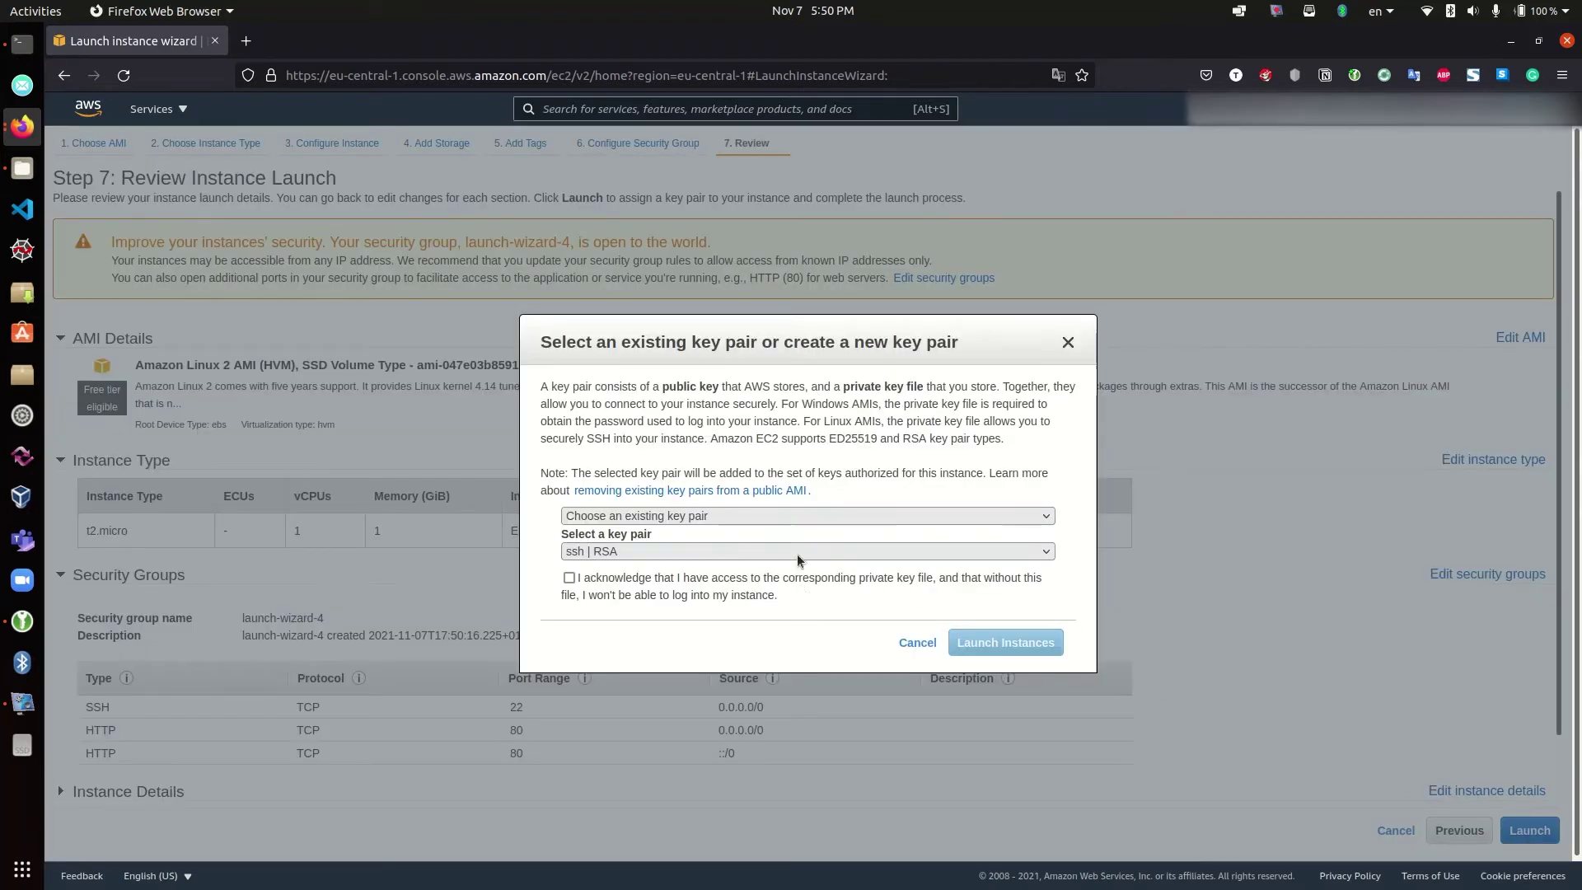
{"action": "left_click", "coordinate": [697, 517]}
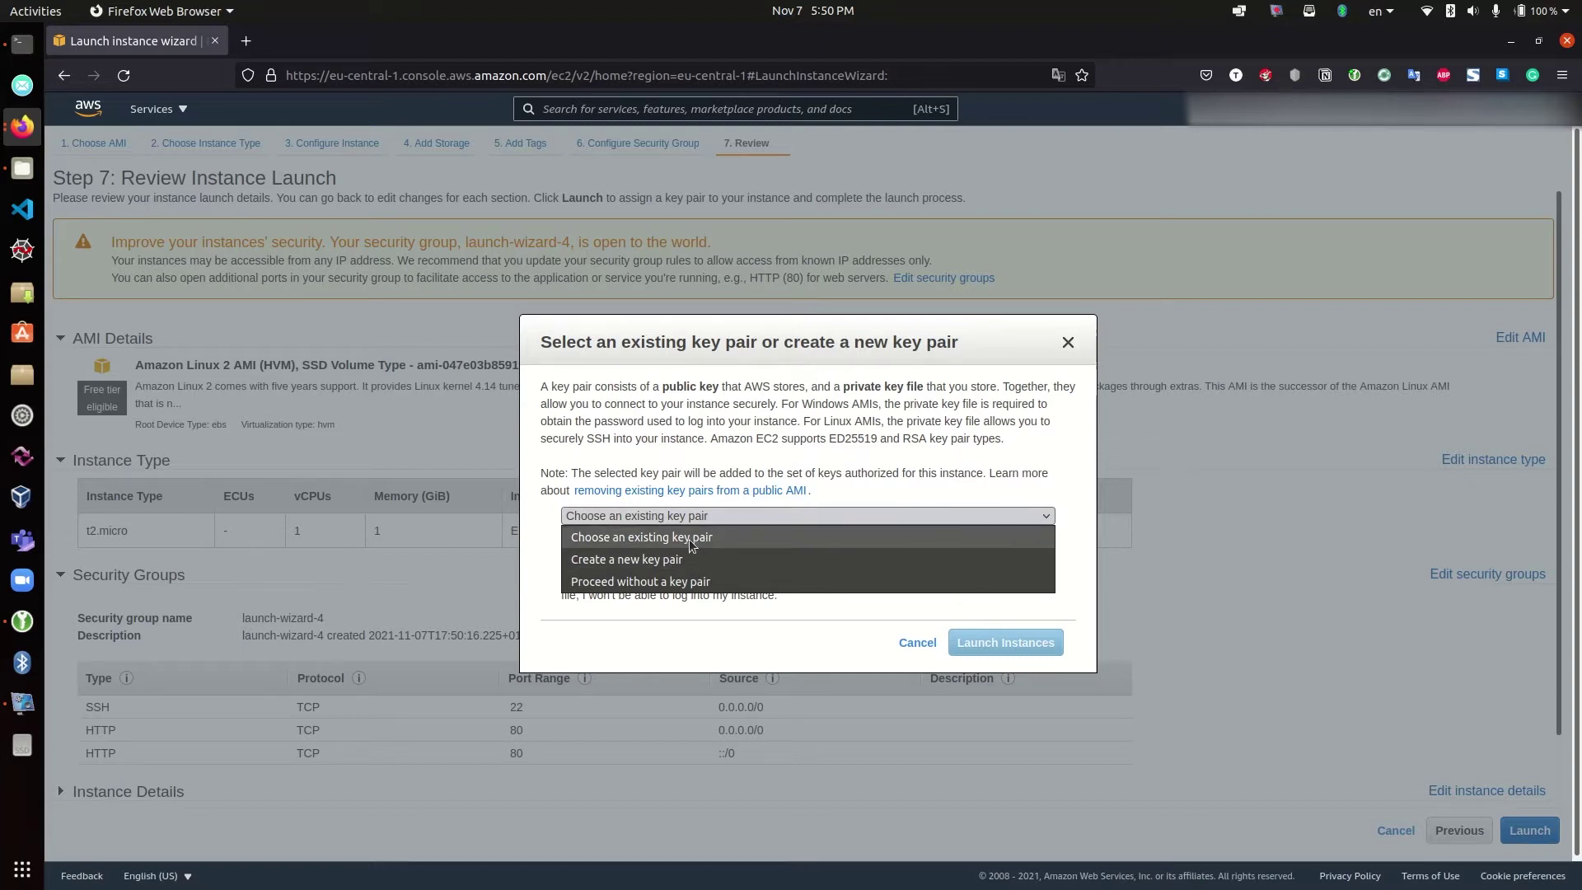
{"action": "left_click", "coordinate": [669, 538]}
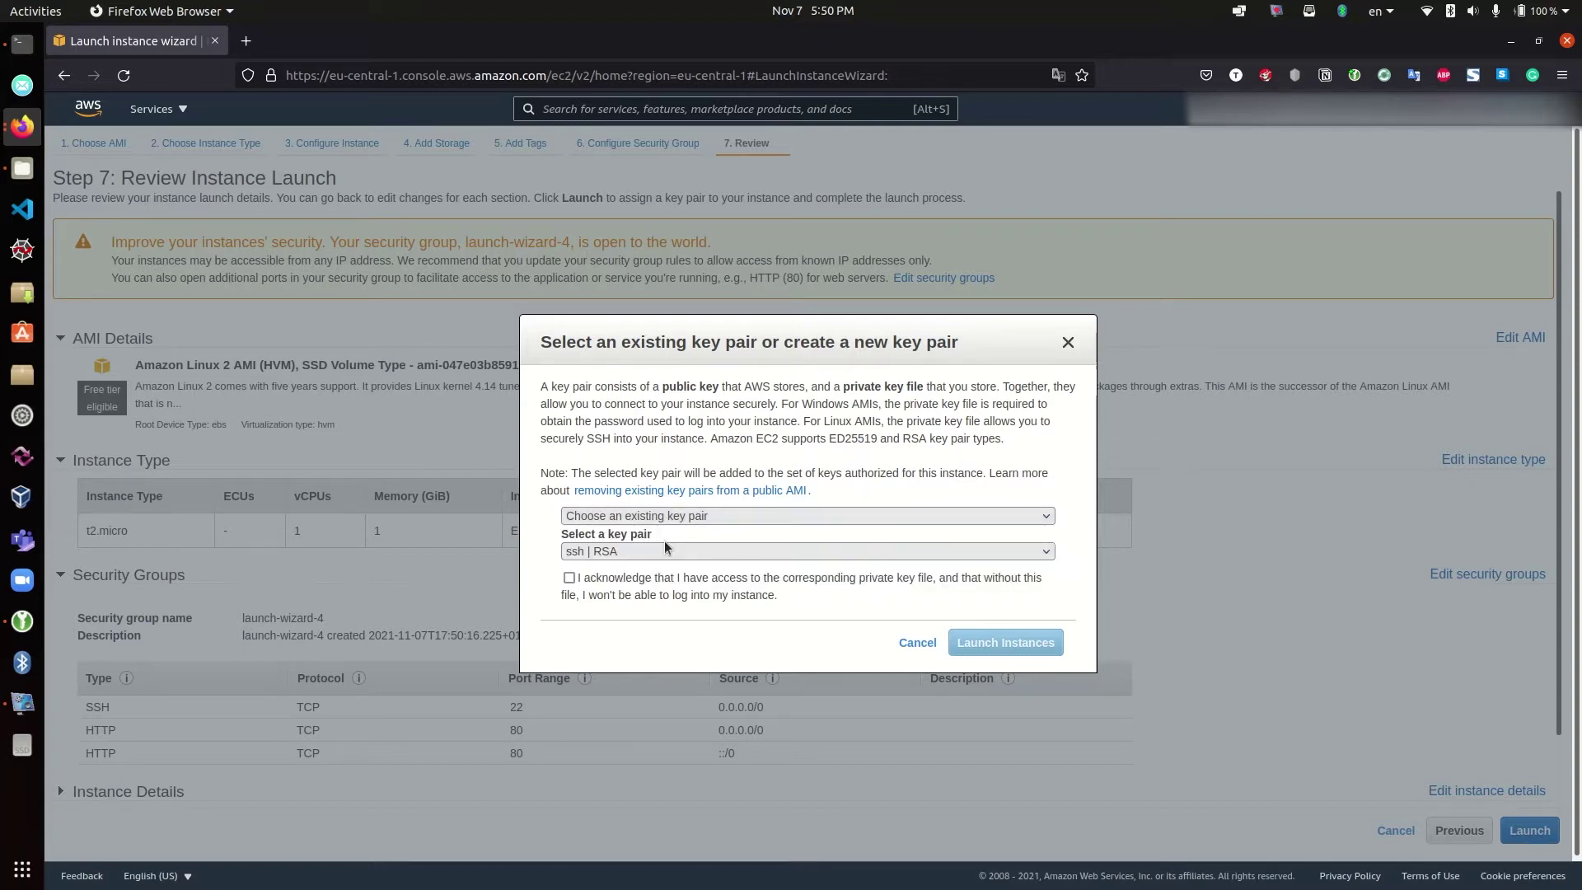
{"action": "left_click", "coordinate": [609, 551]}
{"action": "left_click", "coordinate": [609, 567]}
{"action": "left_click", "coordinate": [568, 577]}
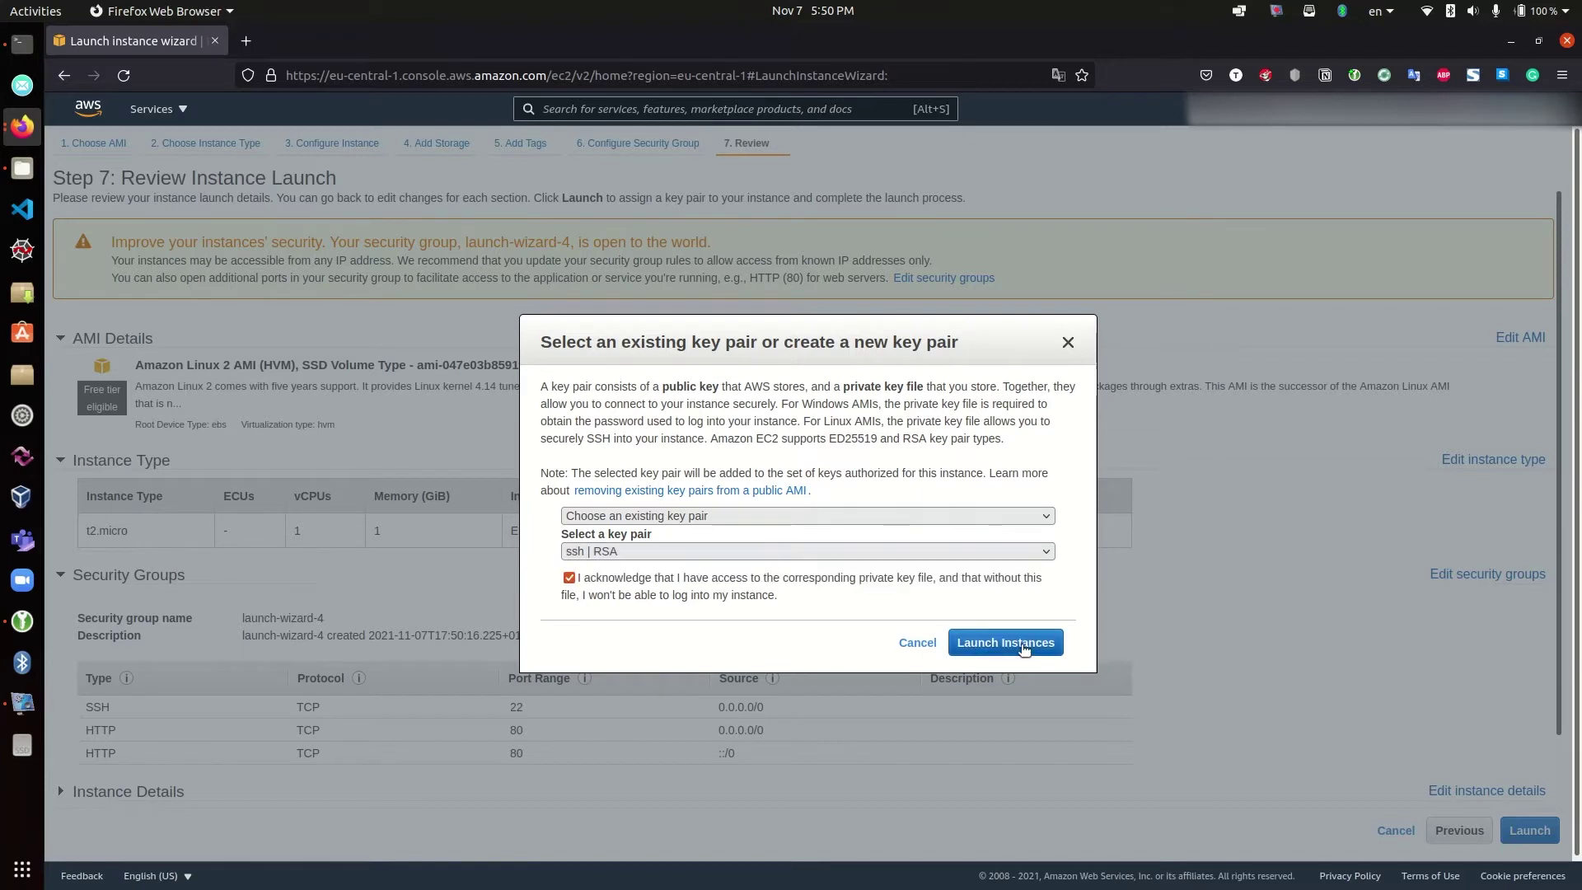
{"action": "left_click", "coordinate": [1021, 643]}
View the instances list, select the comingsoon-website instance and widen the Name column to fit its full name
{"action": "left_click", "coordinate": [1528, 692]}
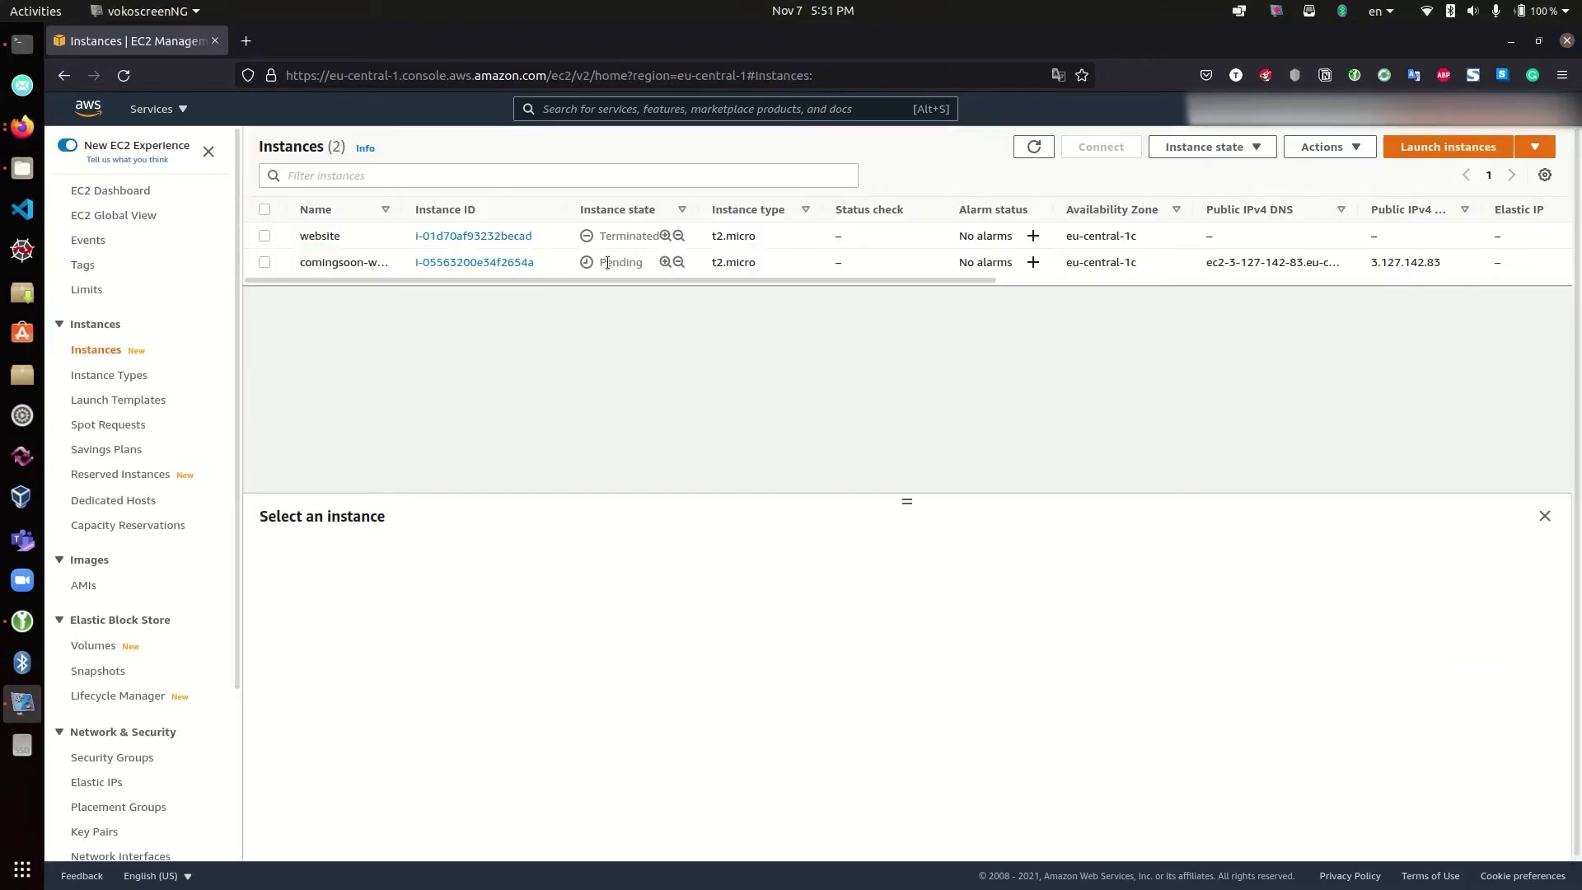
{"action": "double_click", "coordinate": [618, 262]}
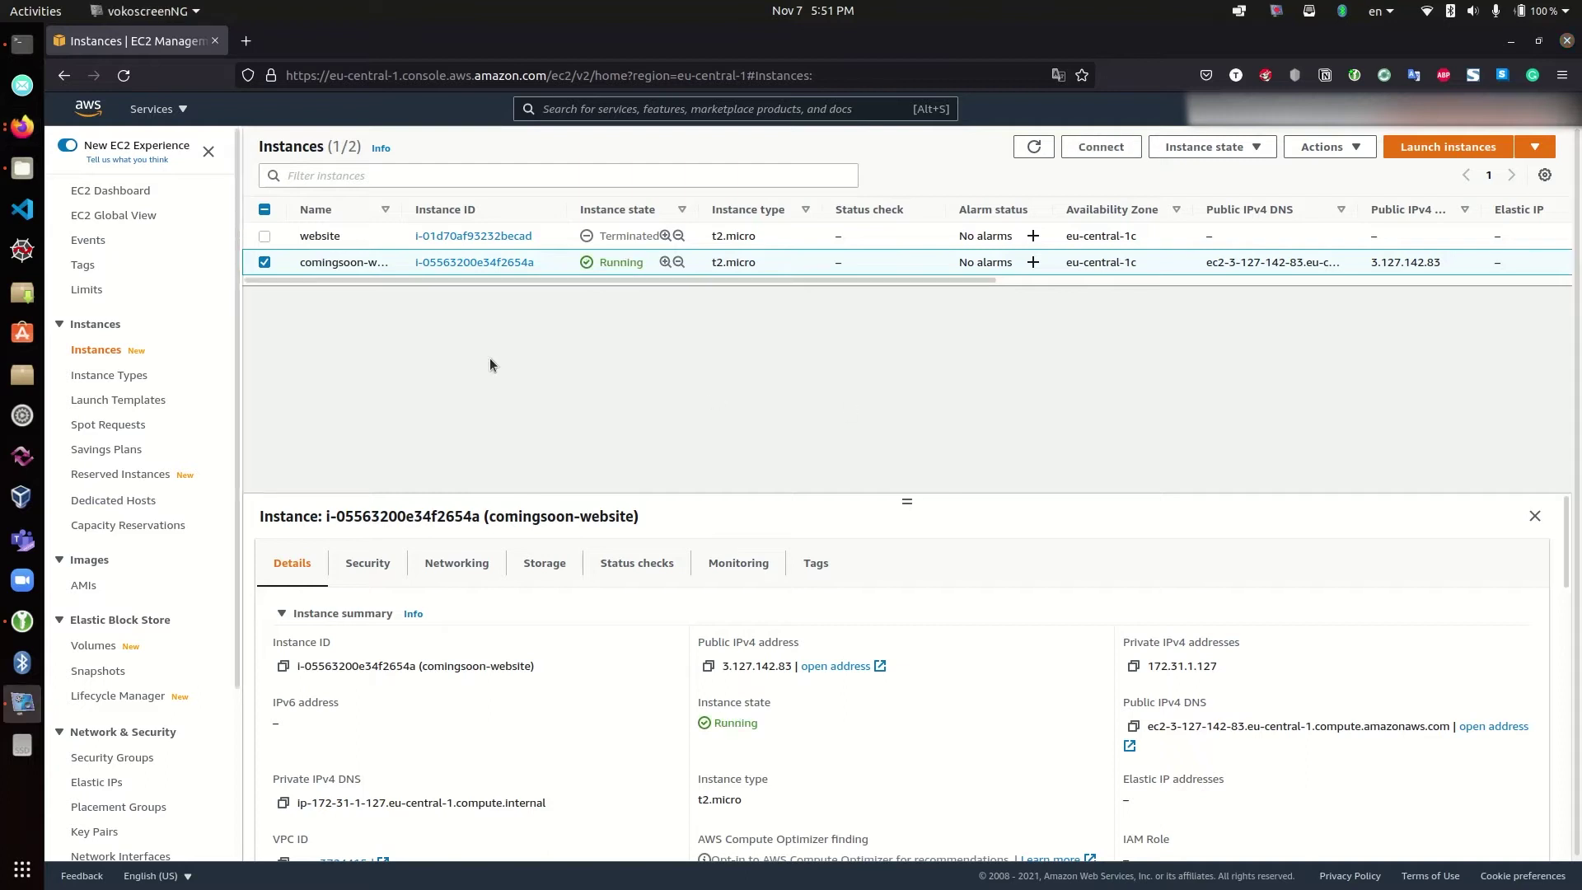
{"action": "left_click_drag", "start_coordinate": [402, 209], "coordinate": [437, 209]}
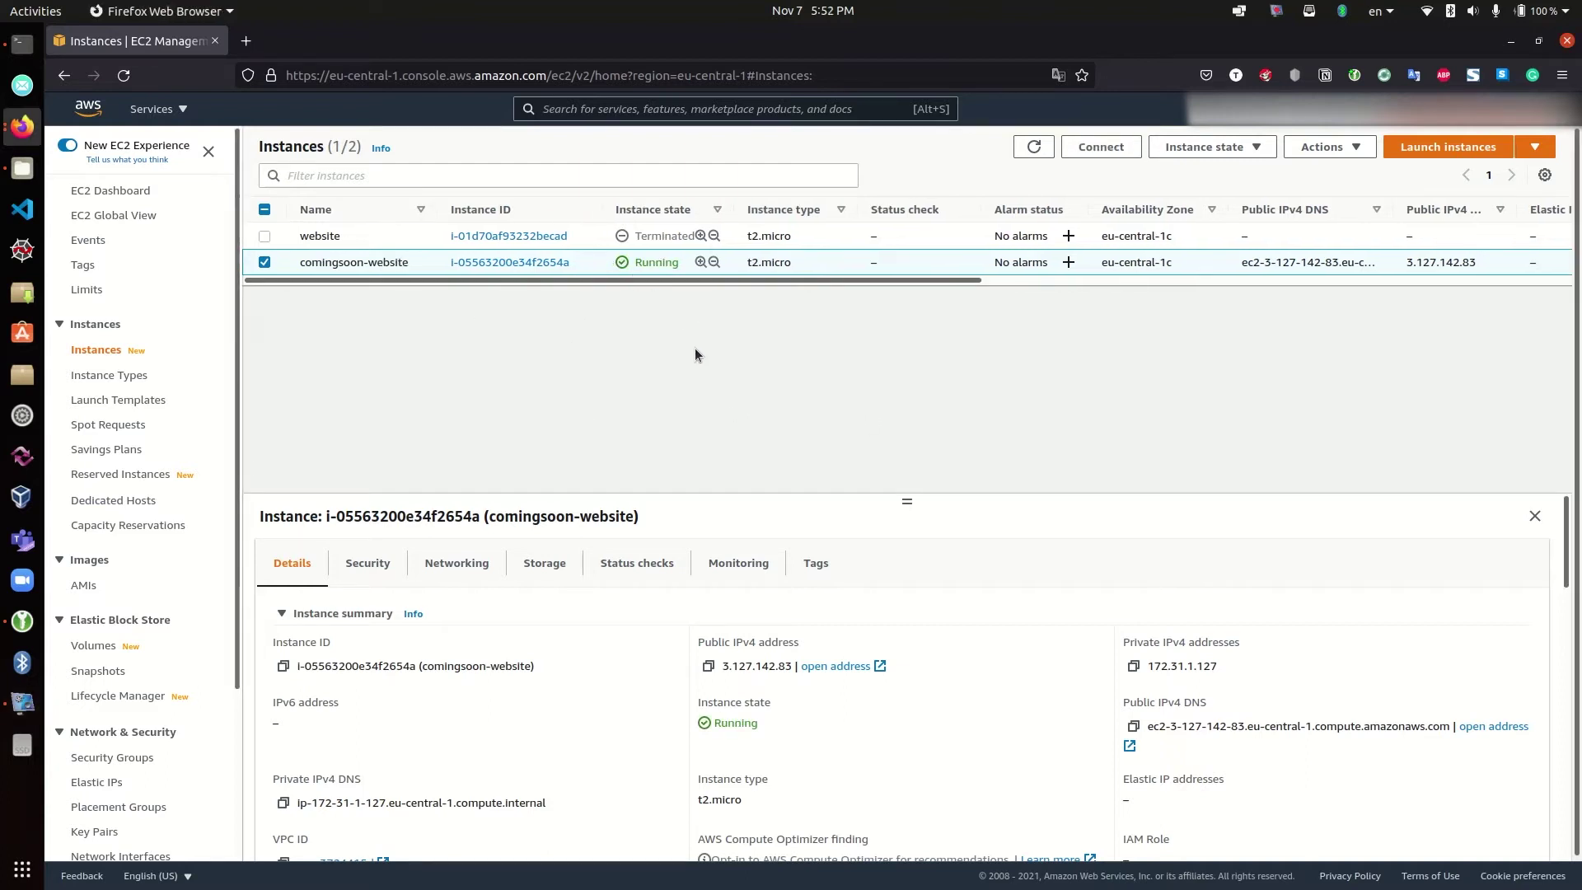
Switch to the Terminal and run sudo apt install ssh to install the SSH package
{"action": "left_click", "coordinate": [22, 43]}
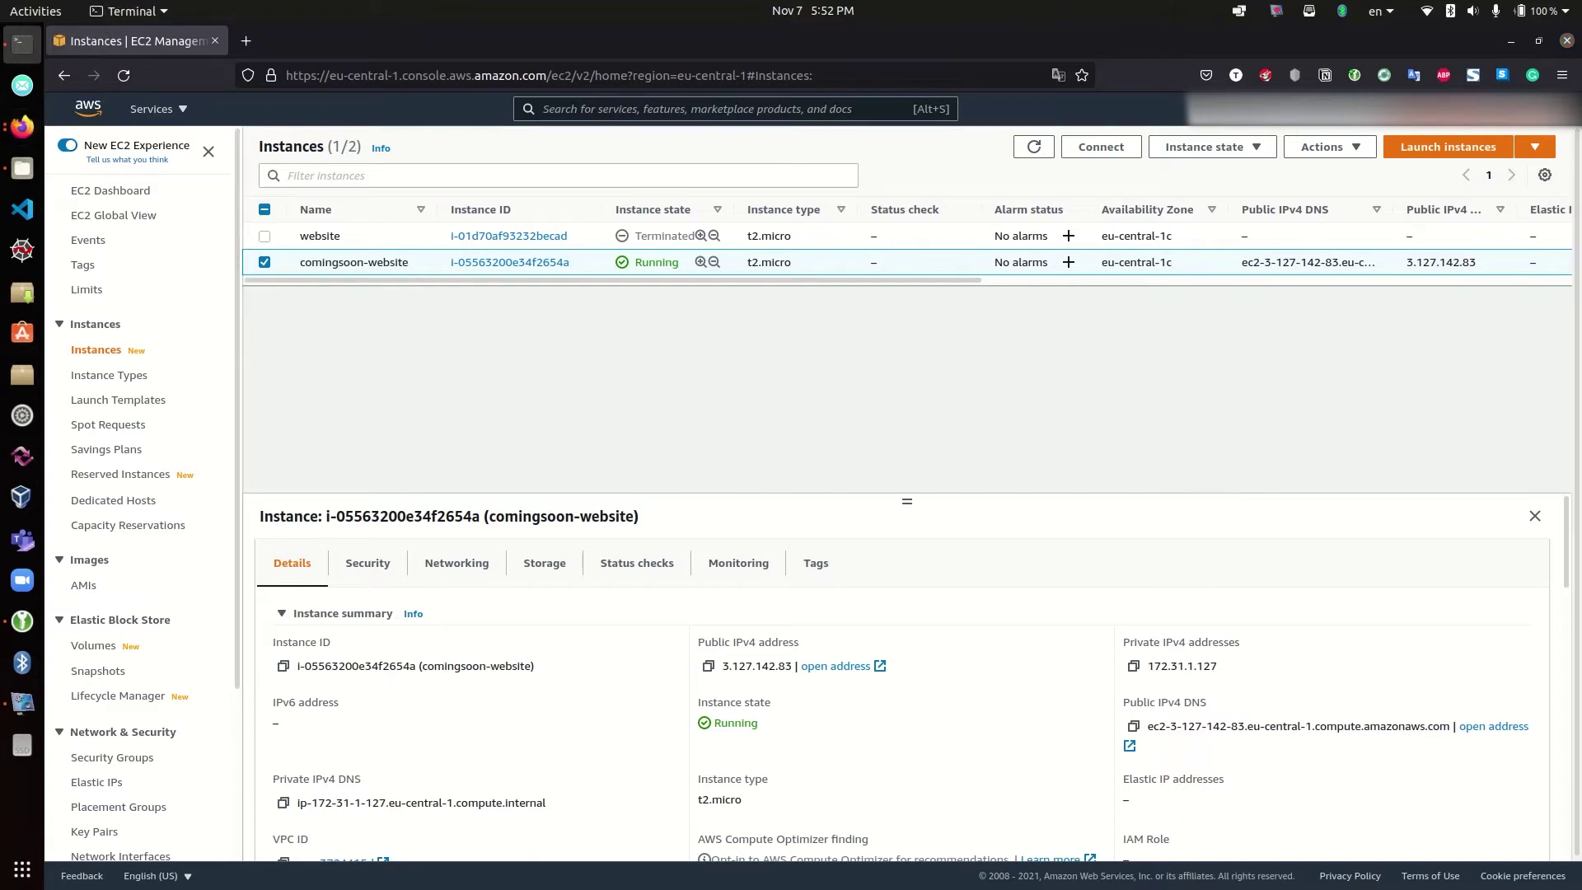
{"action": "type", "text": "sudo apt "}
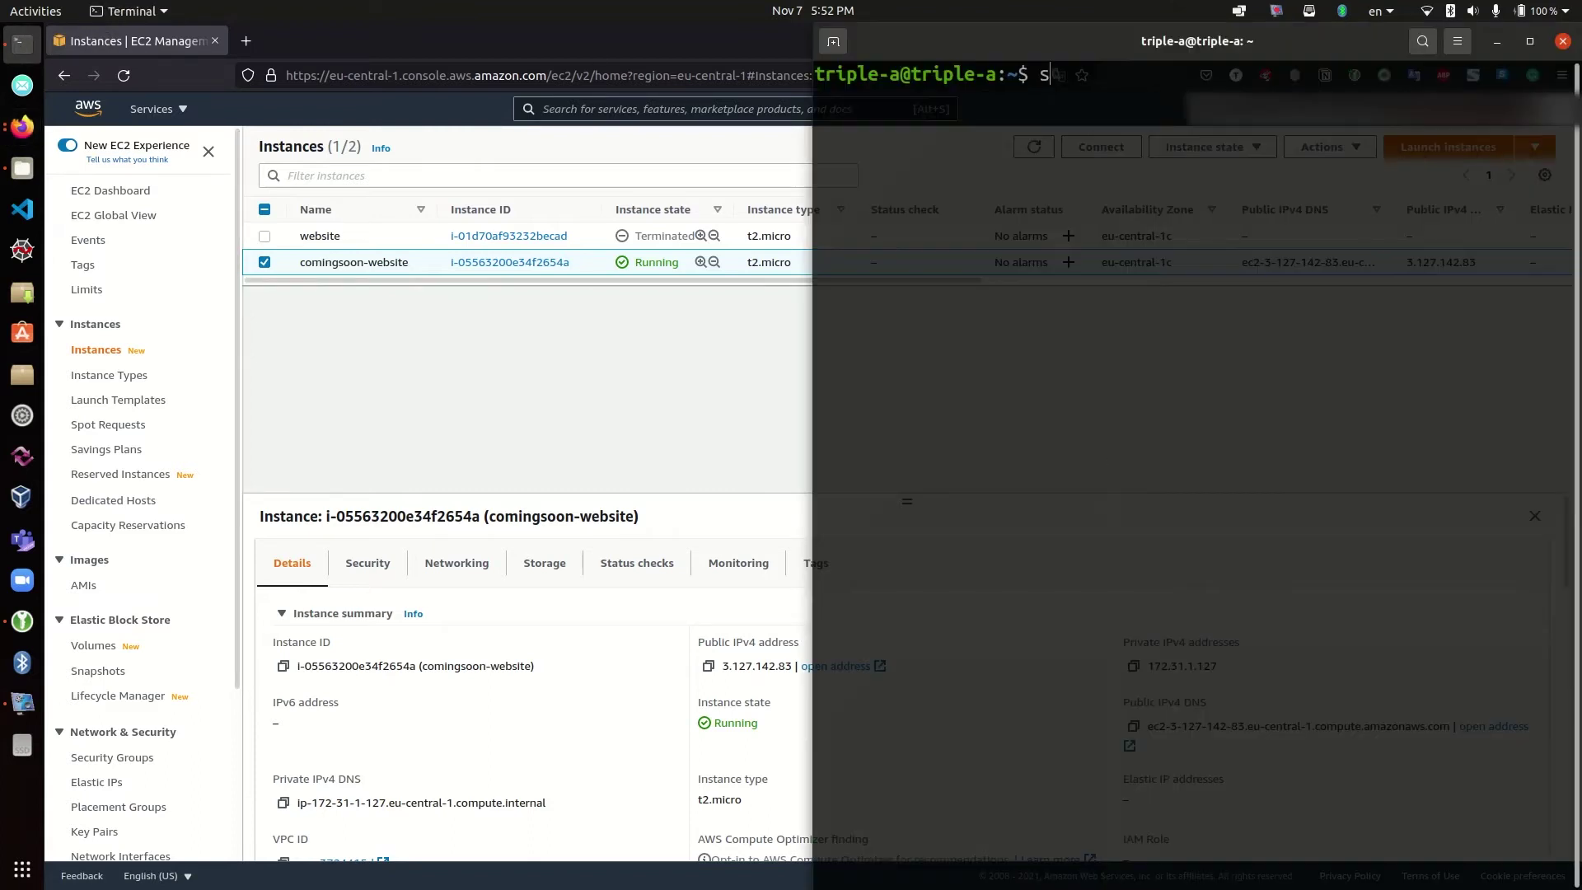
{"action": "type", "text": "insta"}
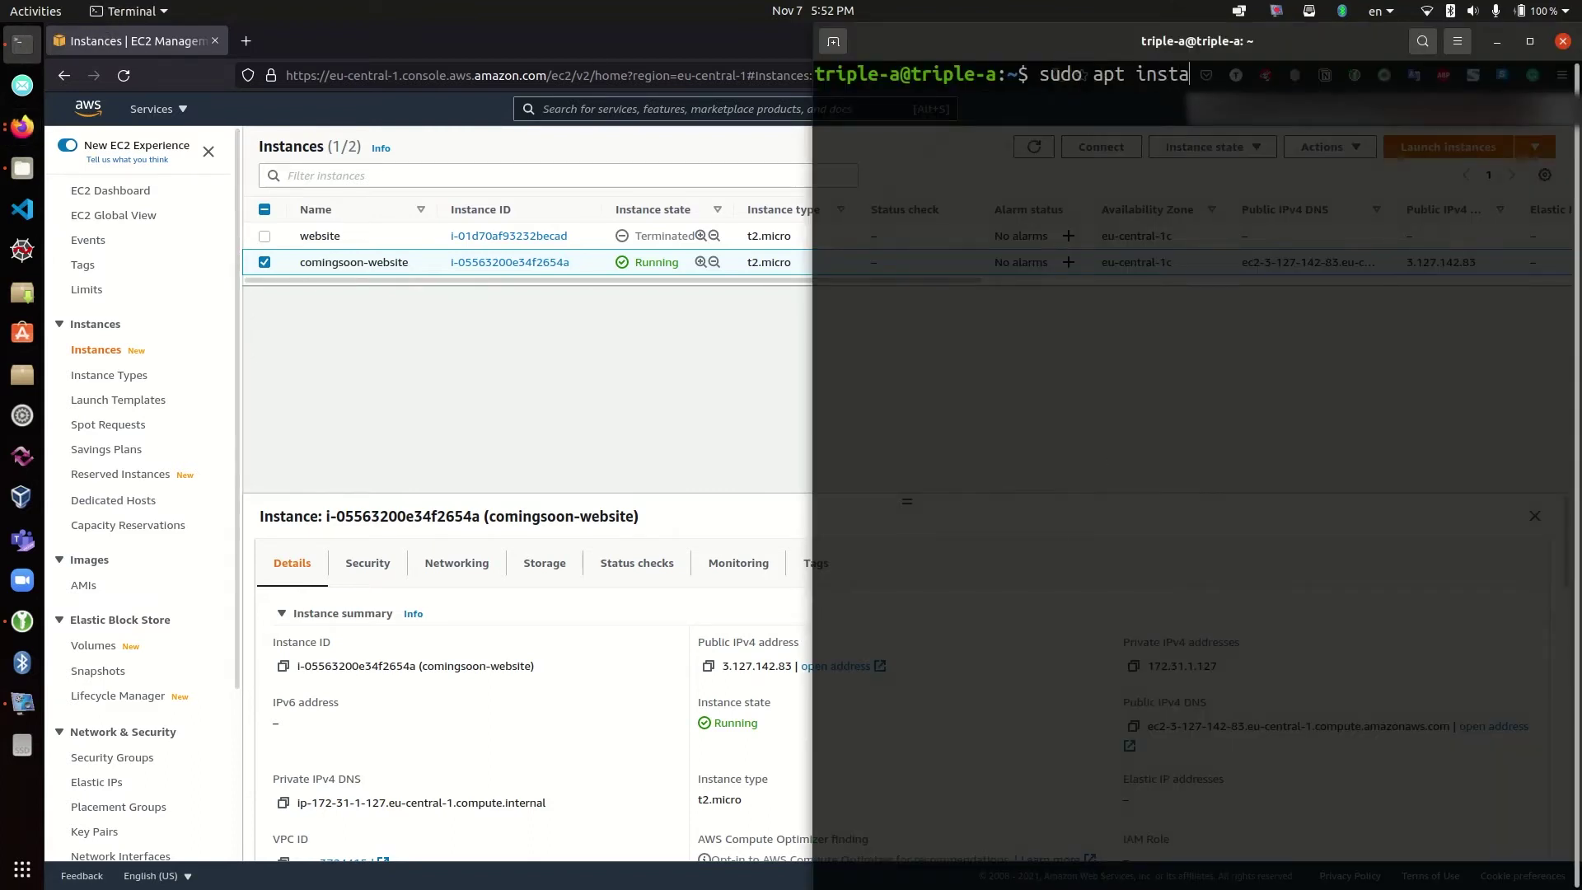
{"action": "type", "text": "ll ssh"}
{"action": "key", "text": "Return"}
{"action": "key", "text": "ctrl+shift+F11"}
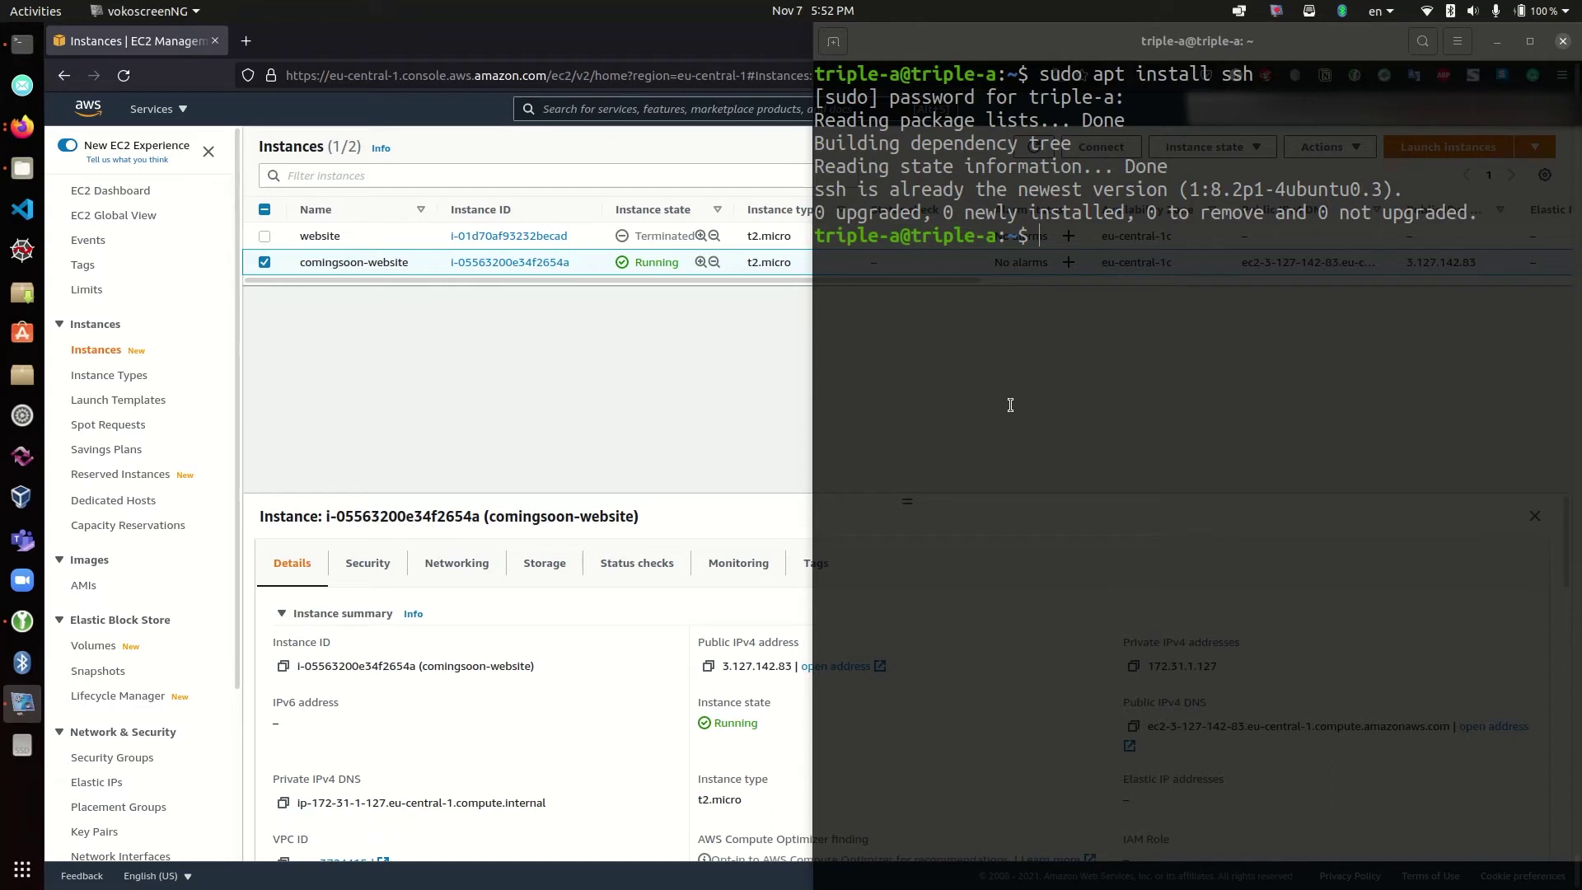
Open the SSH client configuration file /etc/ssh/ssh_config in vim with sudo
{"action": "left_click", "coordinate": [1022, 404]}
{"action": "type", "text": "s"}
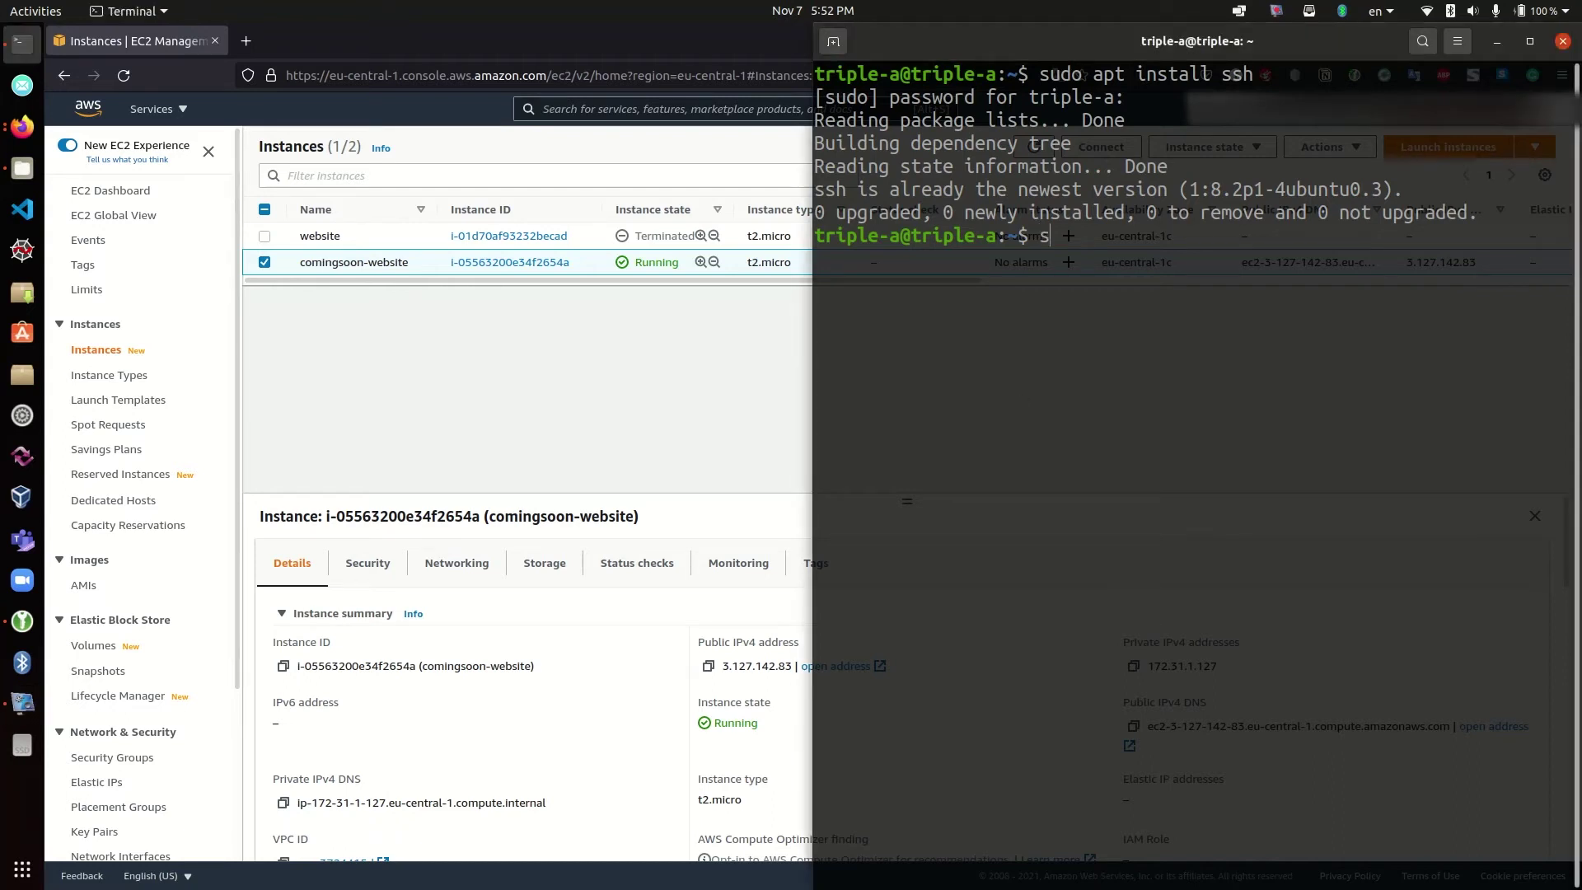
{"action": "type", "text": "udo vim /etc/ssh/ssh"}
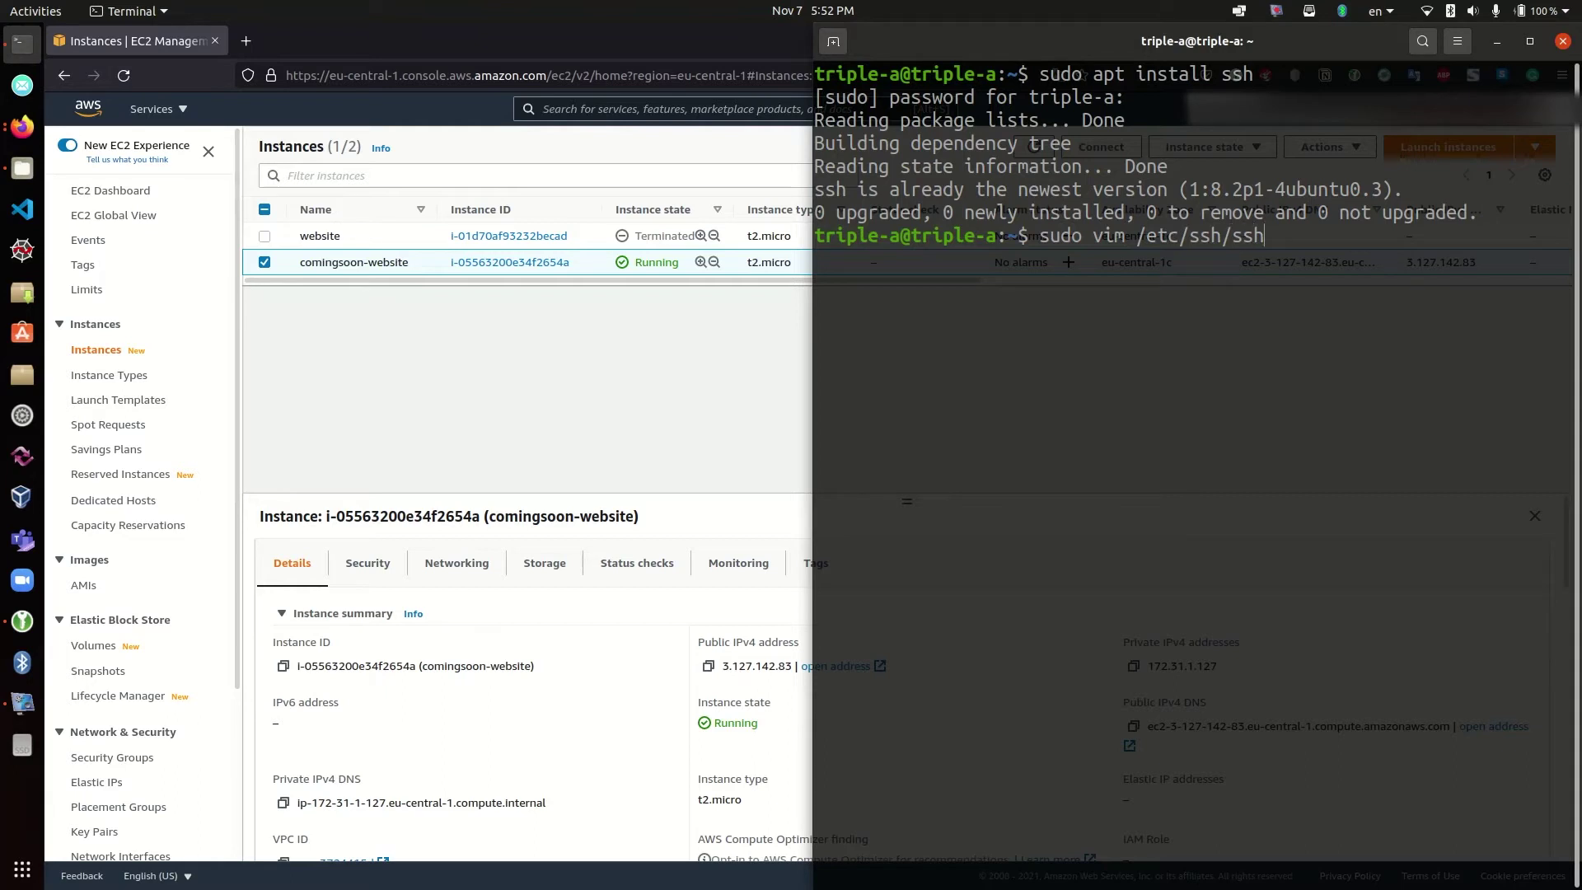
{"action": "type", "text": "config"}
{"action": "key", "text": "Return"}
Examine the PasswordAuthentication, ChallengeResponseAuthentication, PubkeyAuthentication and GSSAPIAuthentication settings in the SSH configuration file
{"action": "scroll", "coordinate": [1086, 429], "scroll_direction": "up", "scroll_amount": 7}
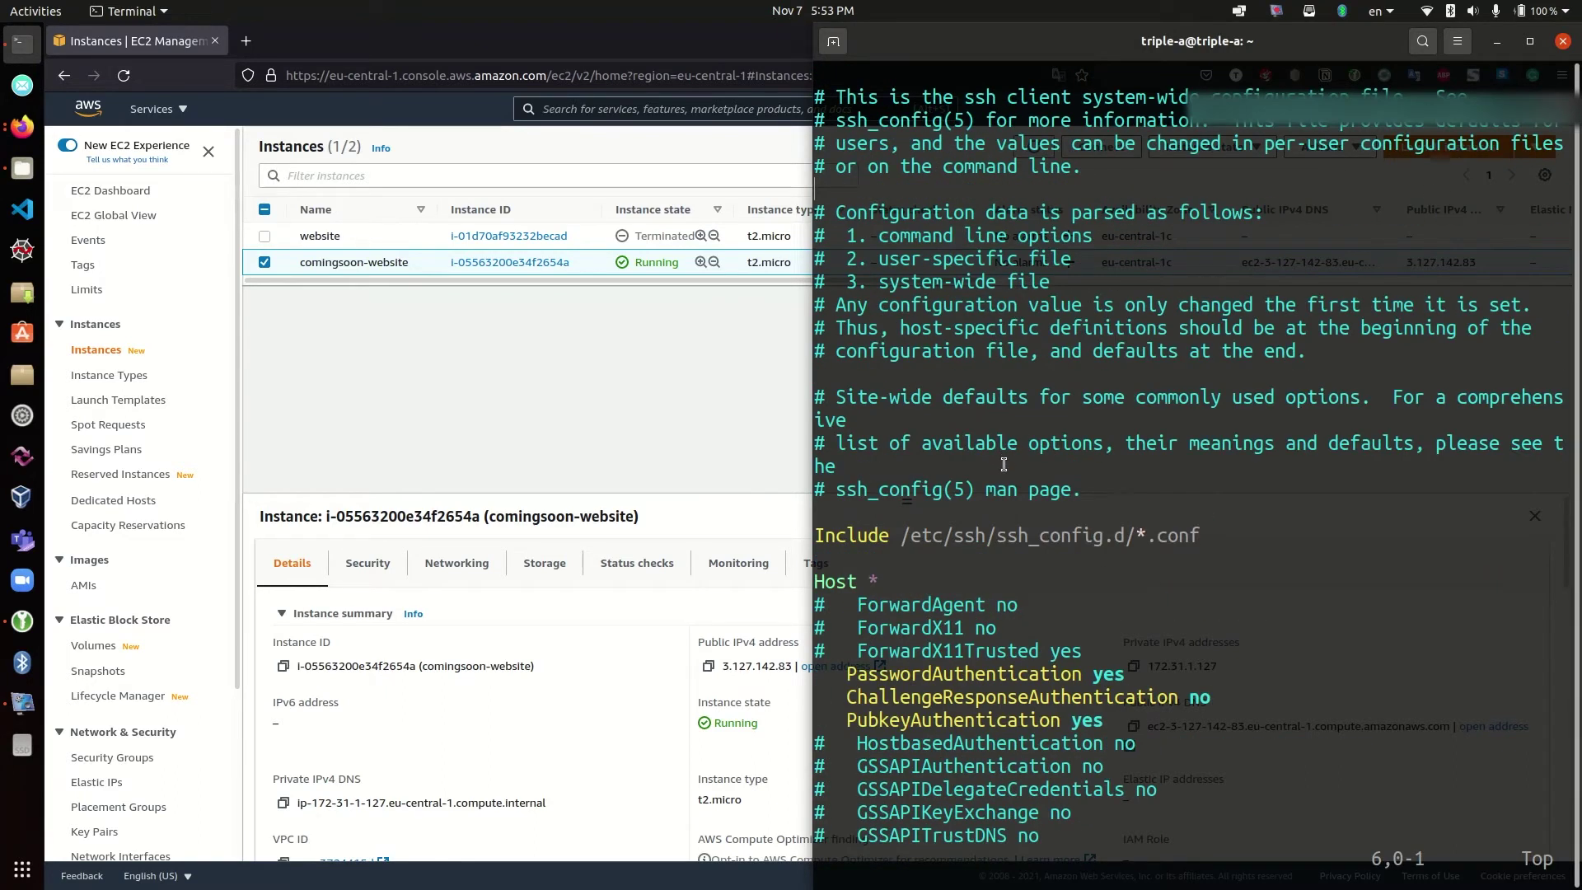
{"action": "scroll", "coordinate": [1085, 430], "scroll_direction": "down", "scroll_amount": 3}
{"action": "left_click_drag", "start_coordinate": [1110, 466], "coordinate": [808, 427]}
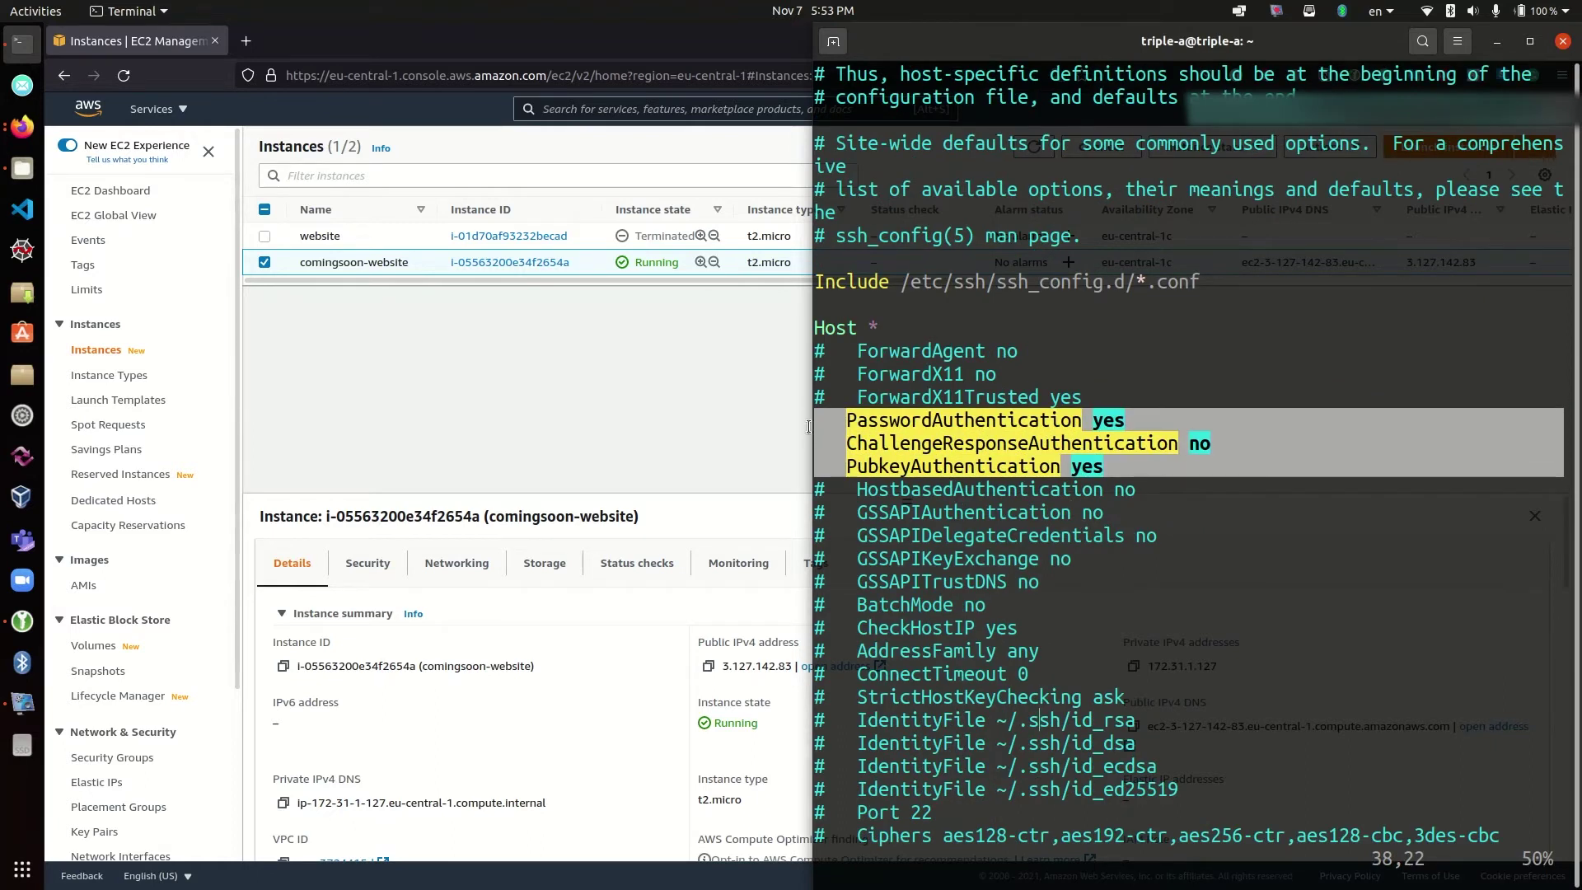
{"action": "left_click", "coordinate": [1006, 421]}
{"action": "left_click_drag", "start_coordinate": [1119, 420], "coordinate": [1098, 420]}
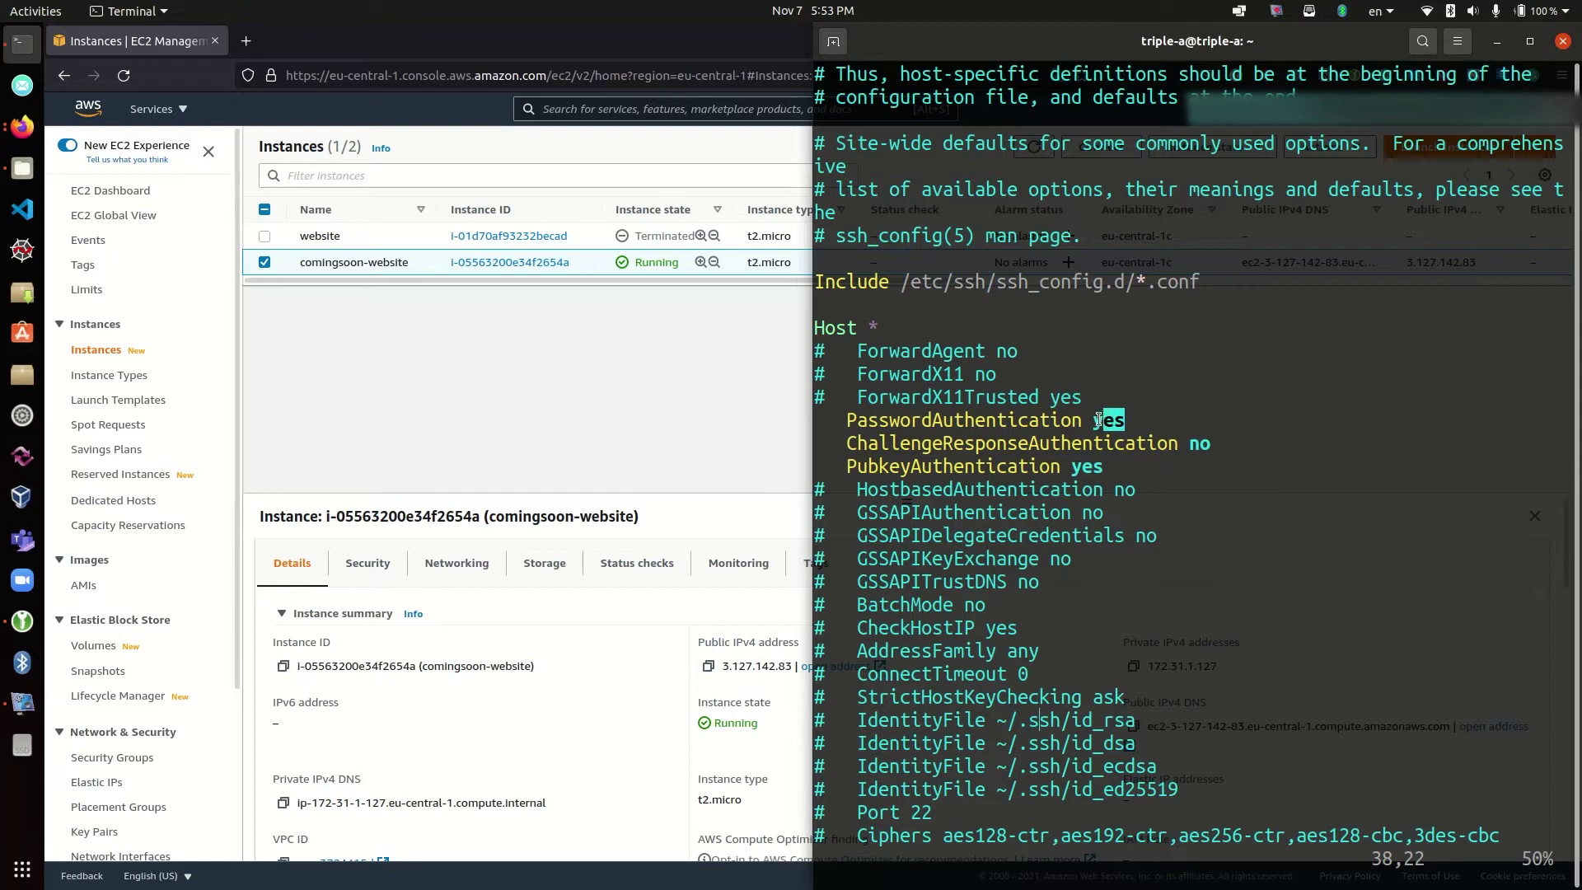
{"action": "left_click", "coordinate": [824, 419]}
{"action": "left_click_drag", "start_coordinate": [846, 445], "coordinate": [1104, 463]}
{"action": "scroll", "coordinate": [988, 469], "scroll_direction": "down", "scroll_amount": 5}
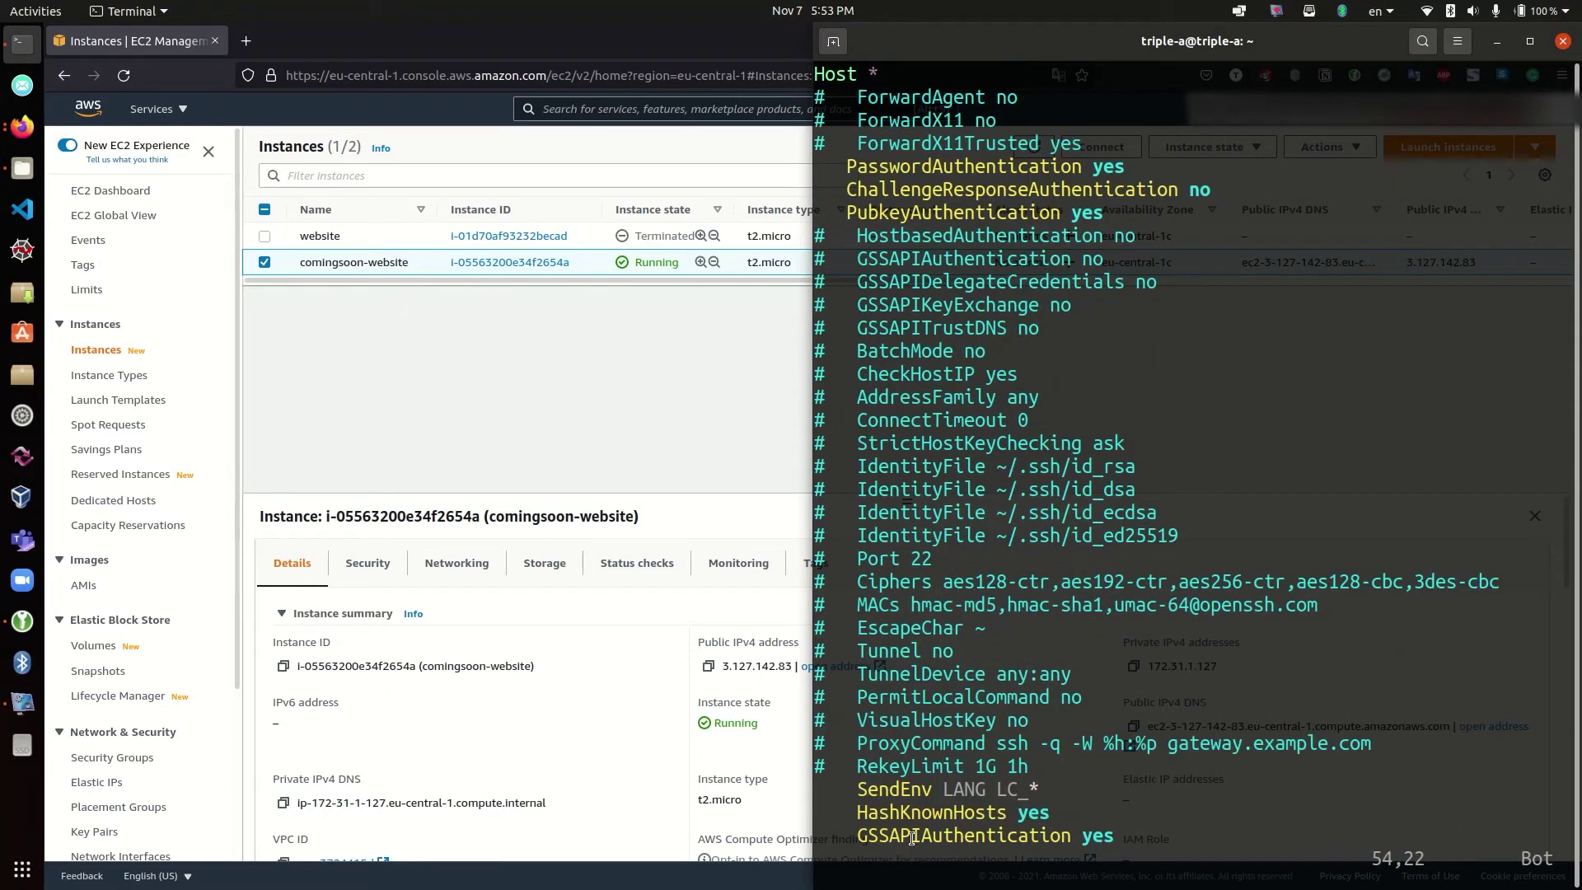
{"action": "left_click_drag", "start_coordinate": [937, 833], "coordinate": [922, 838]}
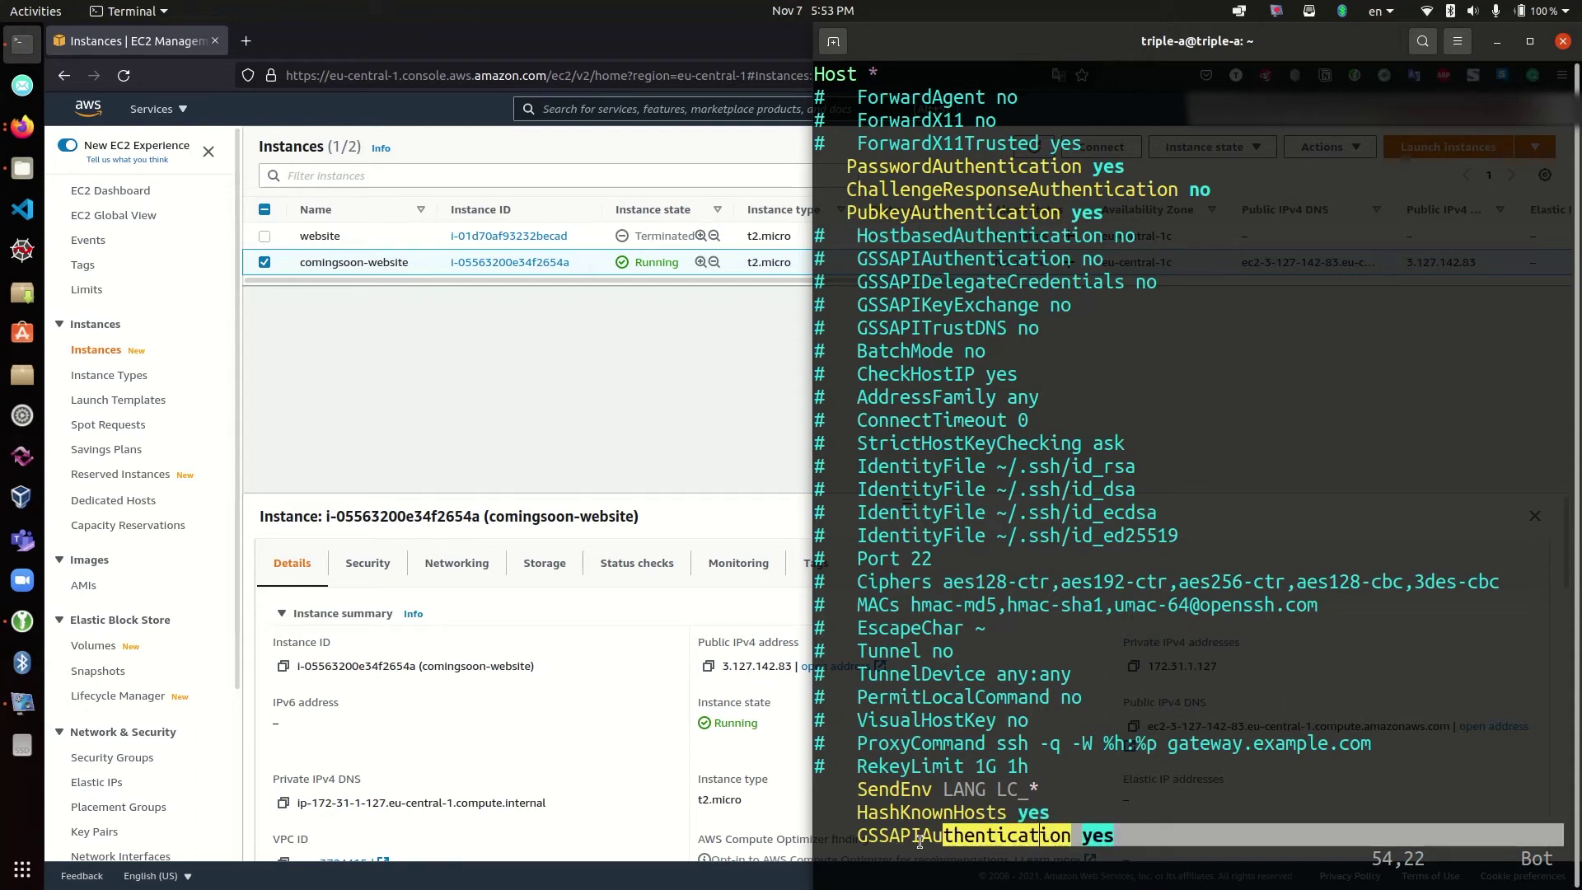
{"action": "triple_click", "coordinate": [820, 834]}
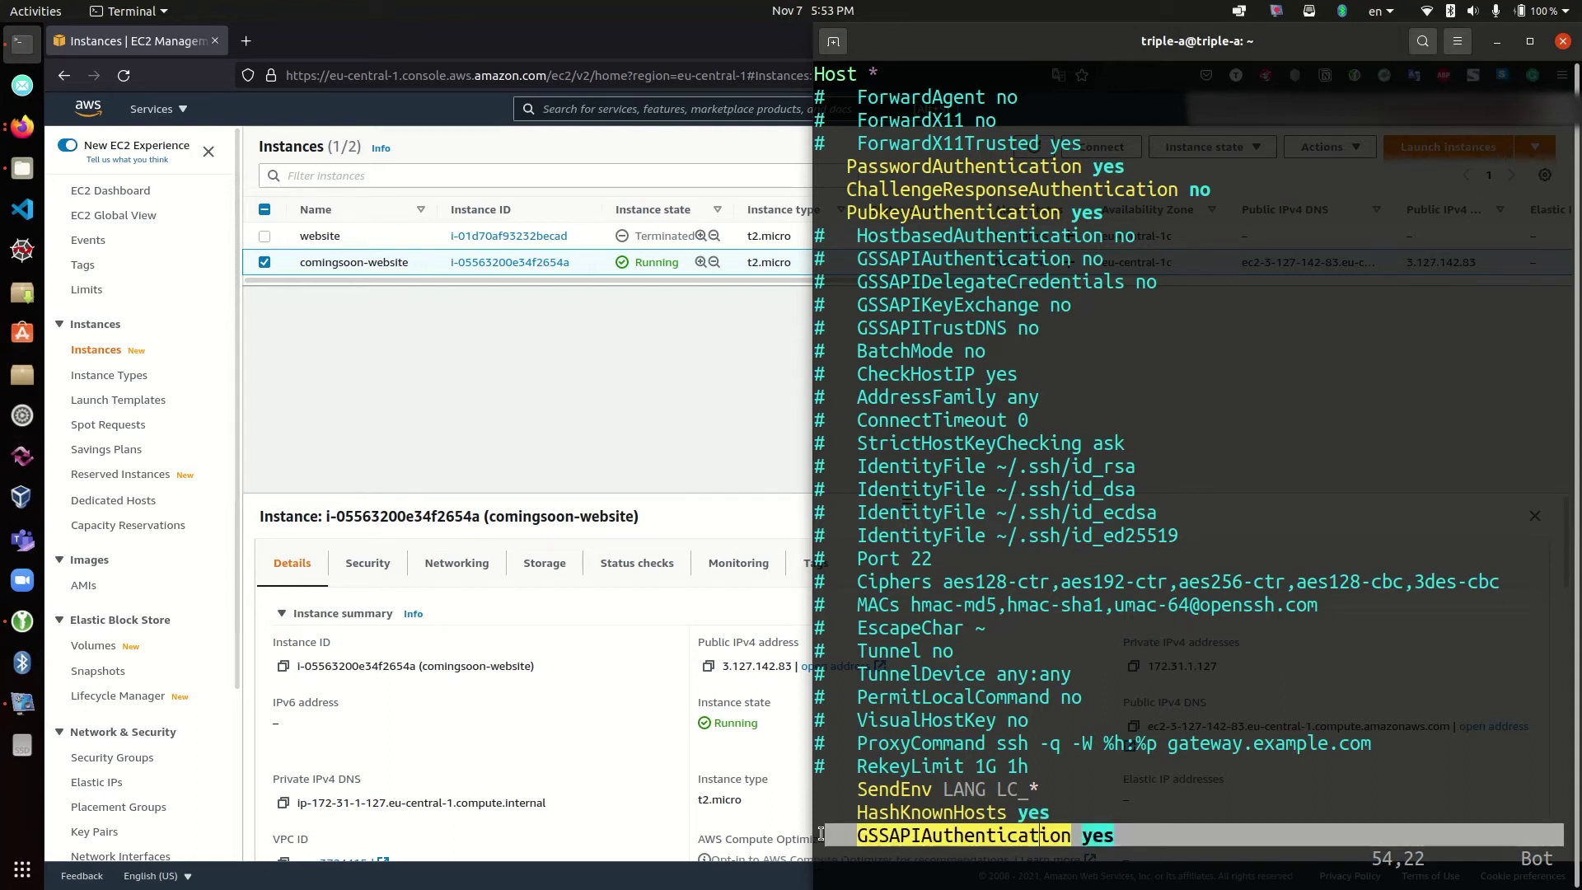
{"action": "left_click", "coordinate": [1169, 818]}
Write the SSH configuration file and force-quit vim with :wq!
{"action": "type", "text": ":wq"}
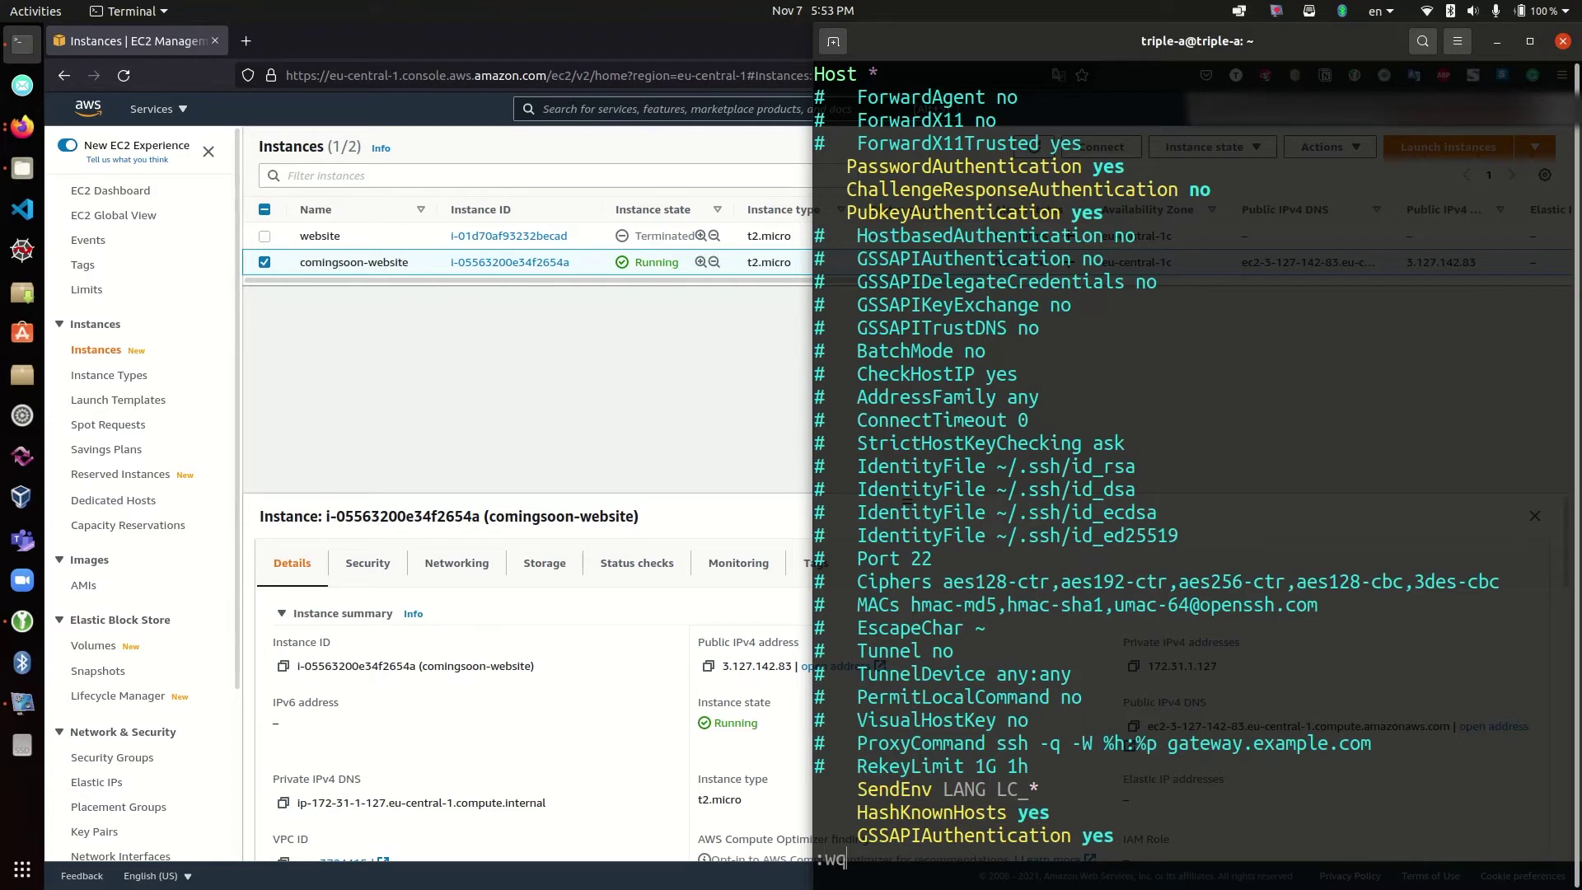
{"action": "type", "text": "!"}
{"action": "key", "text": "Return"}
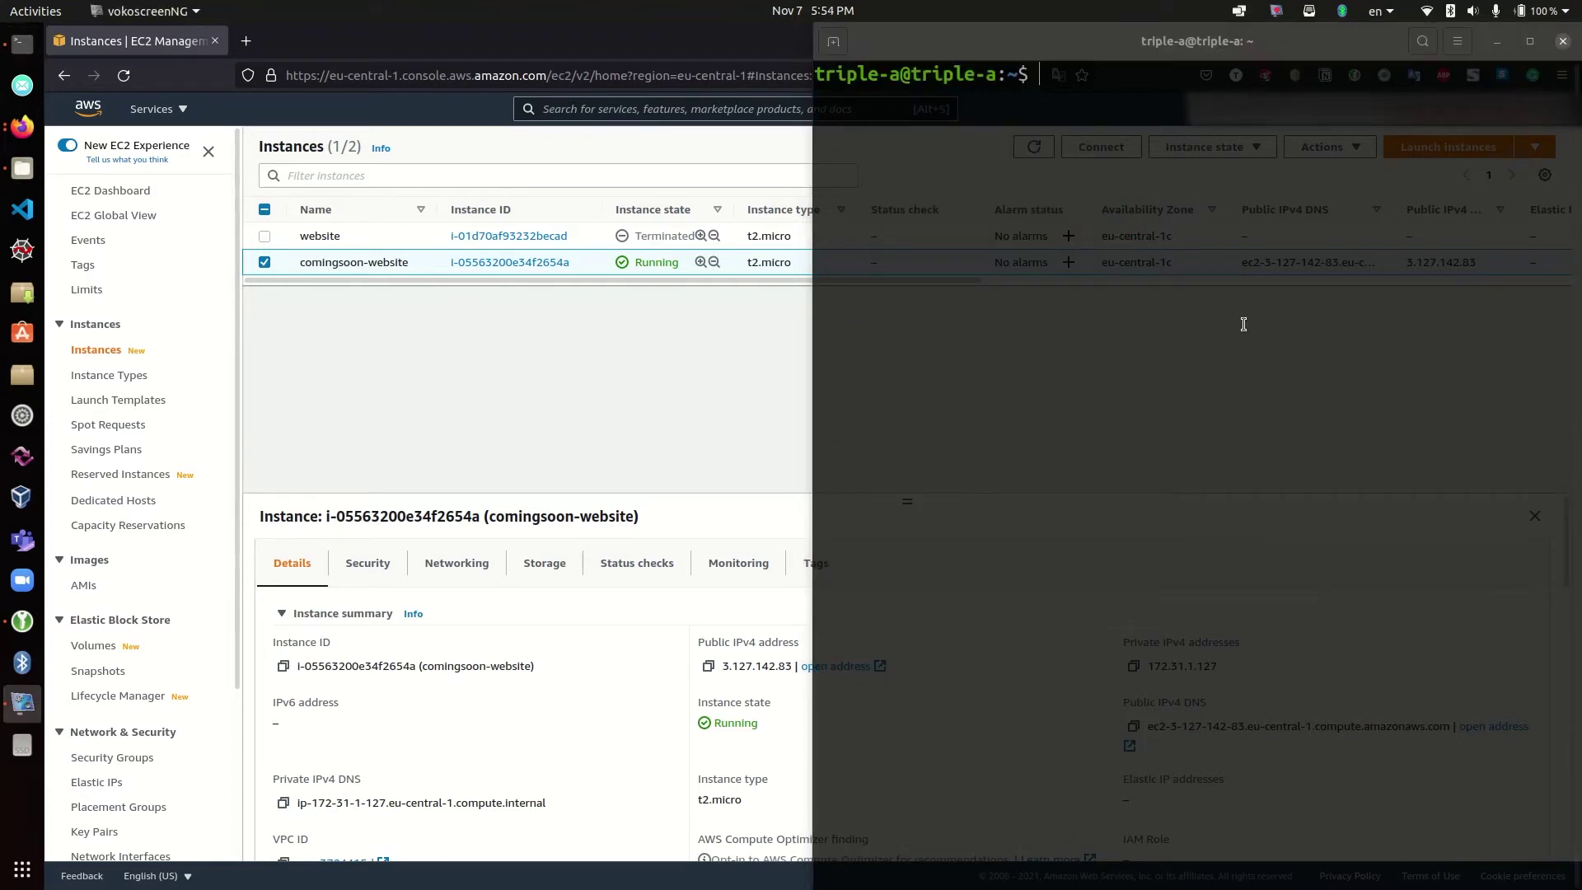
Restart the SSH service with systemctl restart ssh and clear the terminal output
{"action": "left_click", "coordinate": [1167, 286]}
{"action": "type", "text": "systemc"}
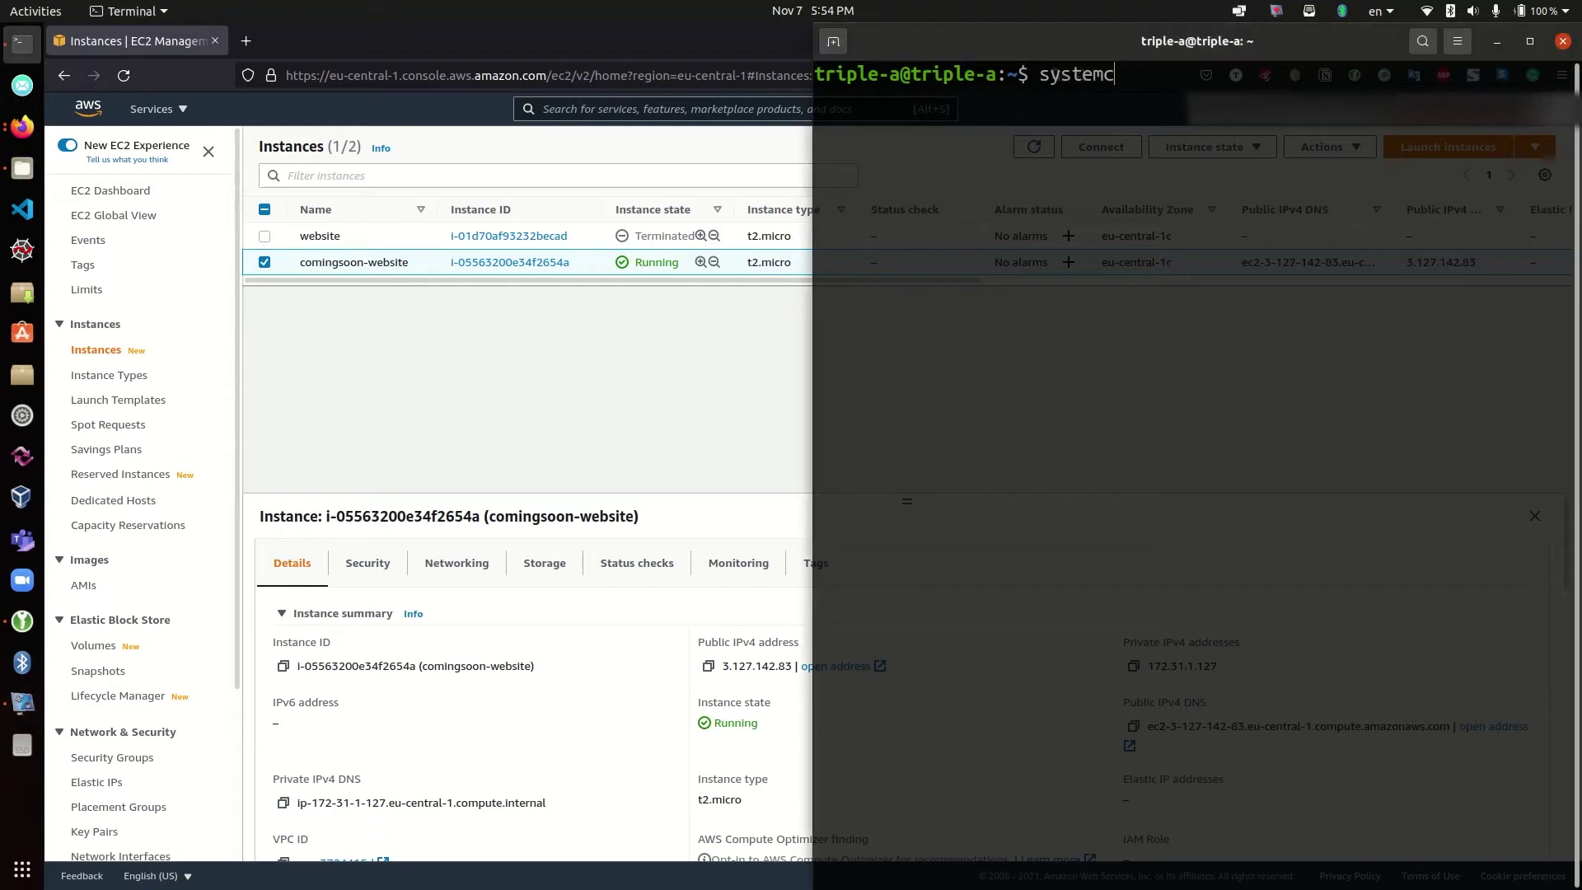
{"action": "type", "text": "tl restart ssh"}
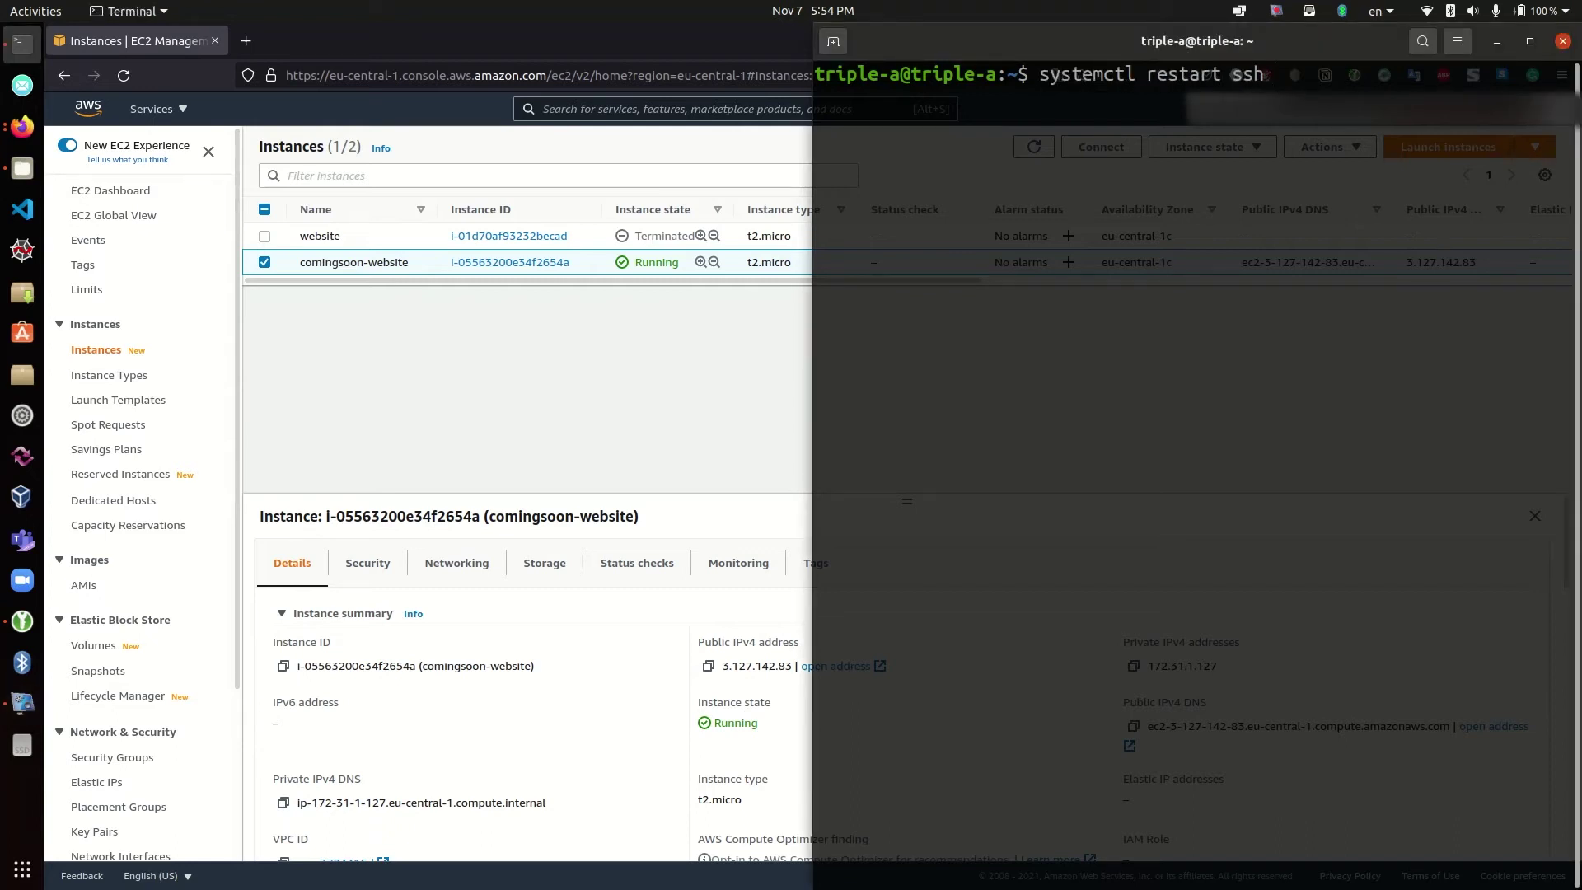
{"action": "key", "text": "Return"}
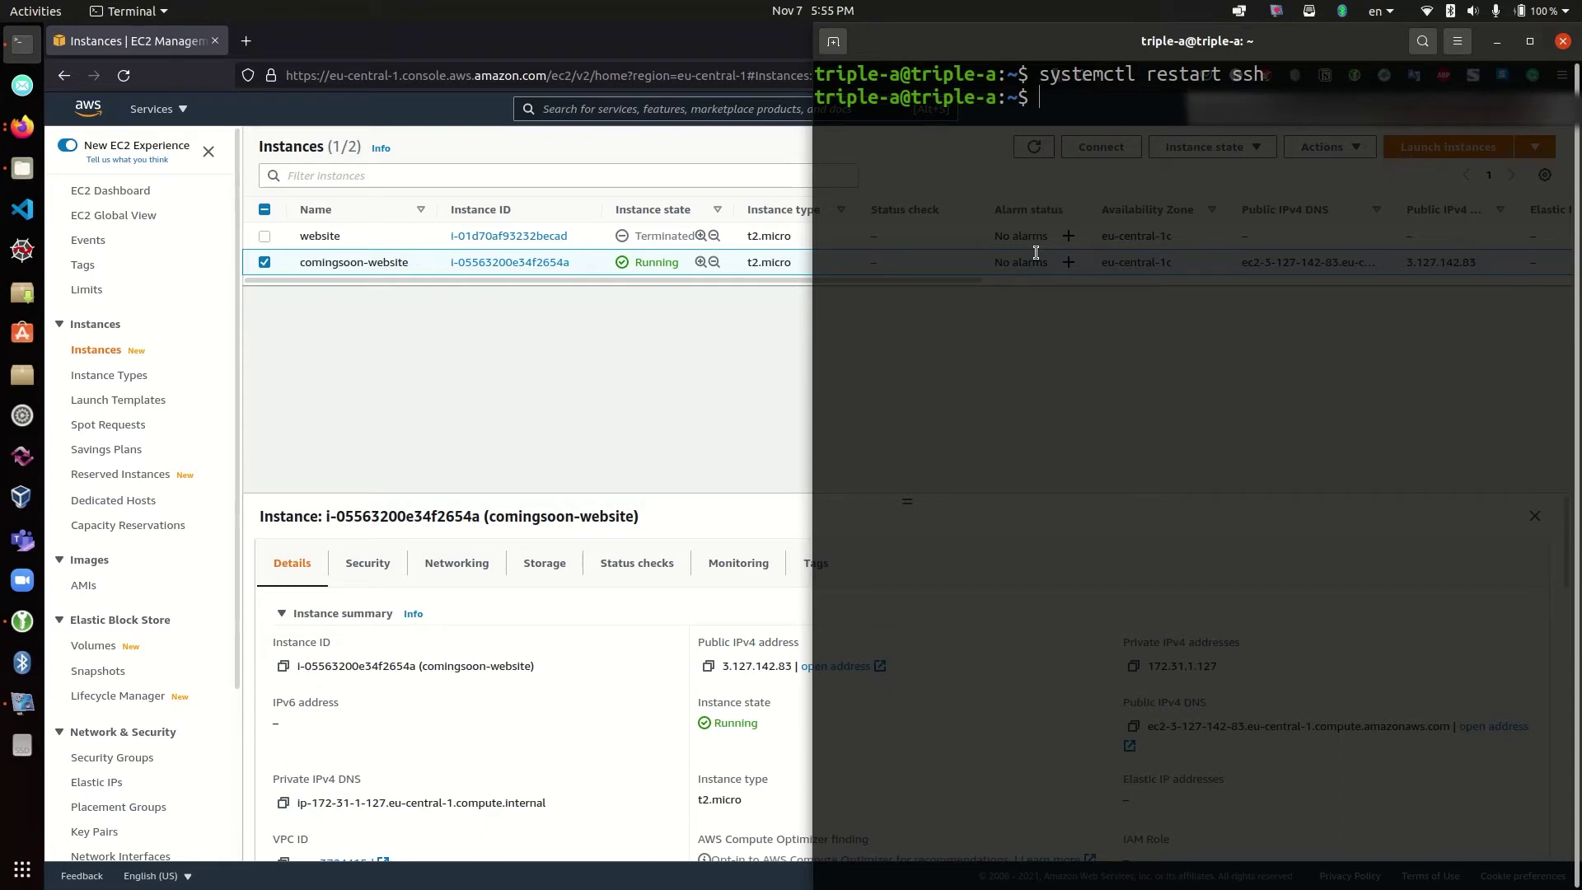
{"action": "type", "text": "clear"}
{"action": "key", "text": "Return"}
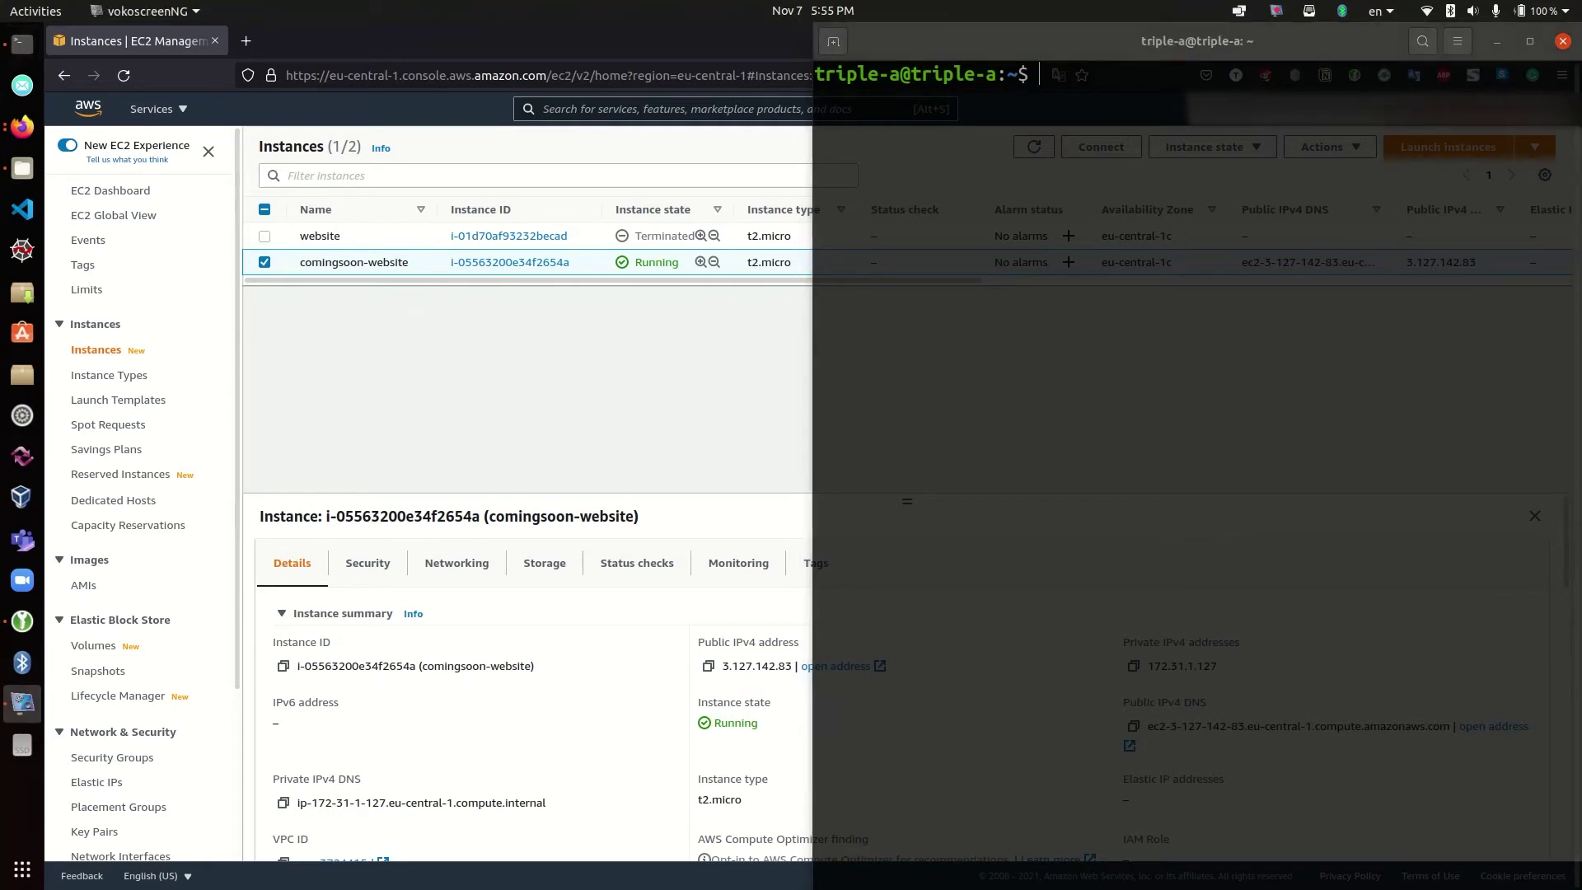
List the home directory's files to locate the ssh.pem key file, and clear the screen
{"action": "type", "text": "ls"}
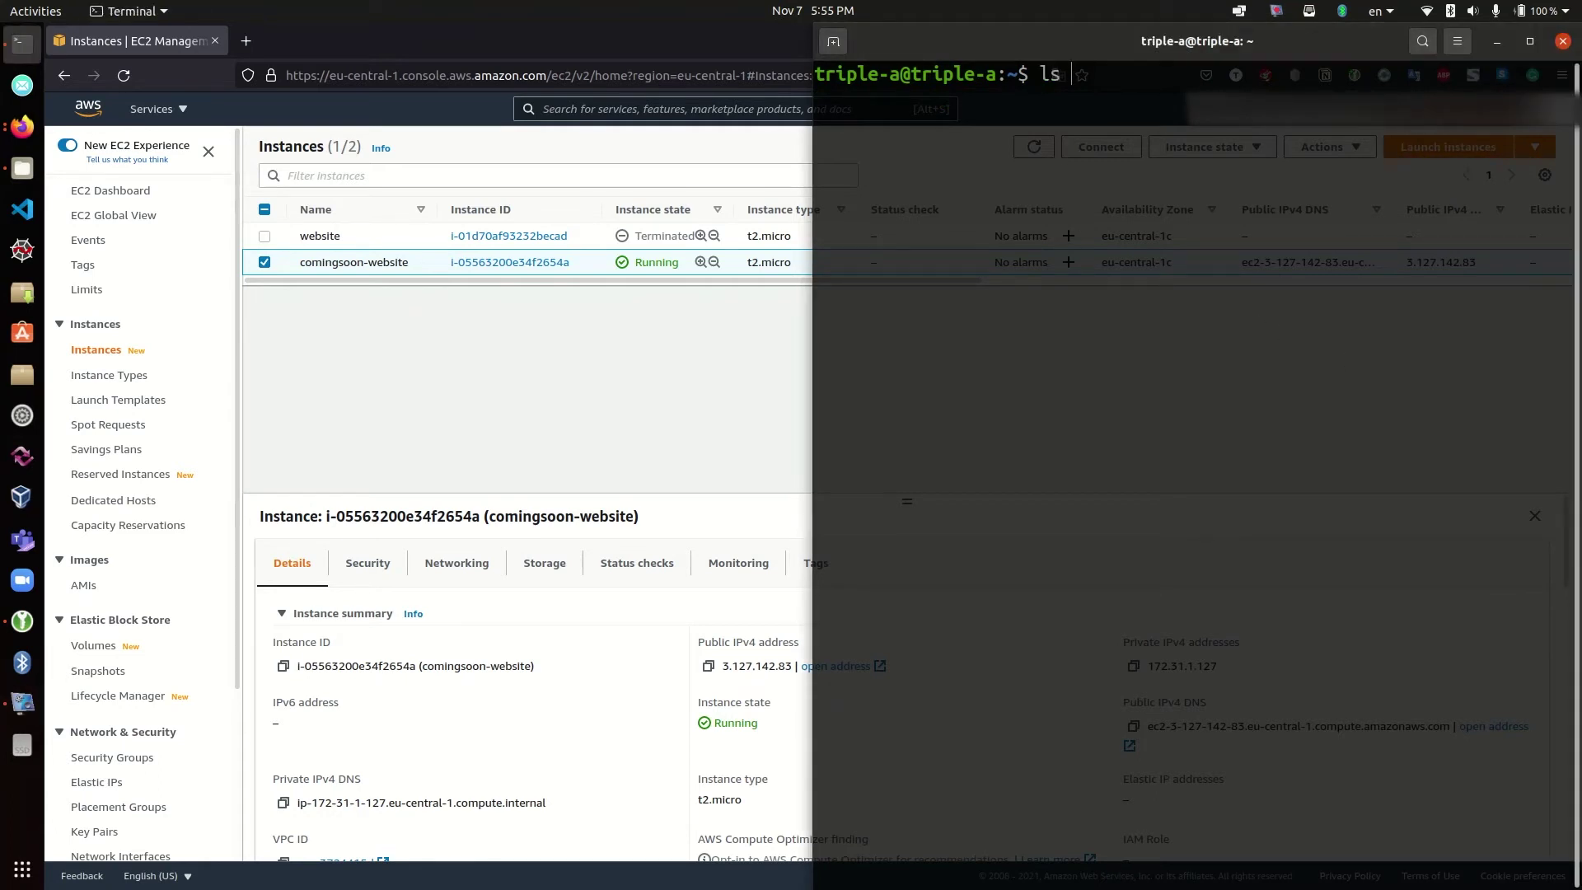
{"action": "key", "text": "Return"}
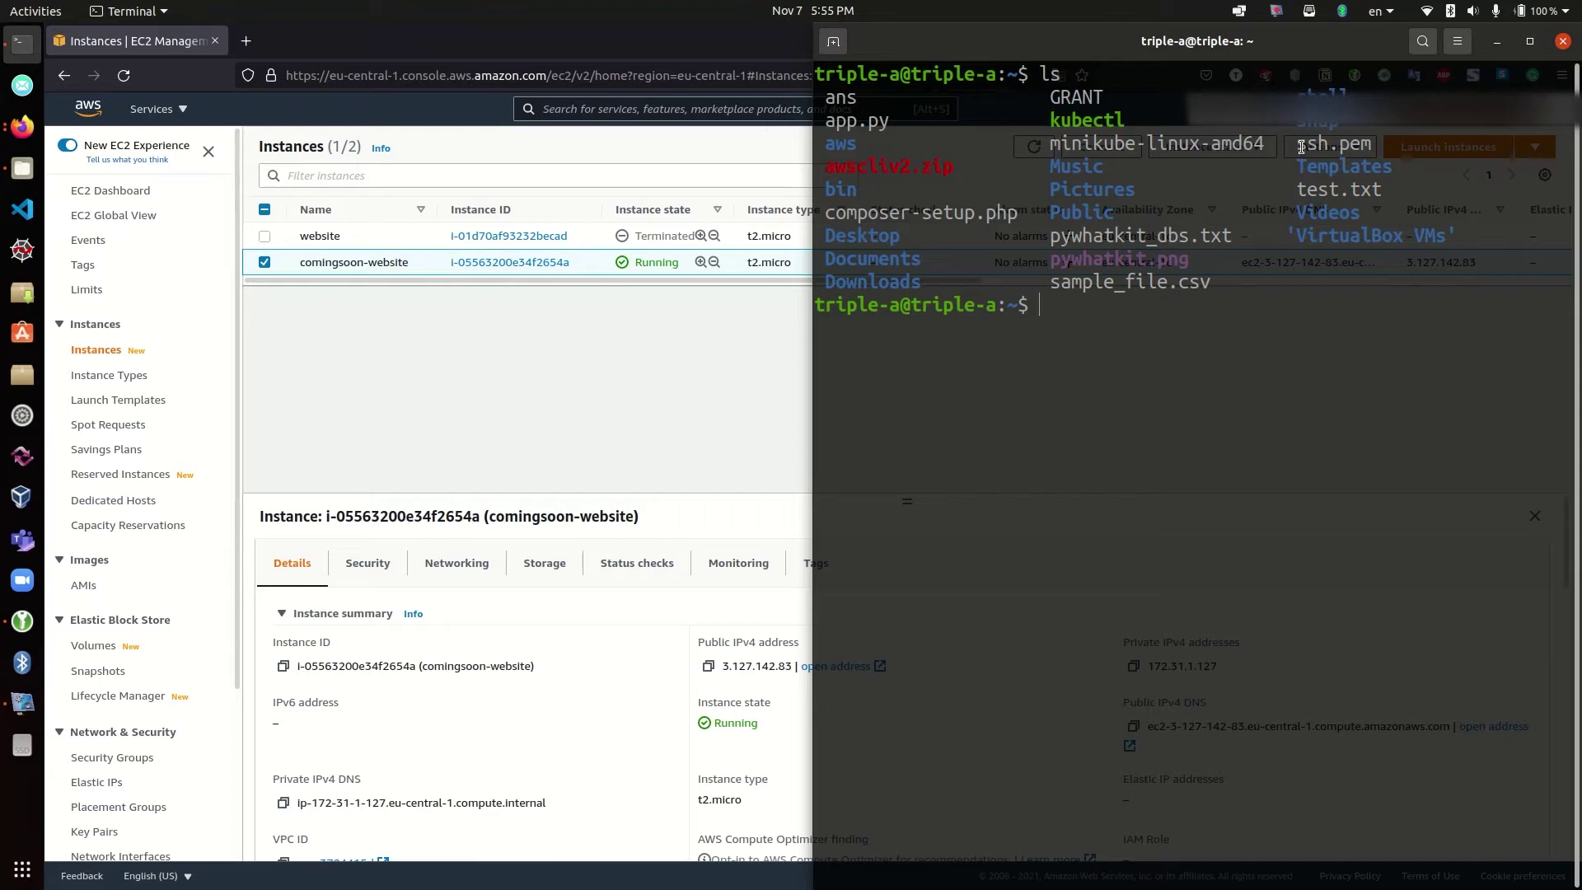
{"action": "mouse_move", "coordinate": [1301, 147]}
{"action": "left_mouse_down"}
{"action": "mouse_move", "coordinate": [1374, 146]}
{"action": "mouse_move", "coordinate": [1296, 147]}
{"action": "left_mouse_up"}
{"action": "left_click", "coordinate": [1371, 147]}
{"action": "left_click", "coordinate": [1122, 292]}
{"action": "key", "text": "ctrl+l"}
Compose ssh -i ec2-user@ in the terminal and append the comingsoon-website instance's public IPv4 address, copied from the EC2 console in Firefox
{"action": "type", "text": "ssh -"}
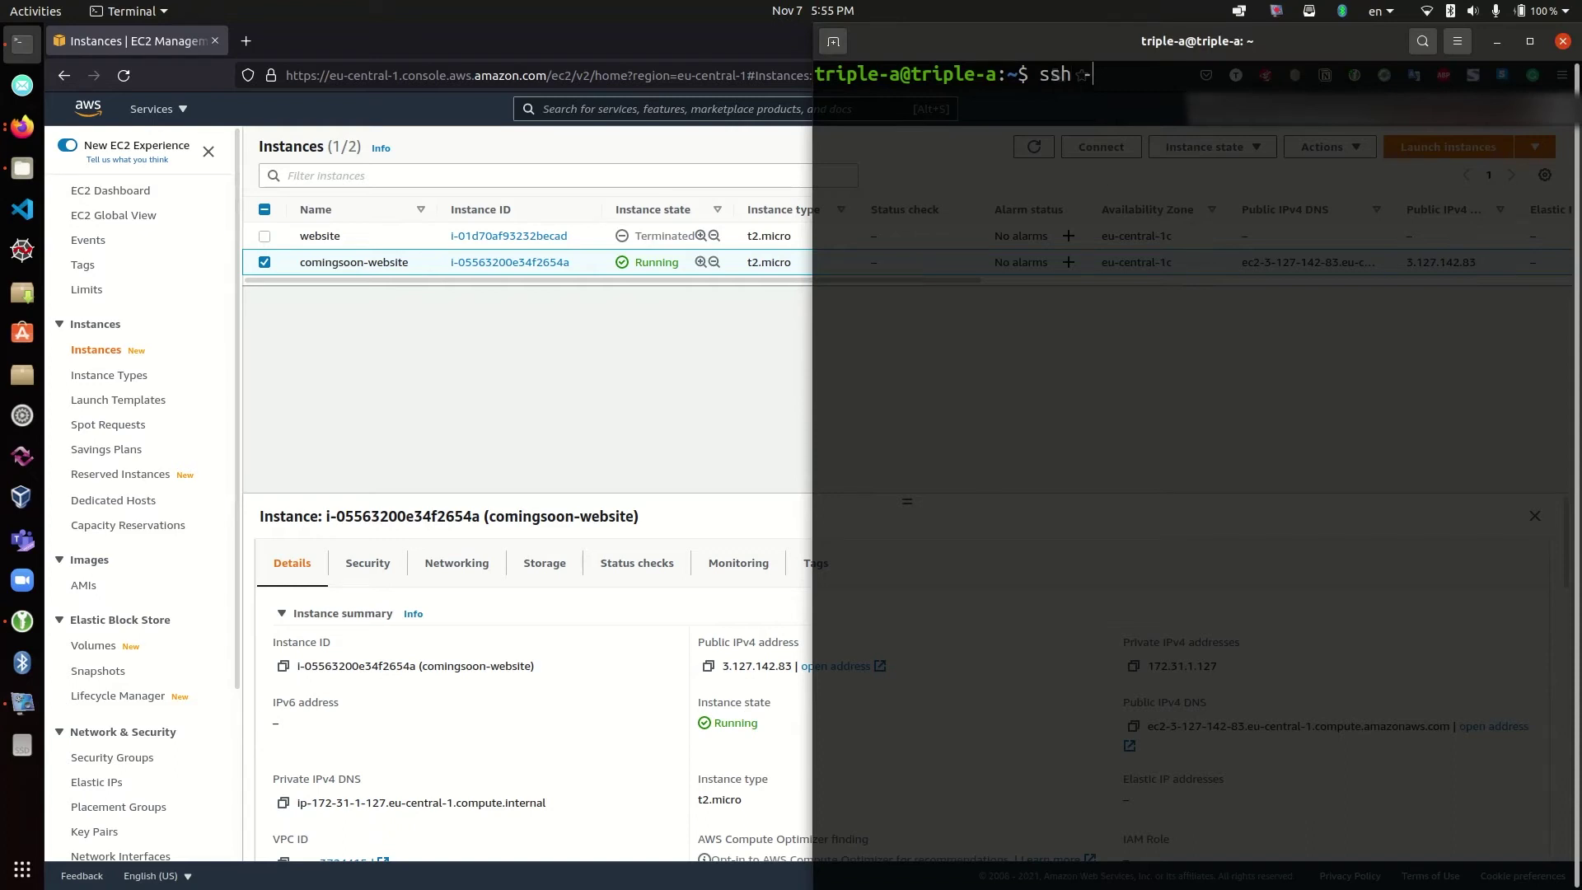
{"action": "type", "text": "i ec2-user"}
{"action": "left_click", "coordinate": [699, 641]}
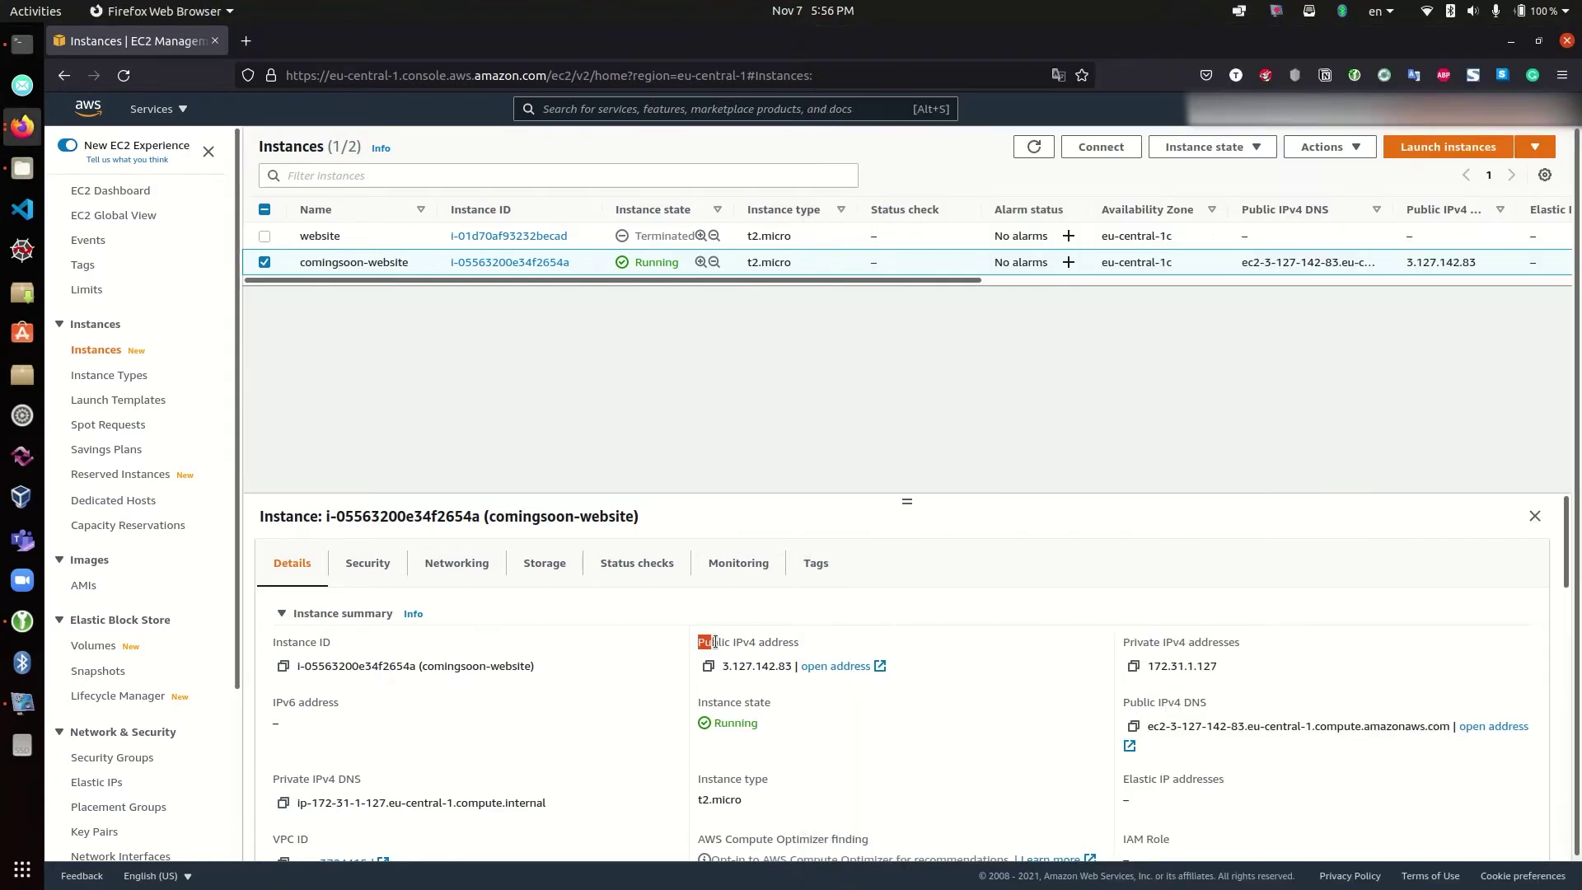
{"action": "left_click_drag", "start_coordinate": [699, 642], "coordinate": [801, 645]}
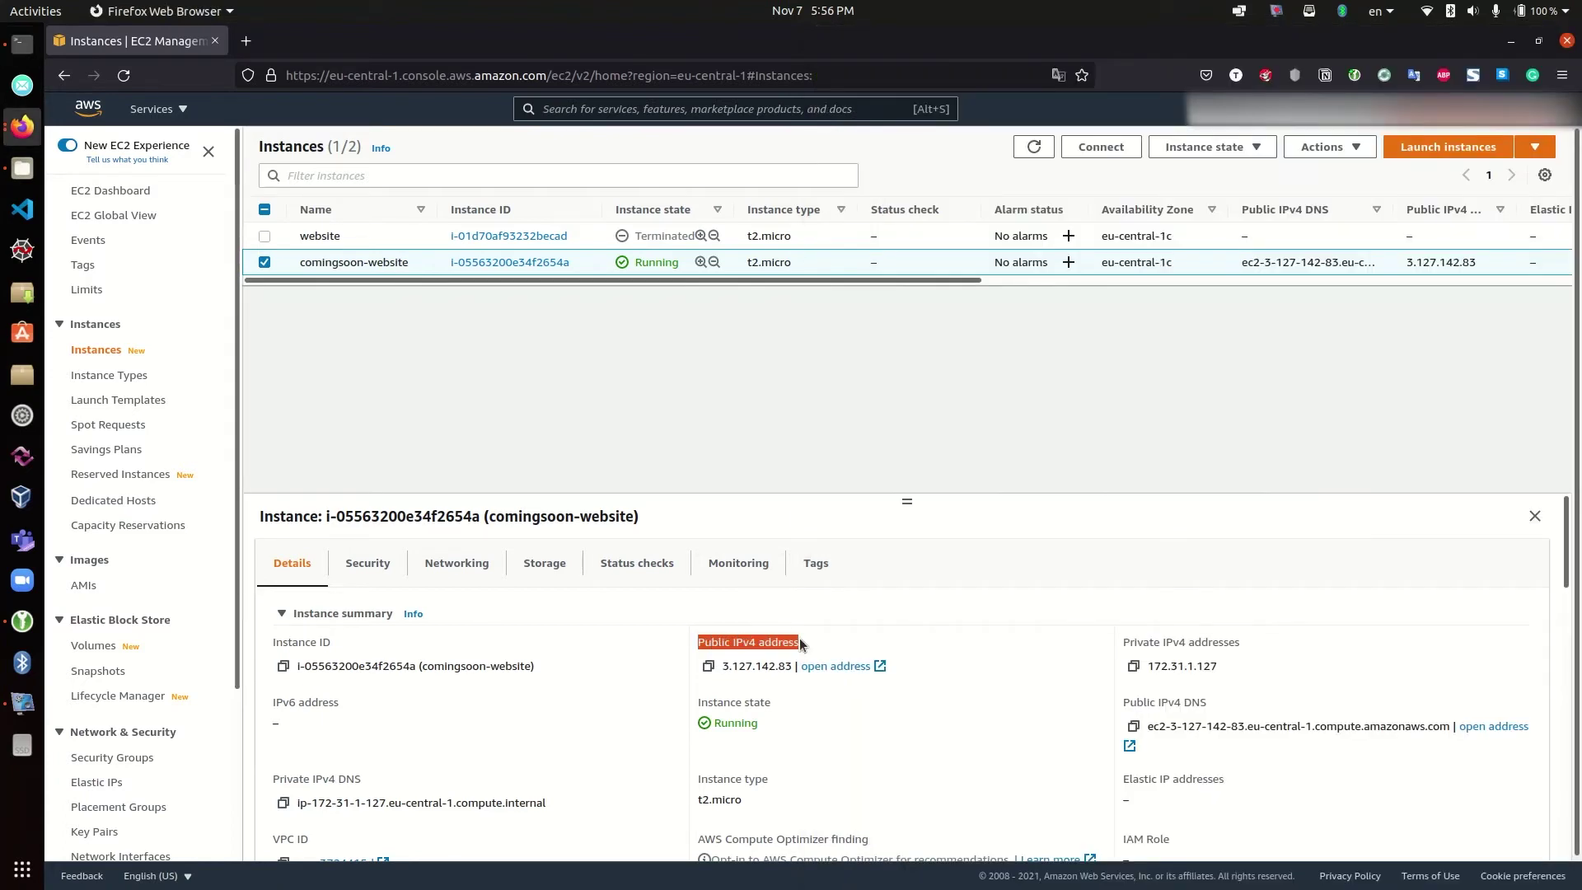
{"action": "left_click", "coordinate": [708, 665]}
{"action": "key", "text": "alt+Tab"}
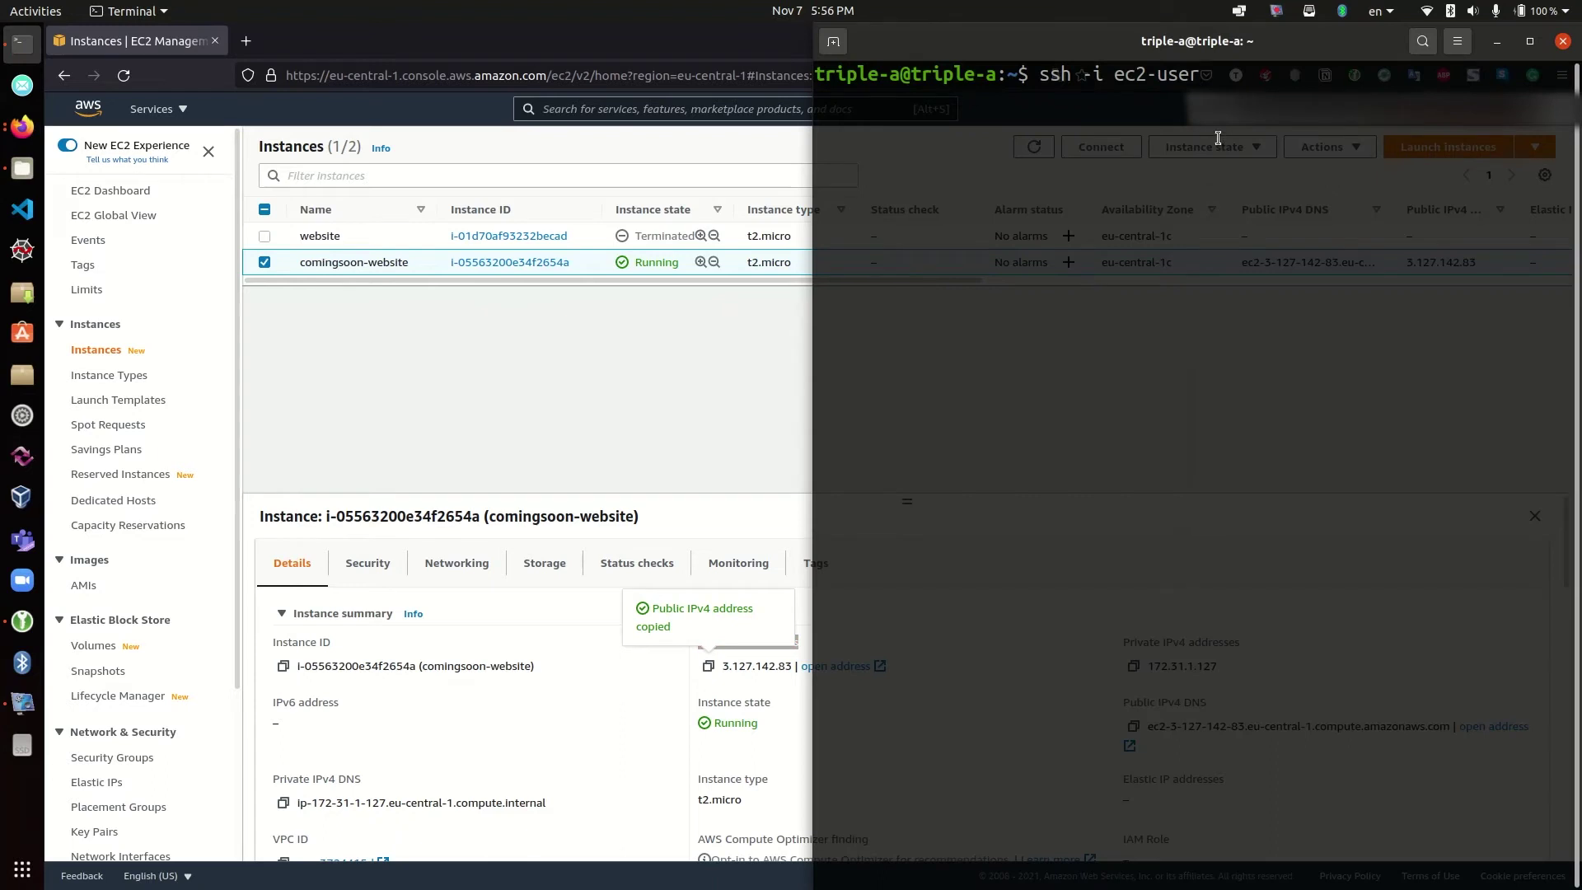
{"action": "type", "text": "@"}
{"action": "key", "text": "ctrl+shift+v"}
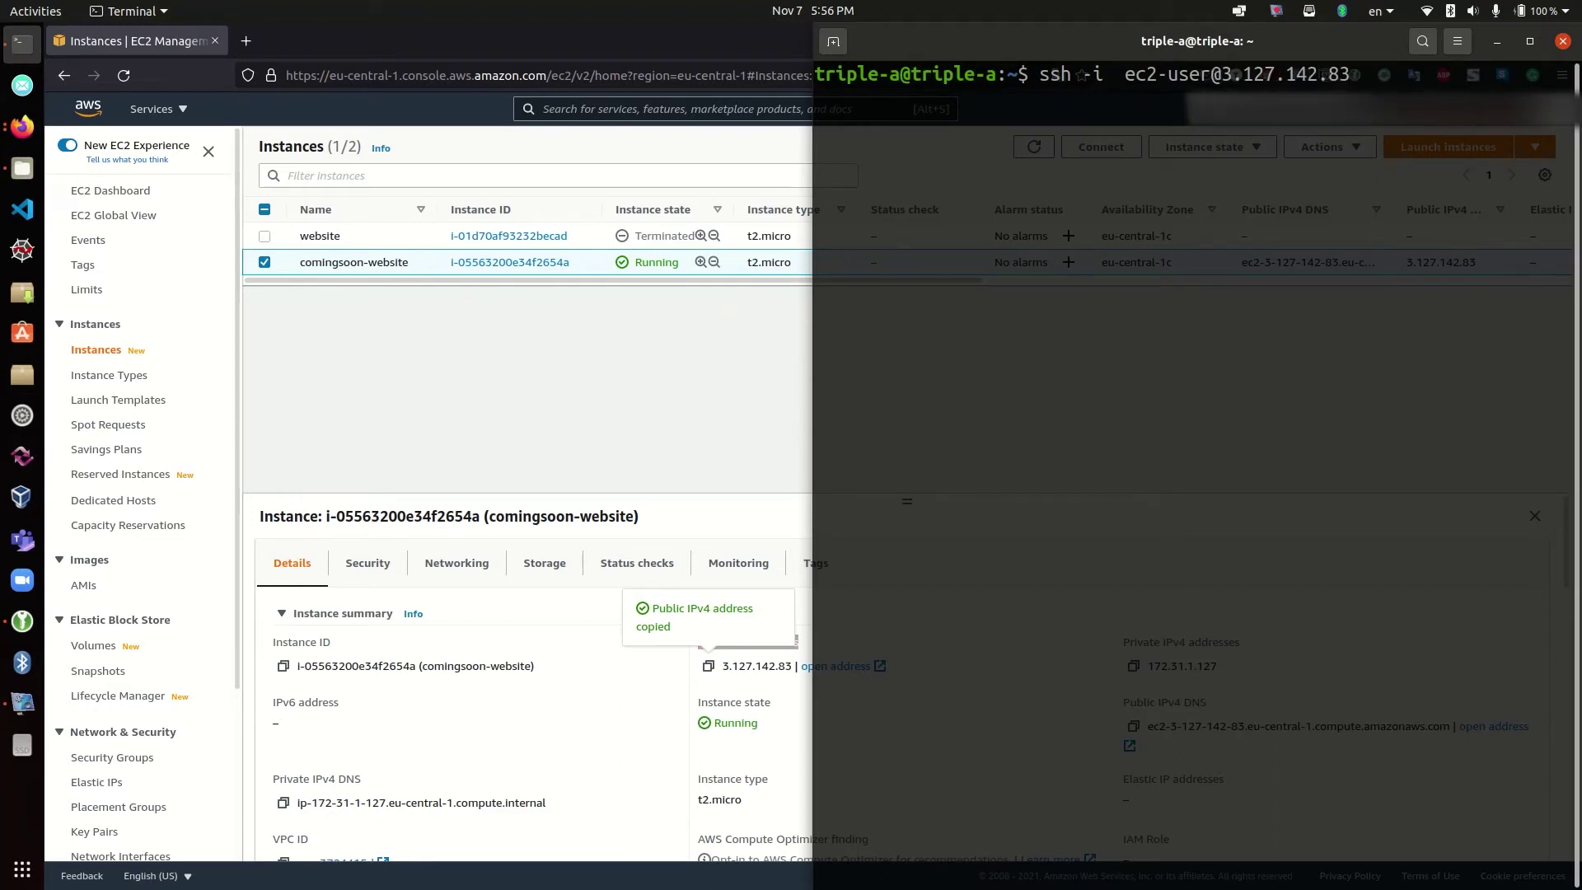
Add ssh.pem as the identity file, connect to the instance as ec2-user, accept the host key with yes, and clear the screen
{"action": "type", "text": "ssh.pem"}
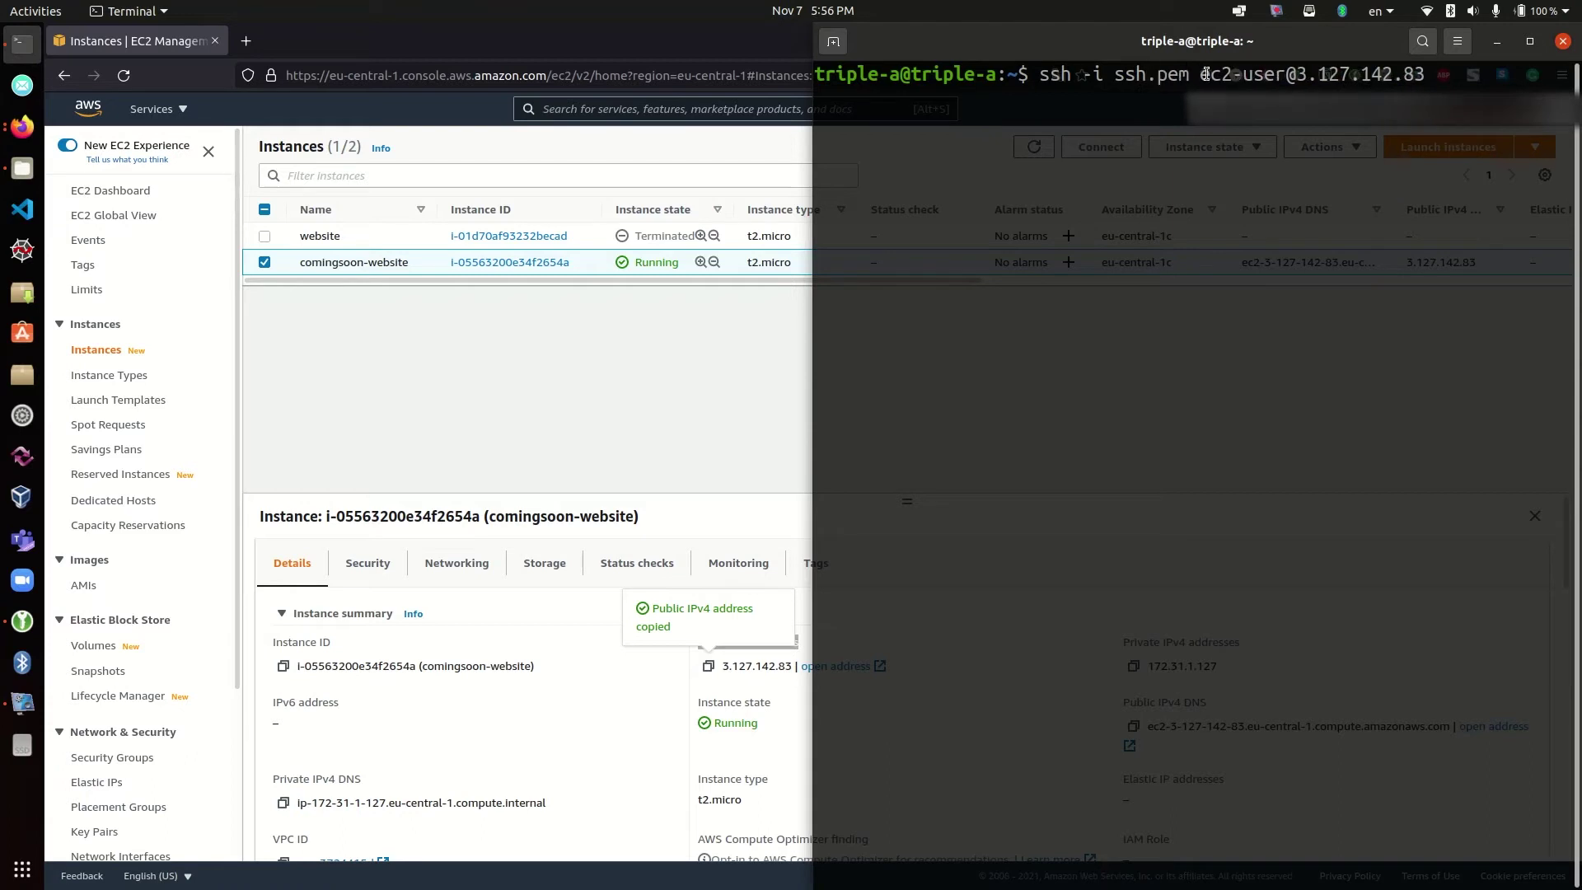
{"action": "left_click_drag", "start_coordinate": [1199, 75], "coordinate": [1438, 84]}
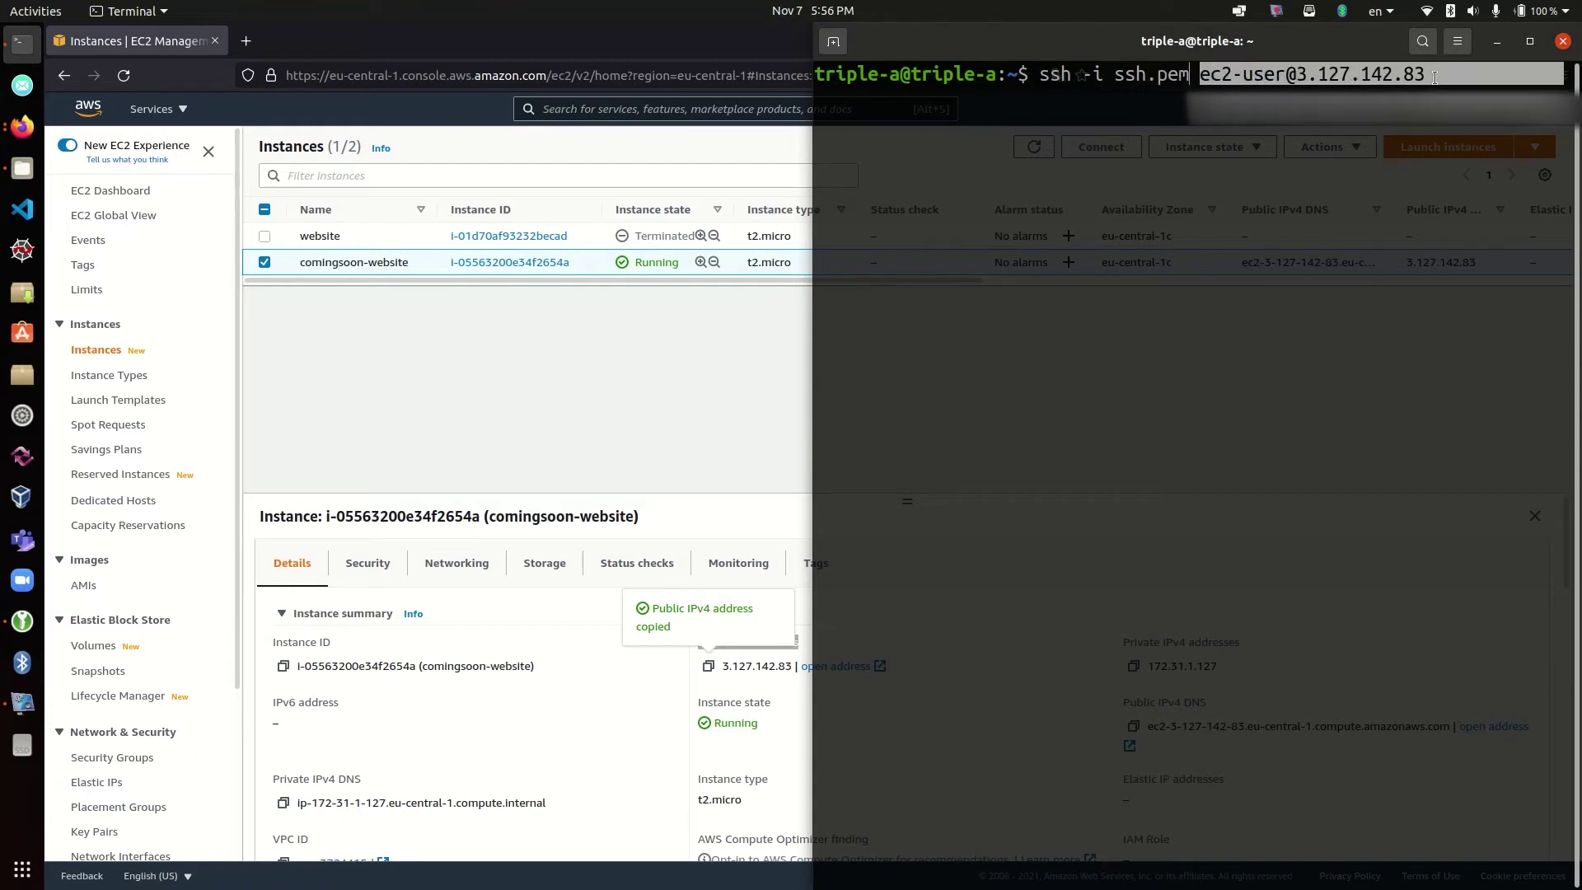
{"action": "key", "text": "Return"}
{"action": "type", "text": "yes"}
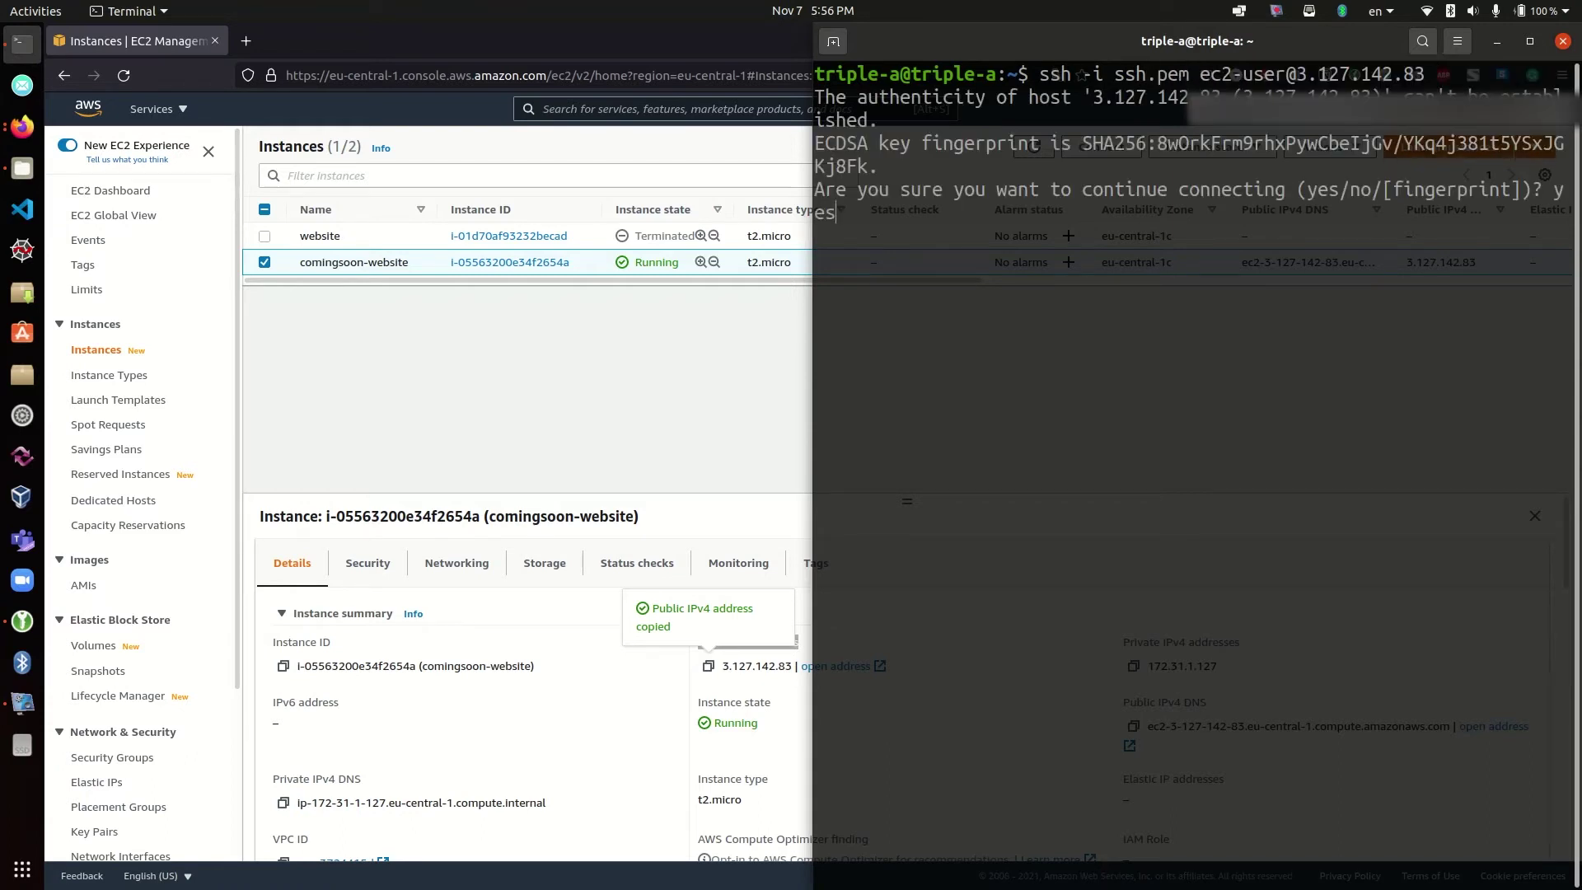
{"action": "key", "text": "Return"}
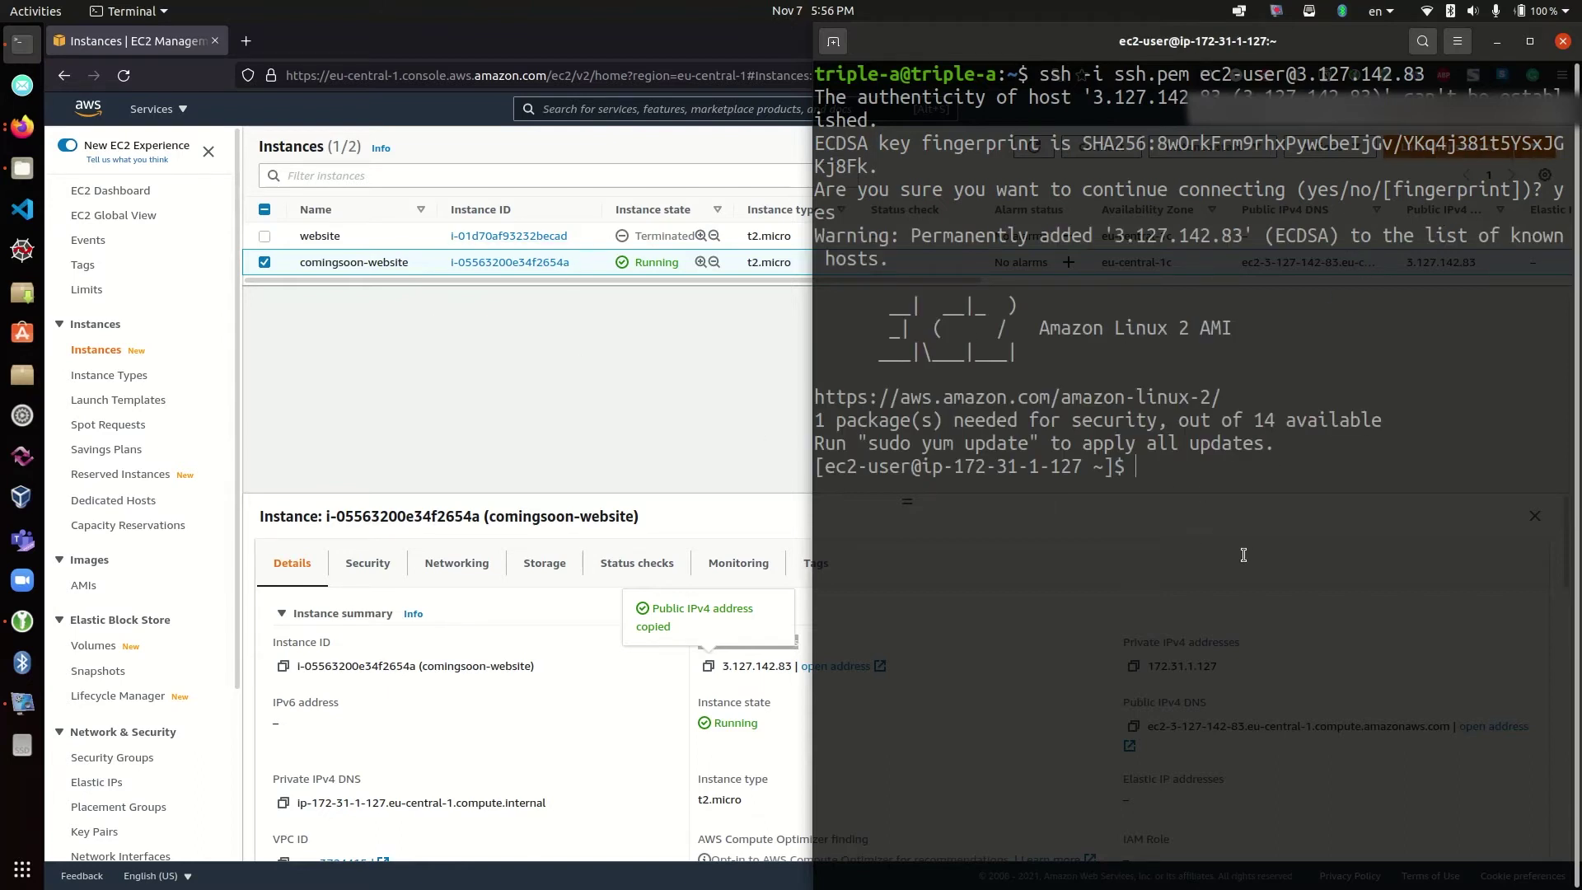
{"action": "key", "text": "ctrl+l"}
Switch to the root user with sudo su and update the instance's packages with yum update -y
{"action": "left_click", "coordinate": [1145, 352]}
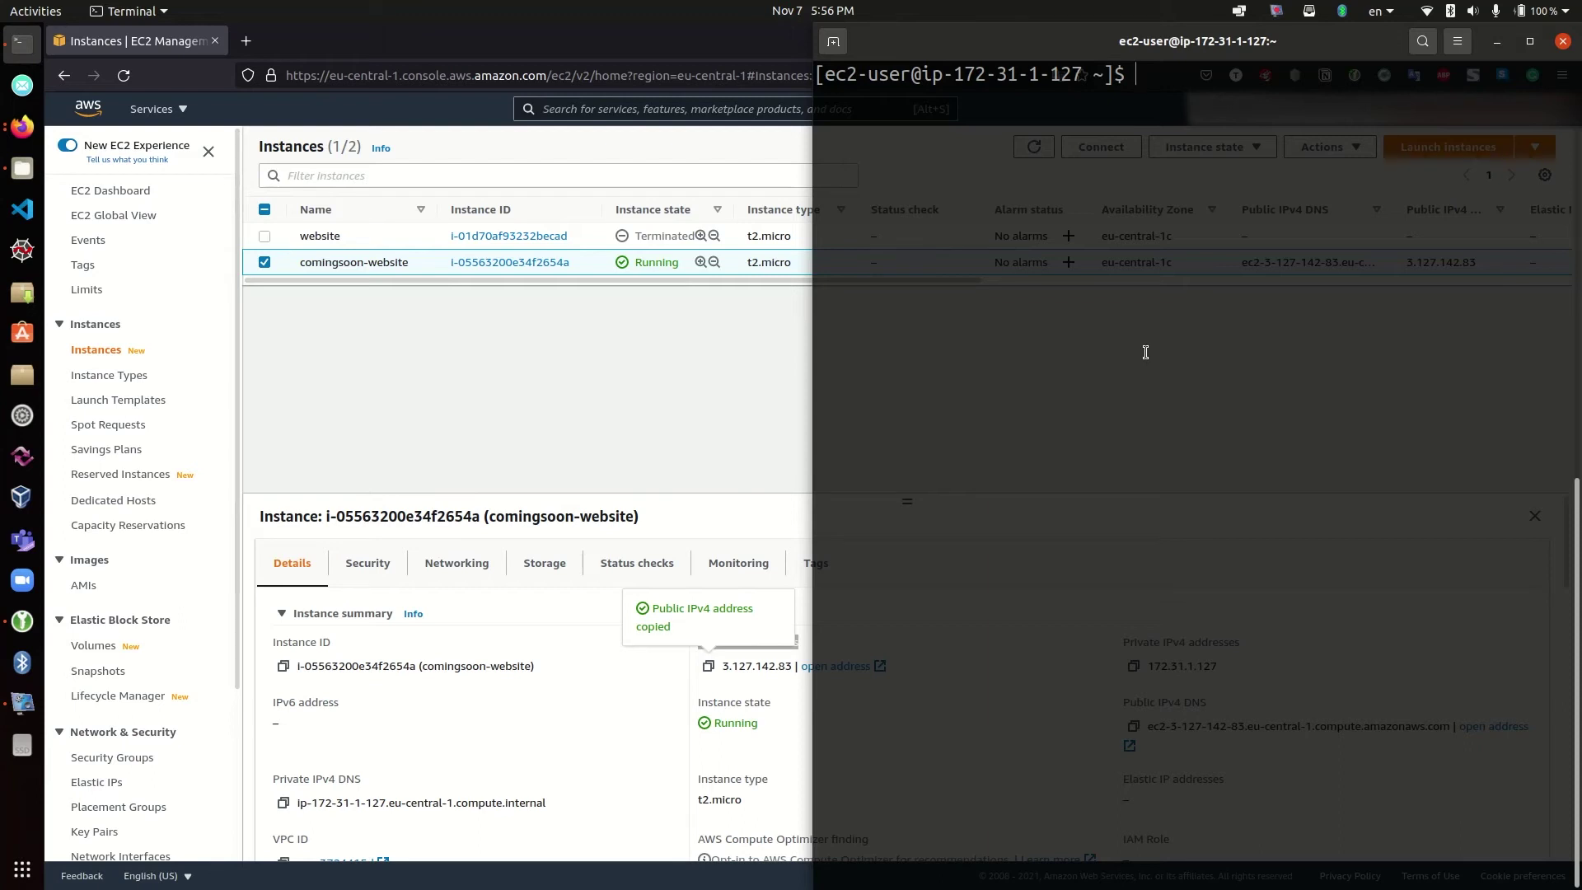
{"action": "type", "text": "sudo su"}
{"action": "key", "text": "Return"}
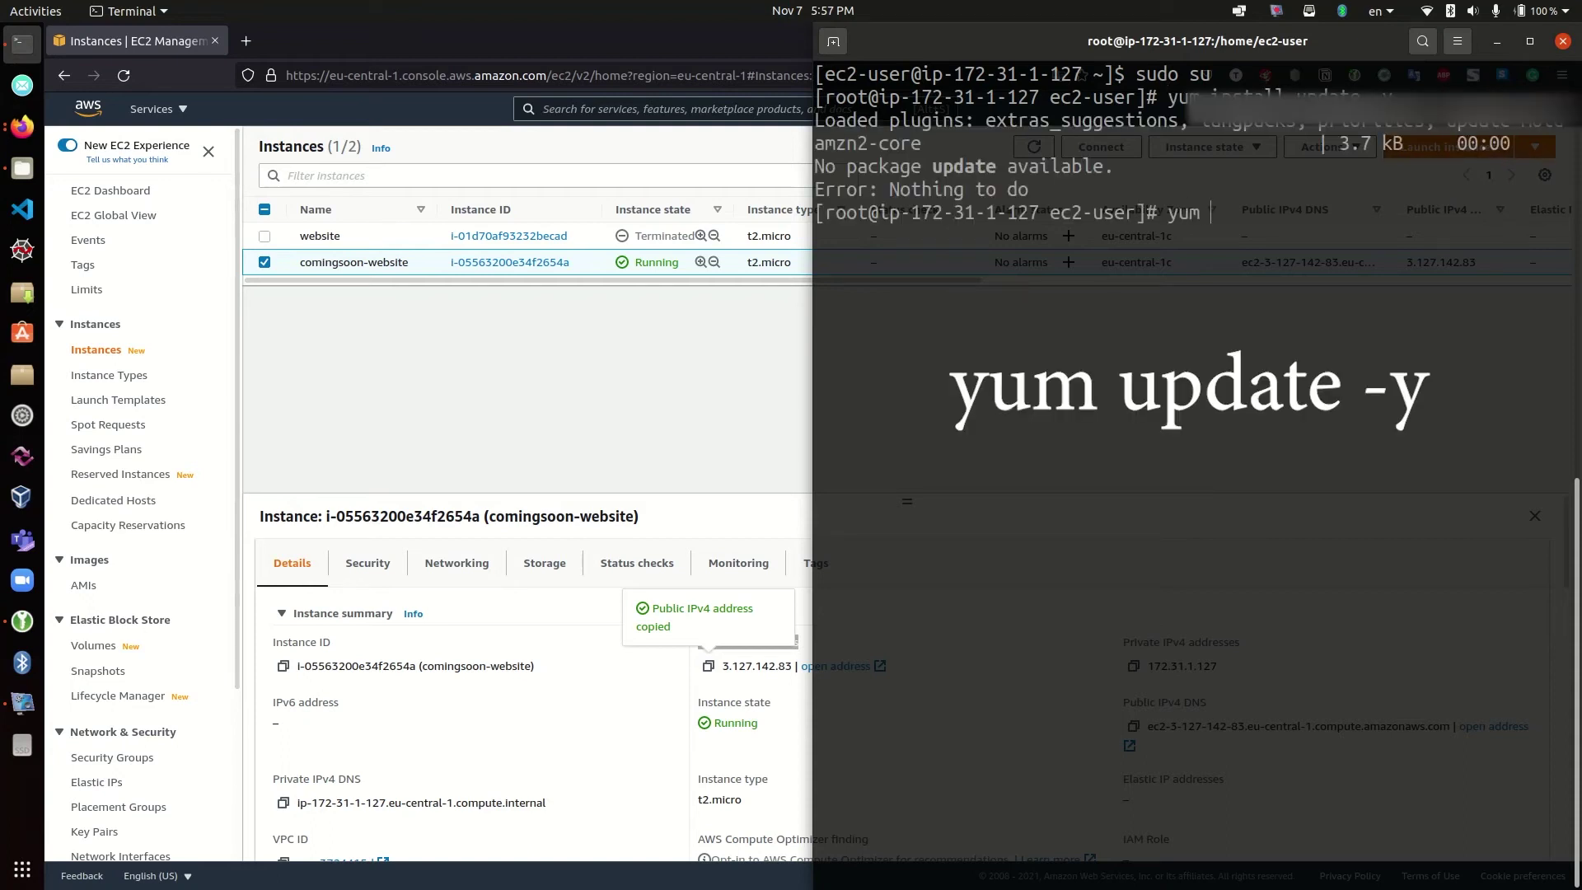
{"action": "type", "text": "update-"}
{"action": "key", "text": "BackSpace"}
{"action": "type", "text": "-y"}
{"action": "key", "text": "Return"}
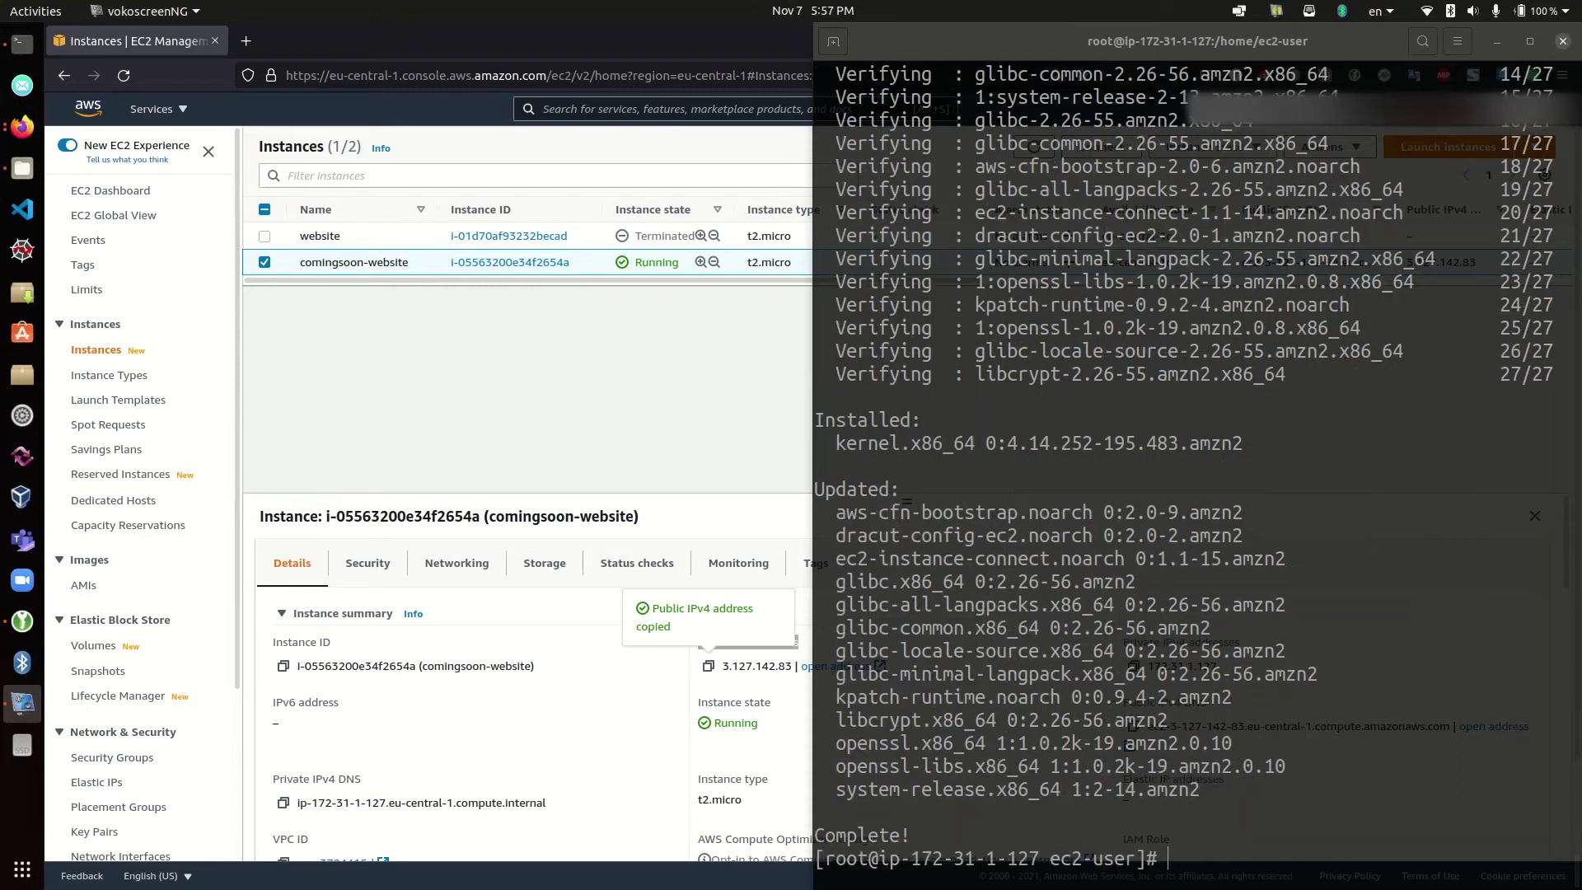
Install the Apache web server on the instance with yum install httpd -y
{"action": "left_click", "coordinate": [1341, 570]}
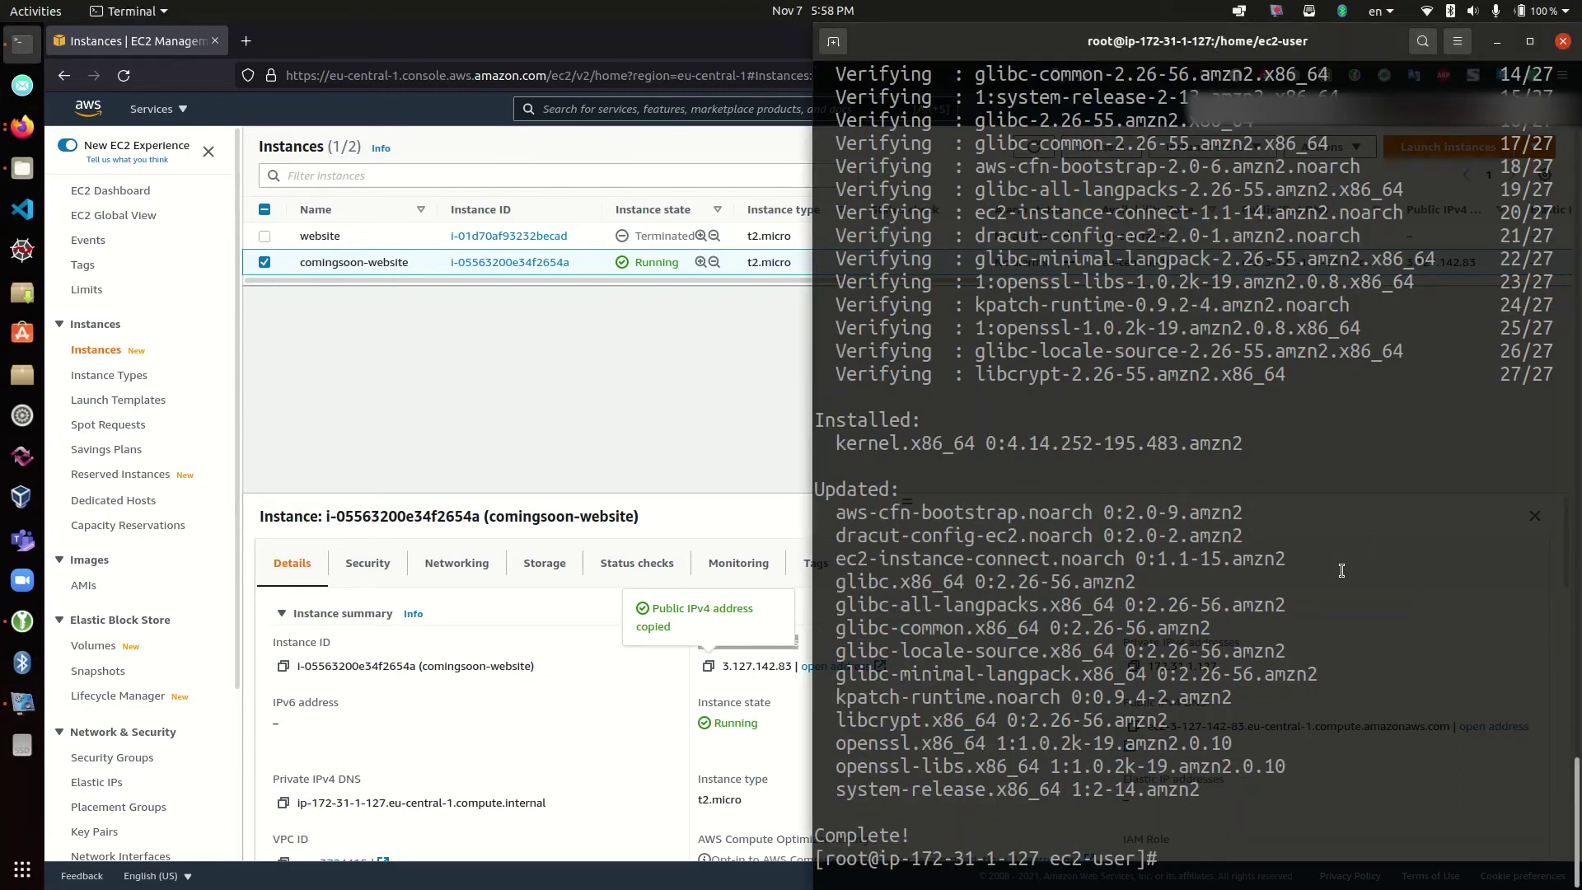
{"action": "type", "text": "yum "}
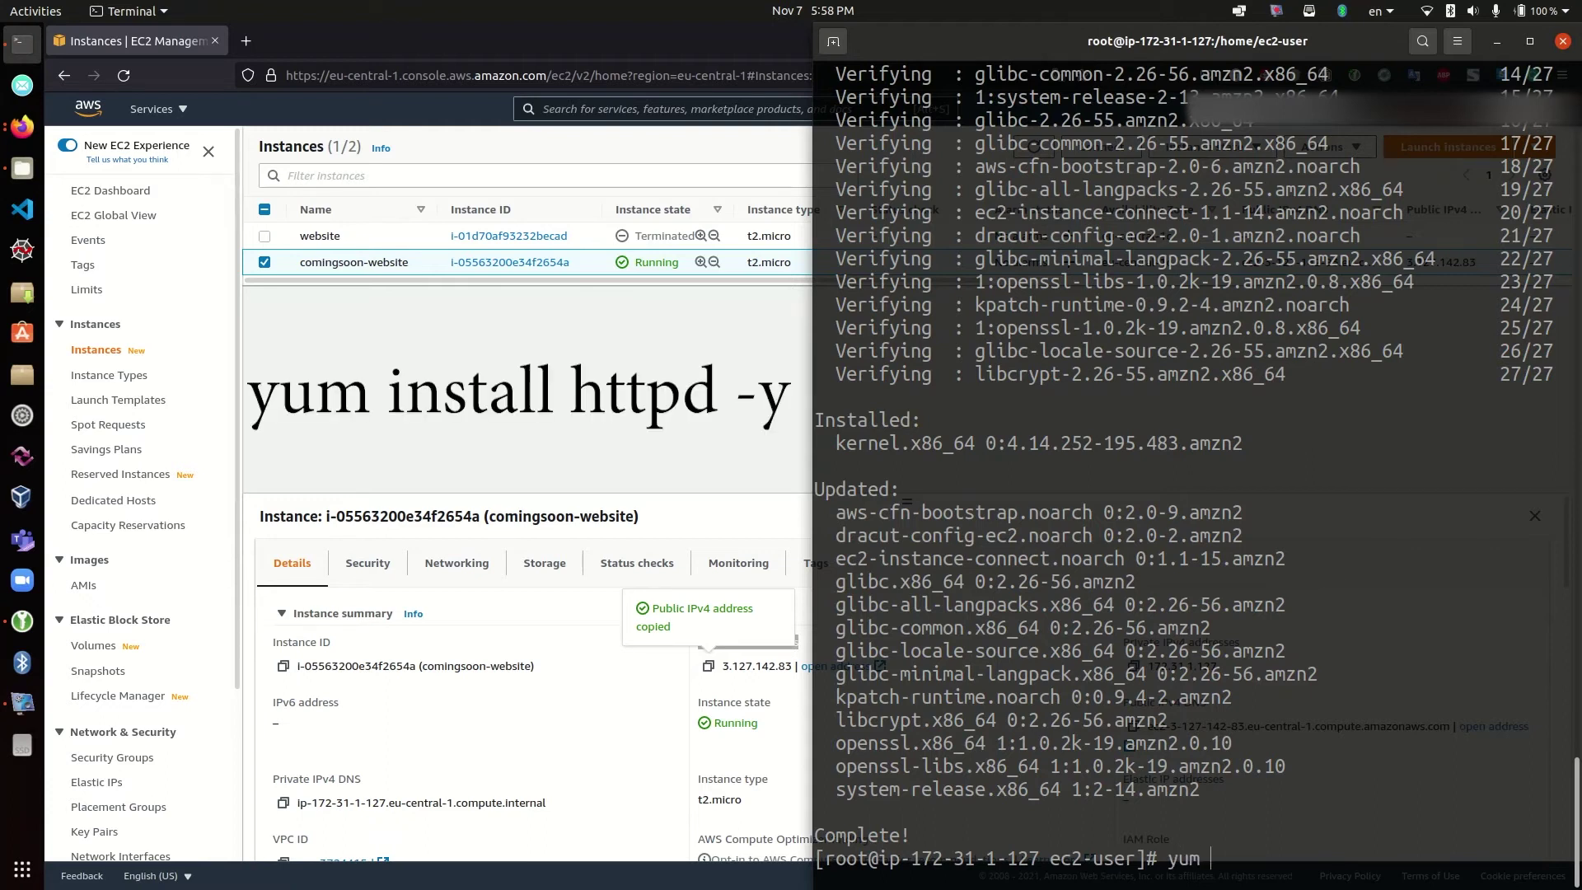
{"action": "type", "text": "install httpd -y"}
{"action": "key", "text": "Return"}
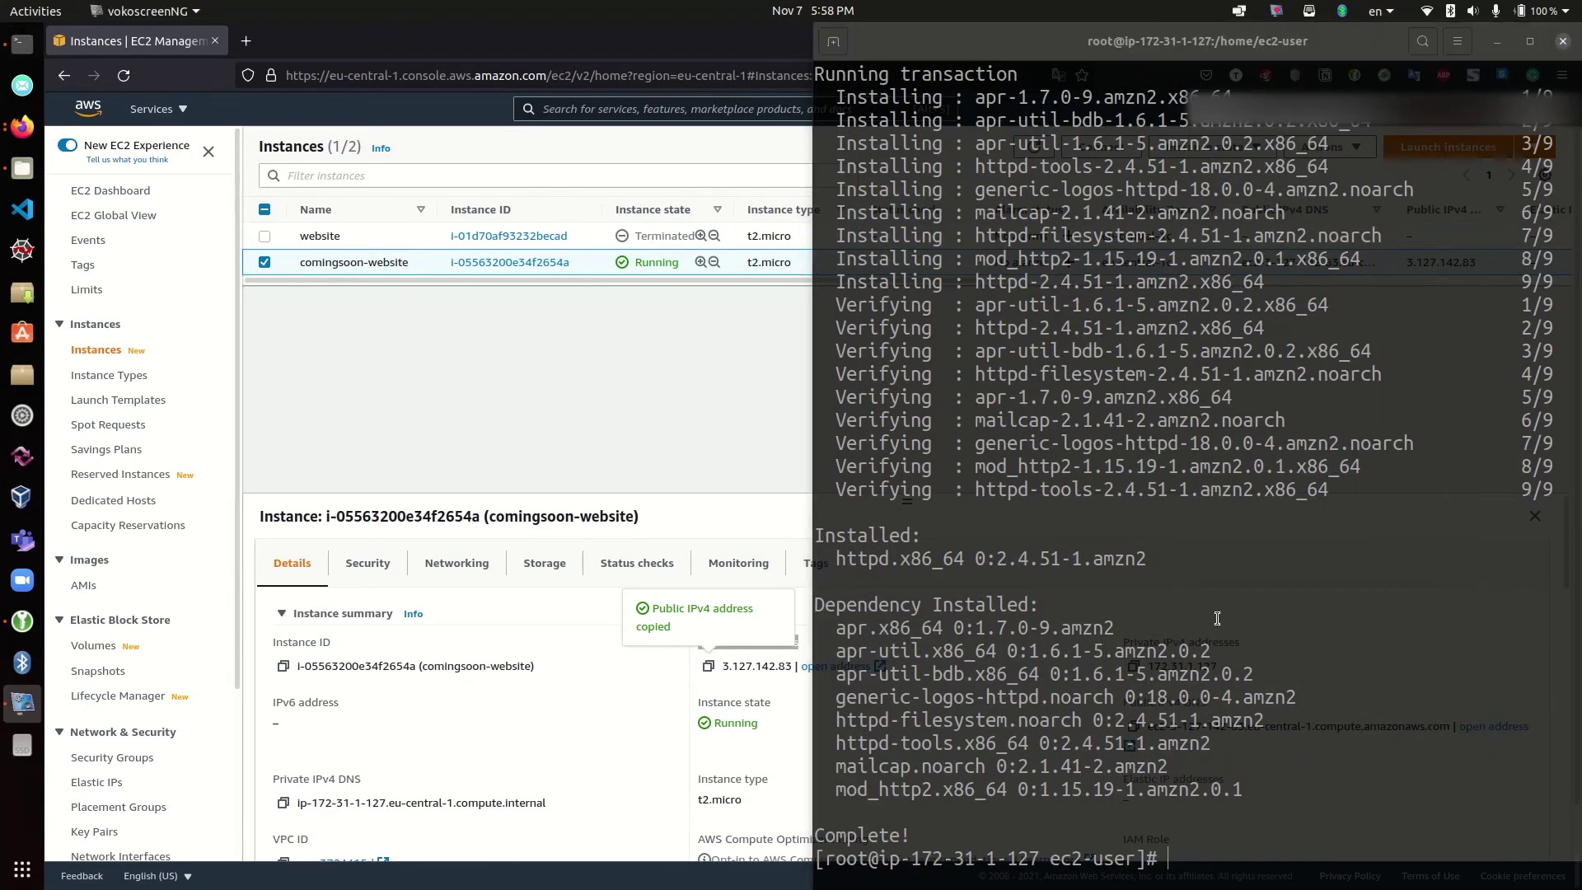
Check the Apache service's state with service httpd status
{"action": "type", "text": "se"}
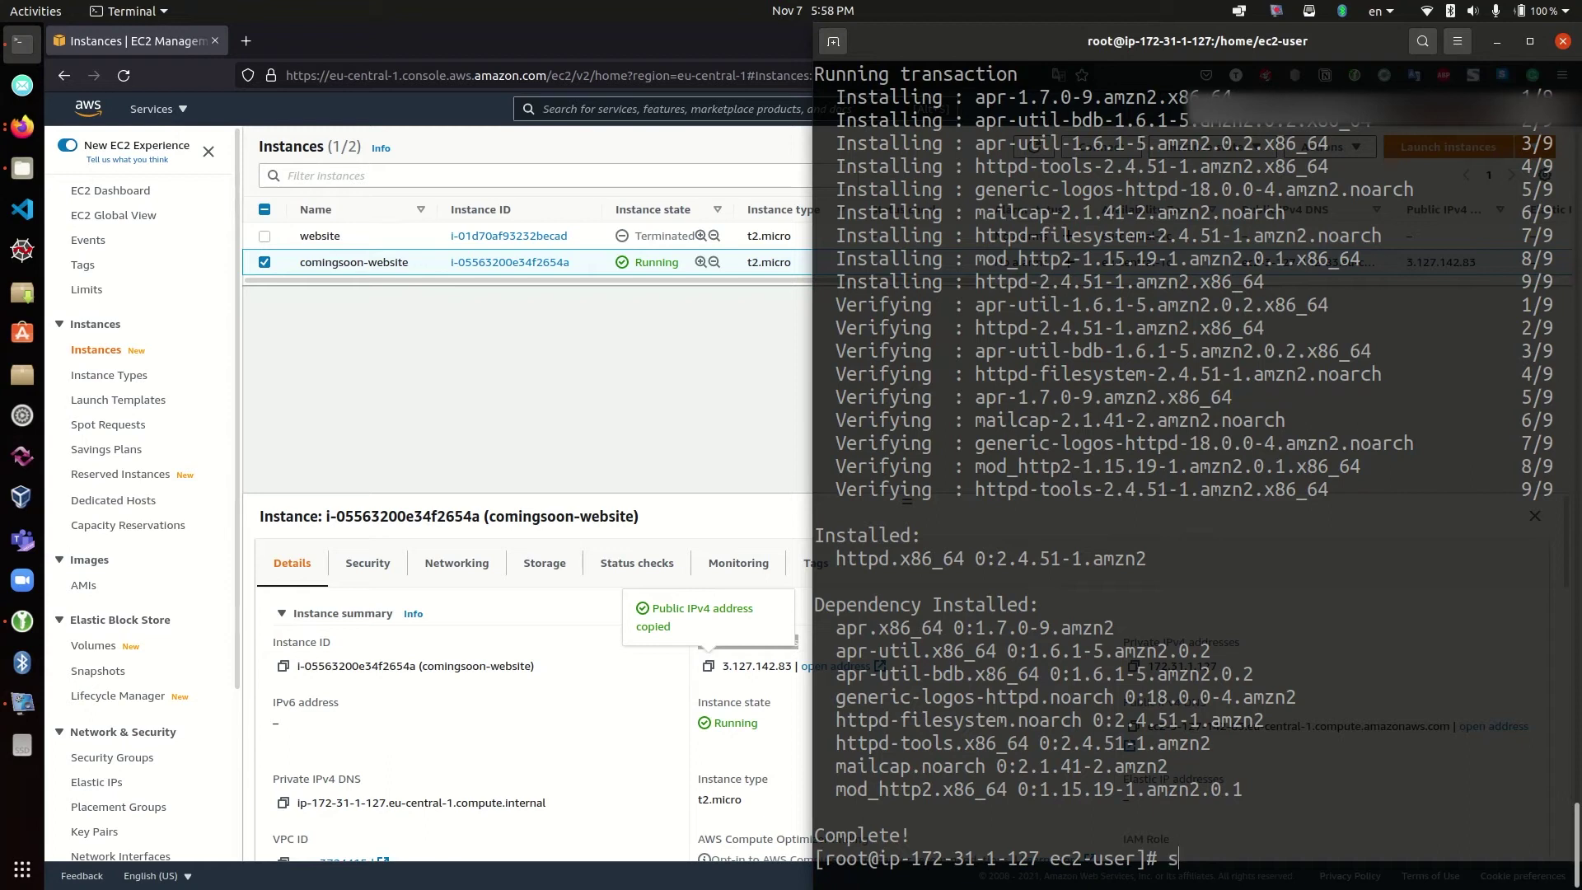
{"action": "type", "text": "rvice httpd status"}
{"action": "key", "text": "Return"}
Start the Apache service by changing the previous command to service httpd start
{"action": "key", "text": "Up"}
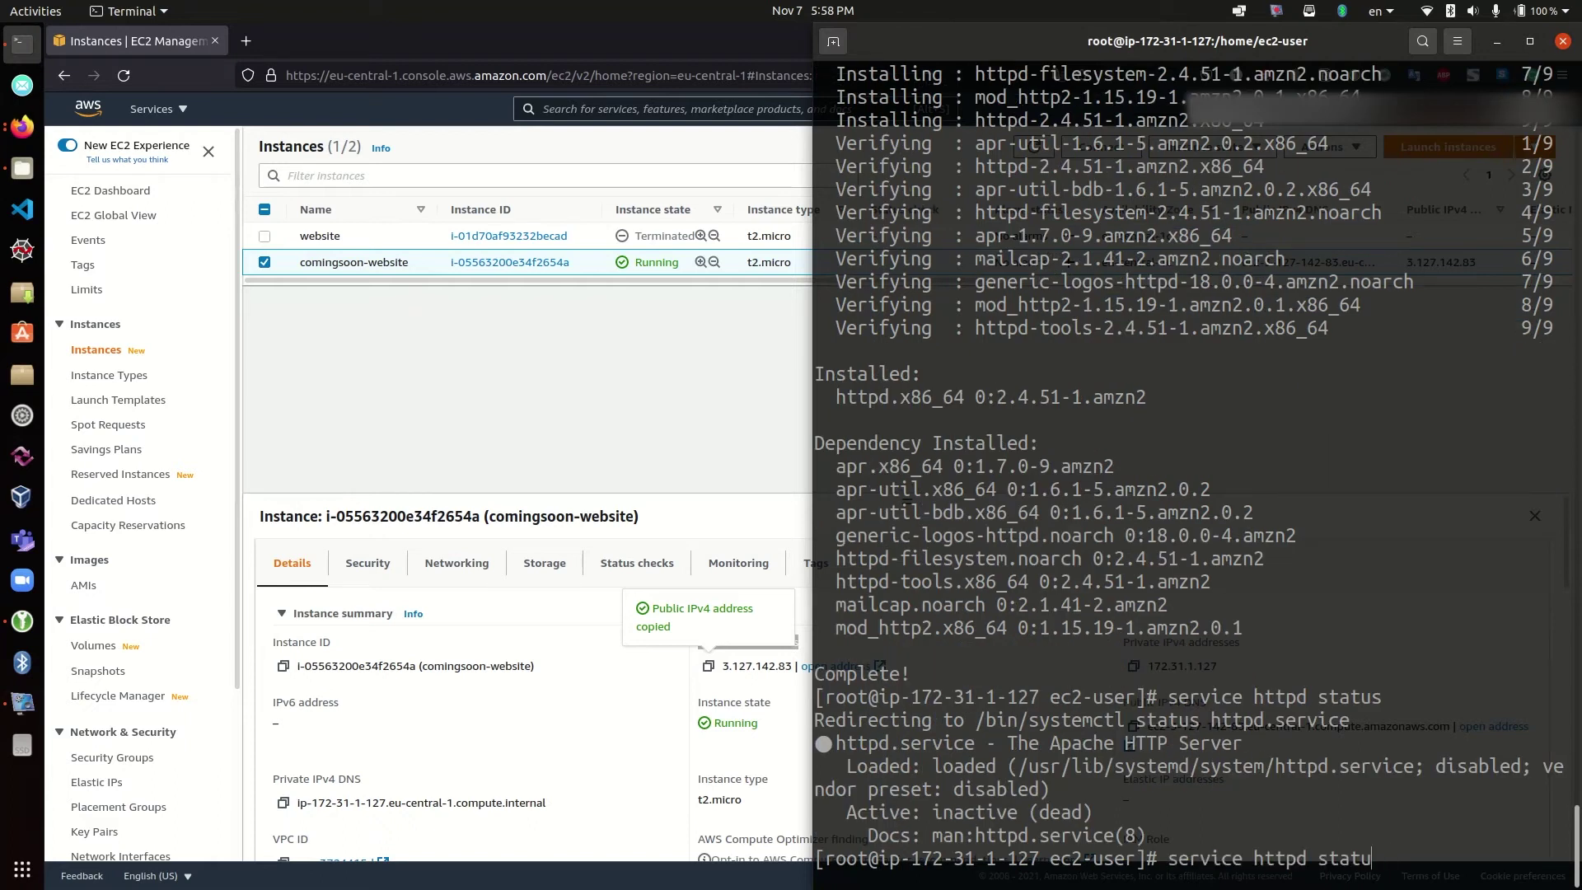
{"action": "key", "text": "BackSpace"}
{"action": "key", "text": "BackSpace"}
{"action": "key", "text": "BackSpace"}
{"action": "key", "text": "BackSpace"}
{"action": "type", "text": "tart"}
{"action": "key", "text": "Return"}
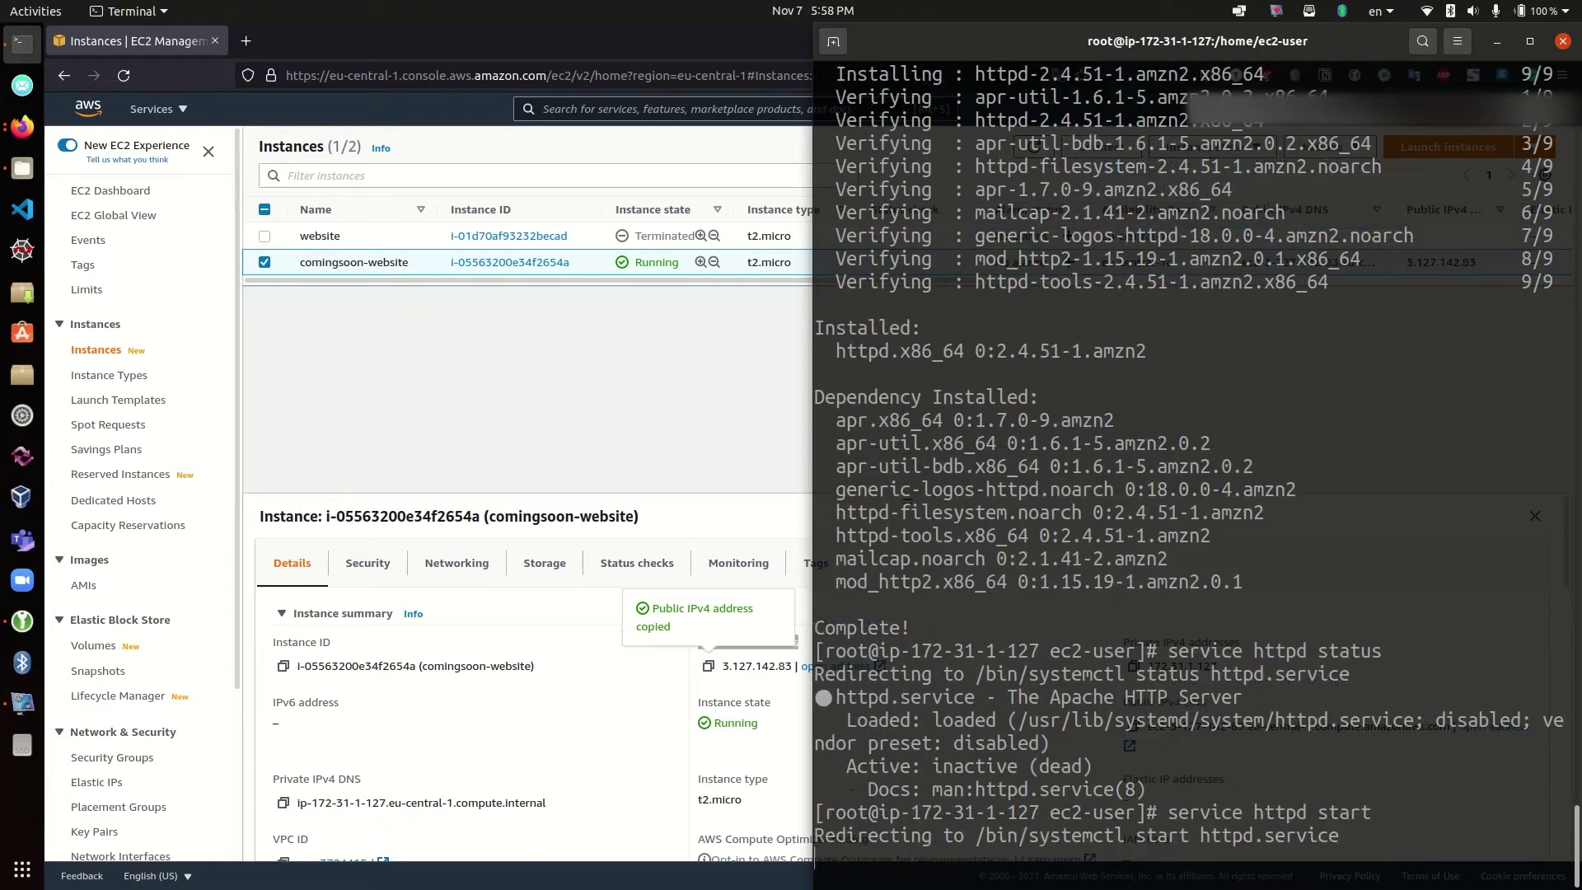
Rerun service httpd status and highlight the service's active state in the output
{"action": "key", "text": "Up"}
{"action": "key", "text": "Up"}
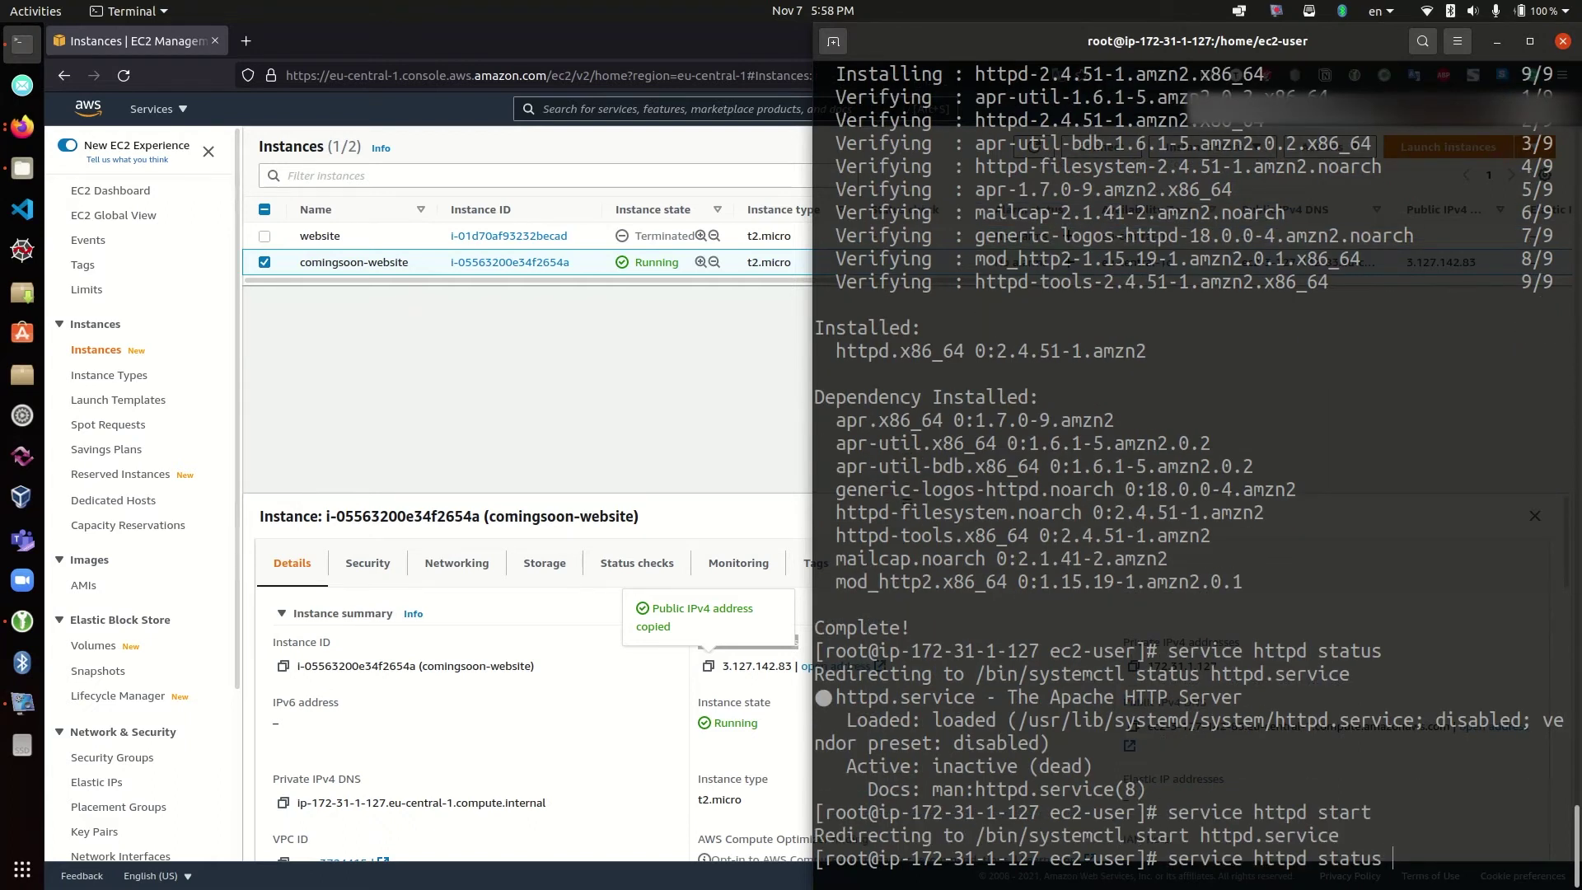
{"action": "key", "text": "Return"}
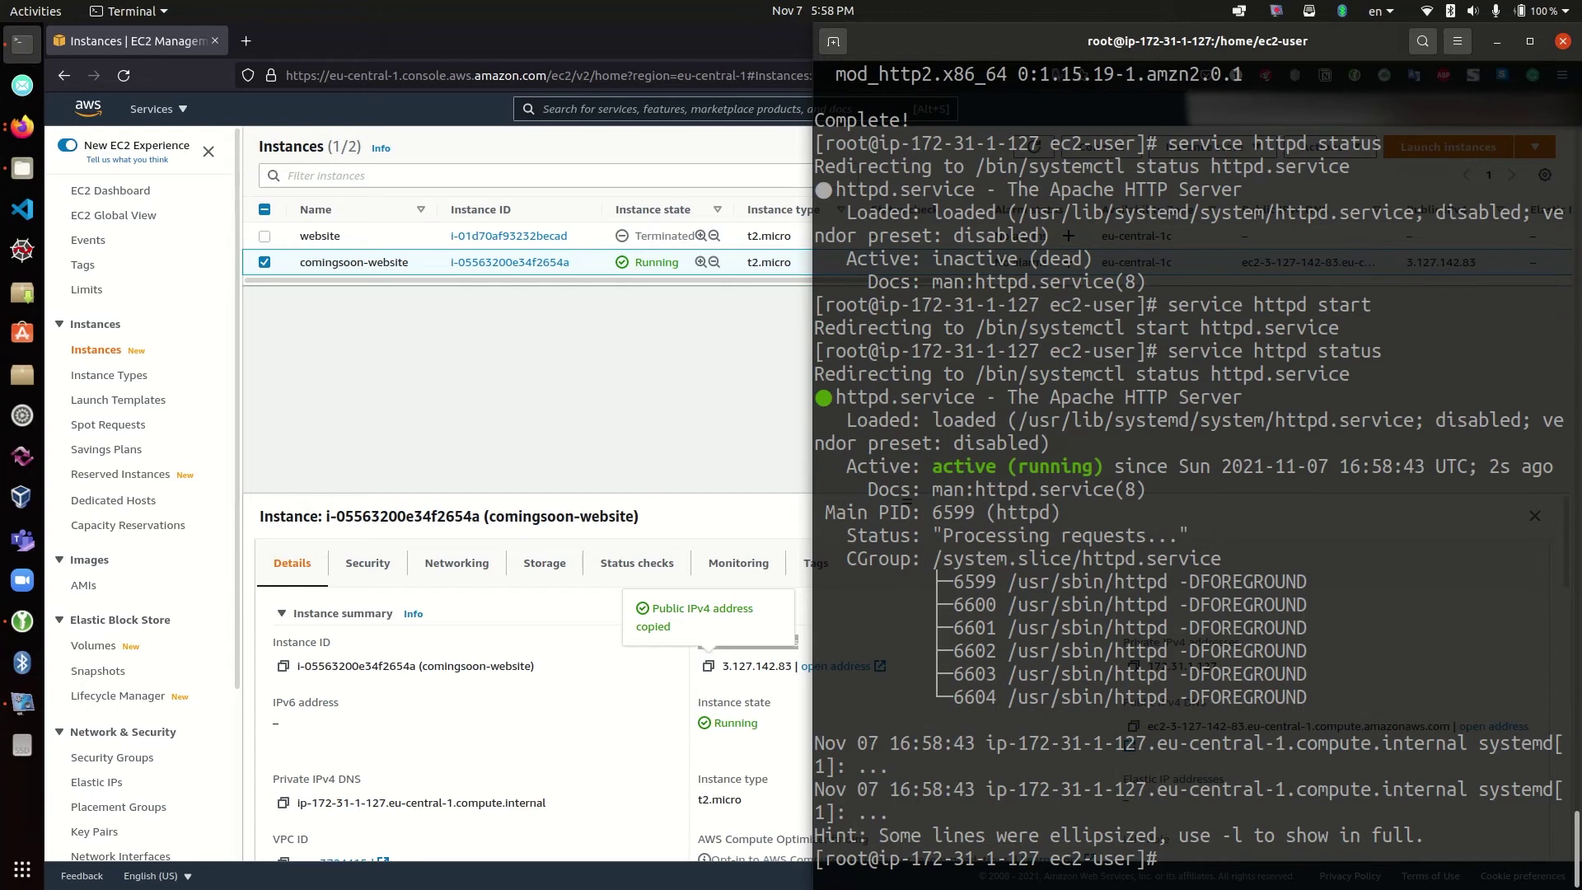
{"action": "double_click", "coordinate": [1017, 463]}
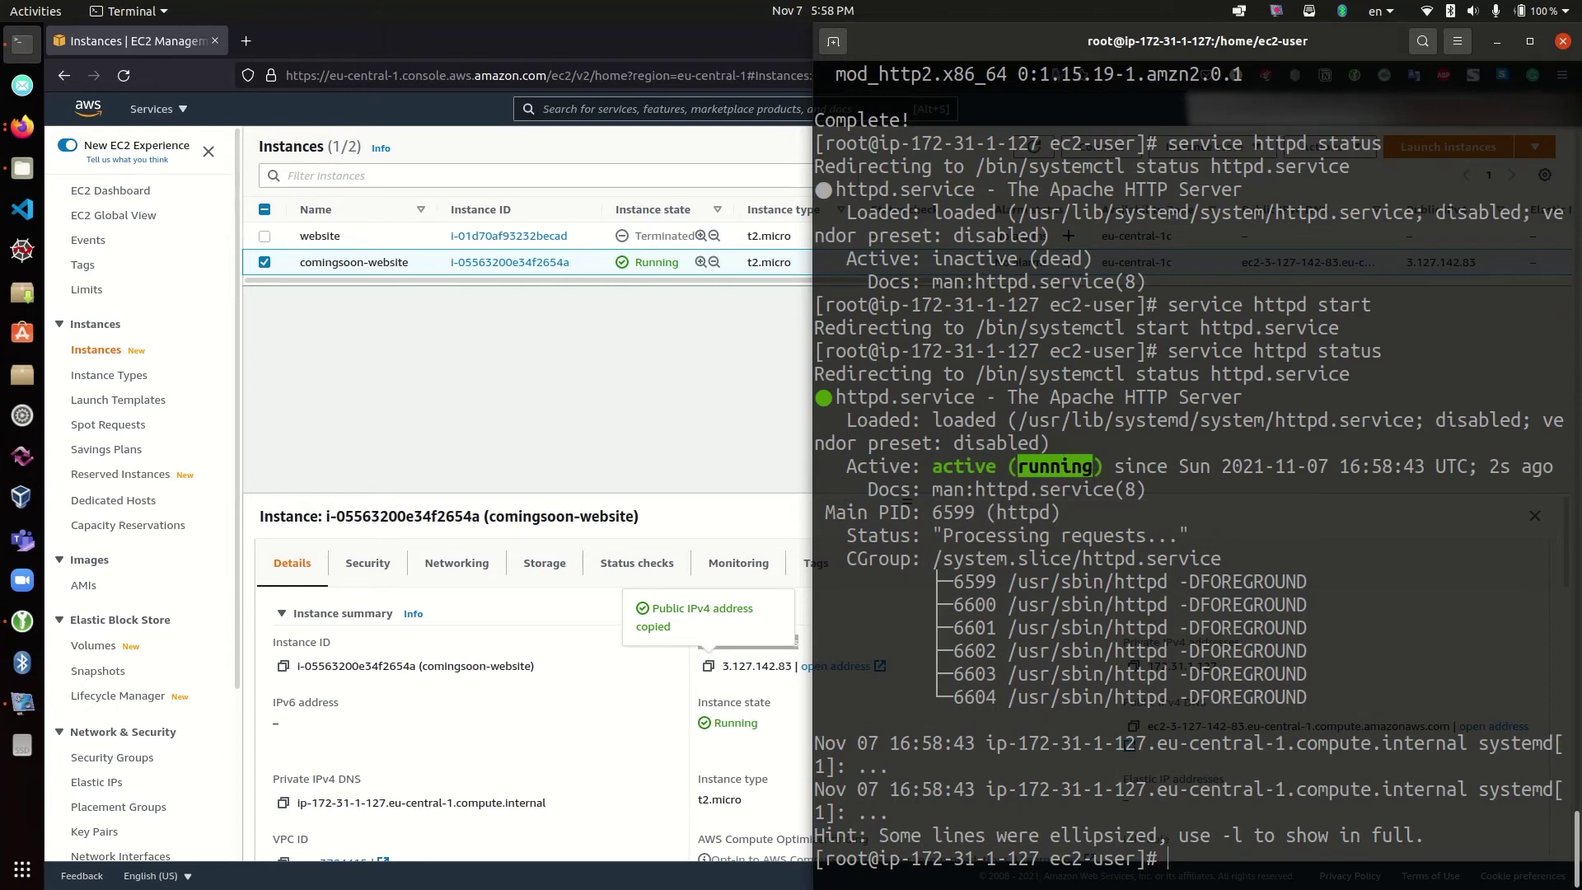
{"action": "left_click", "coordinate": [23, 701]}
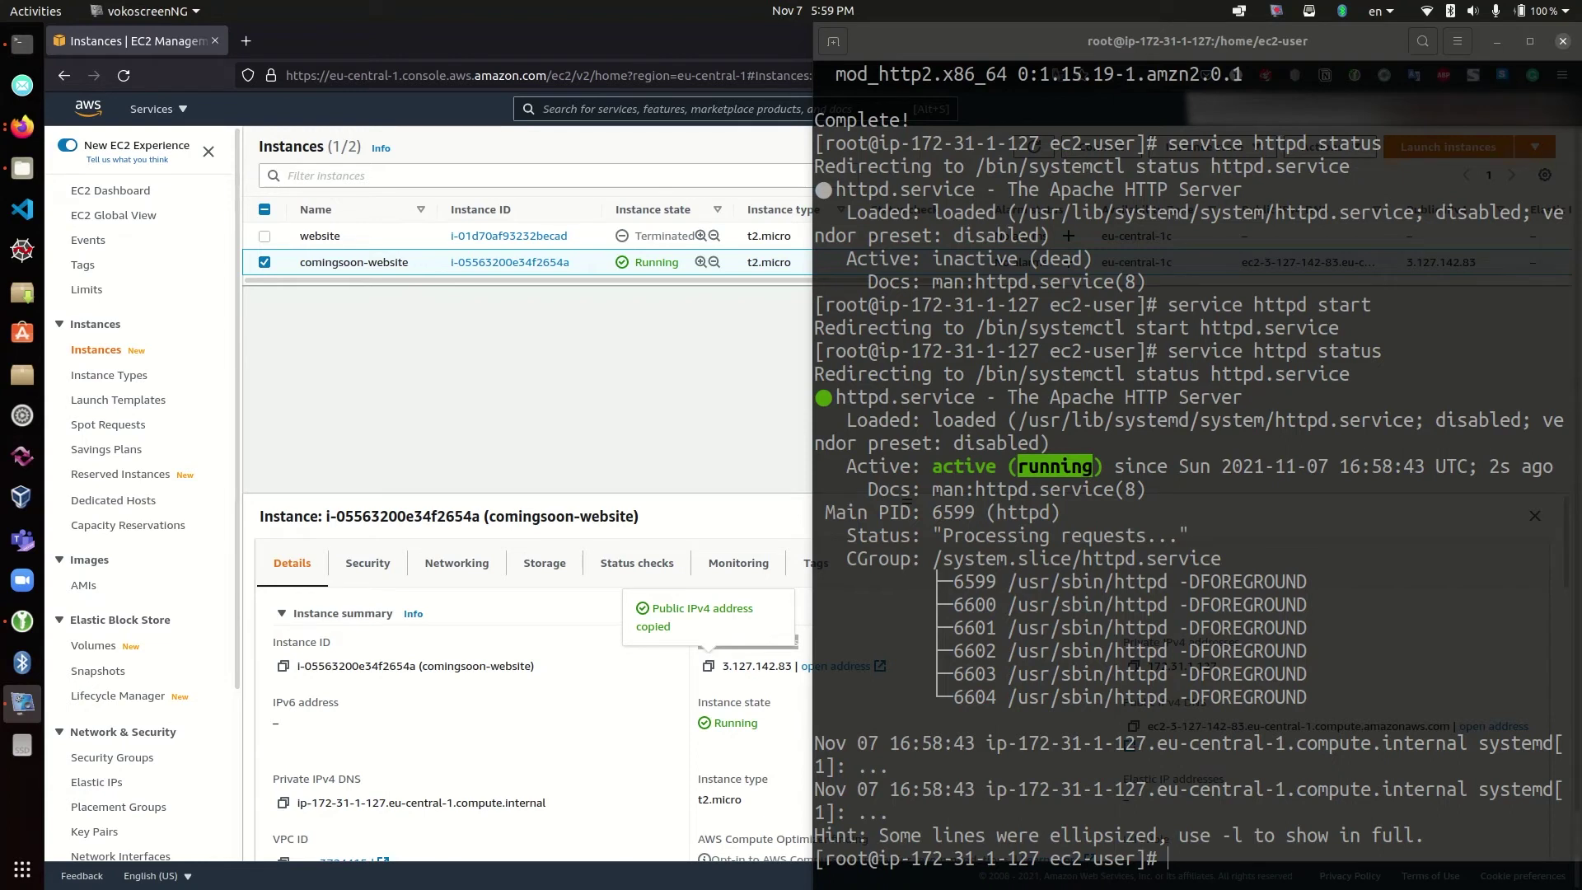
Switch to Firefox, copy the comingsoon-website instance's public IPv4 address, and load it in a new browser tab
{"action": "left_click", "coordinate": [699, 420]}
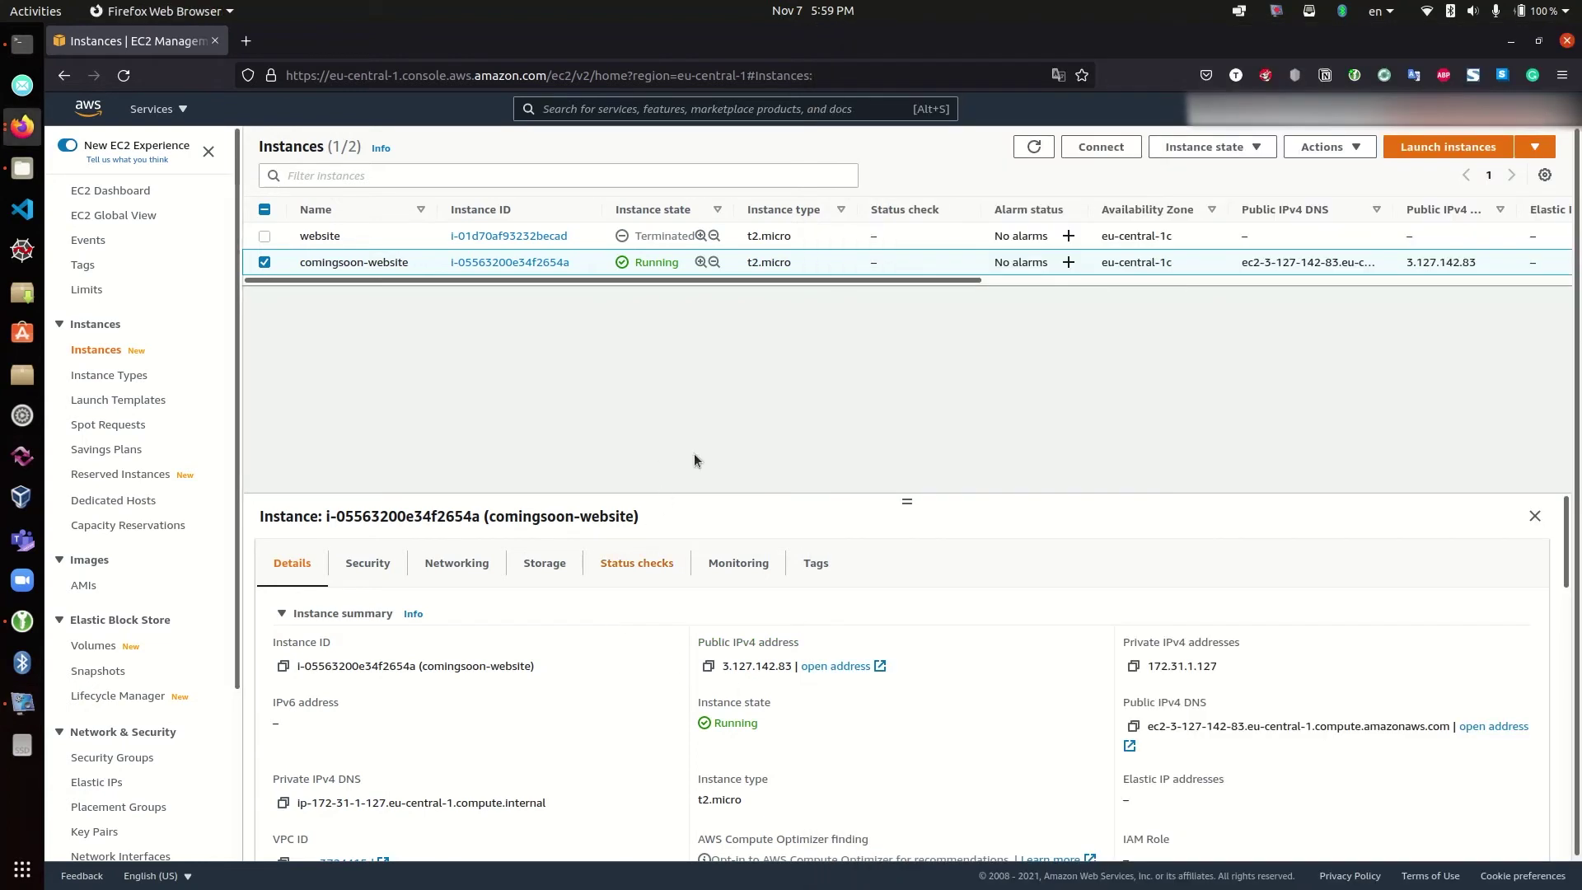
{"action": "left_click", "coordinate": [709, 665]}
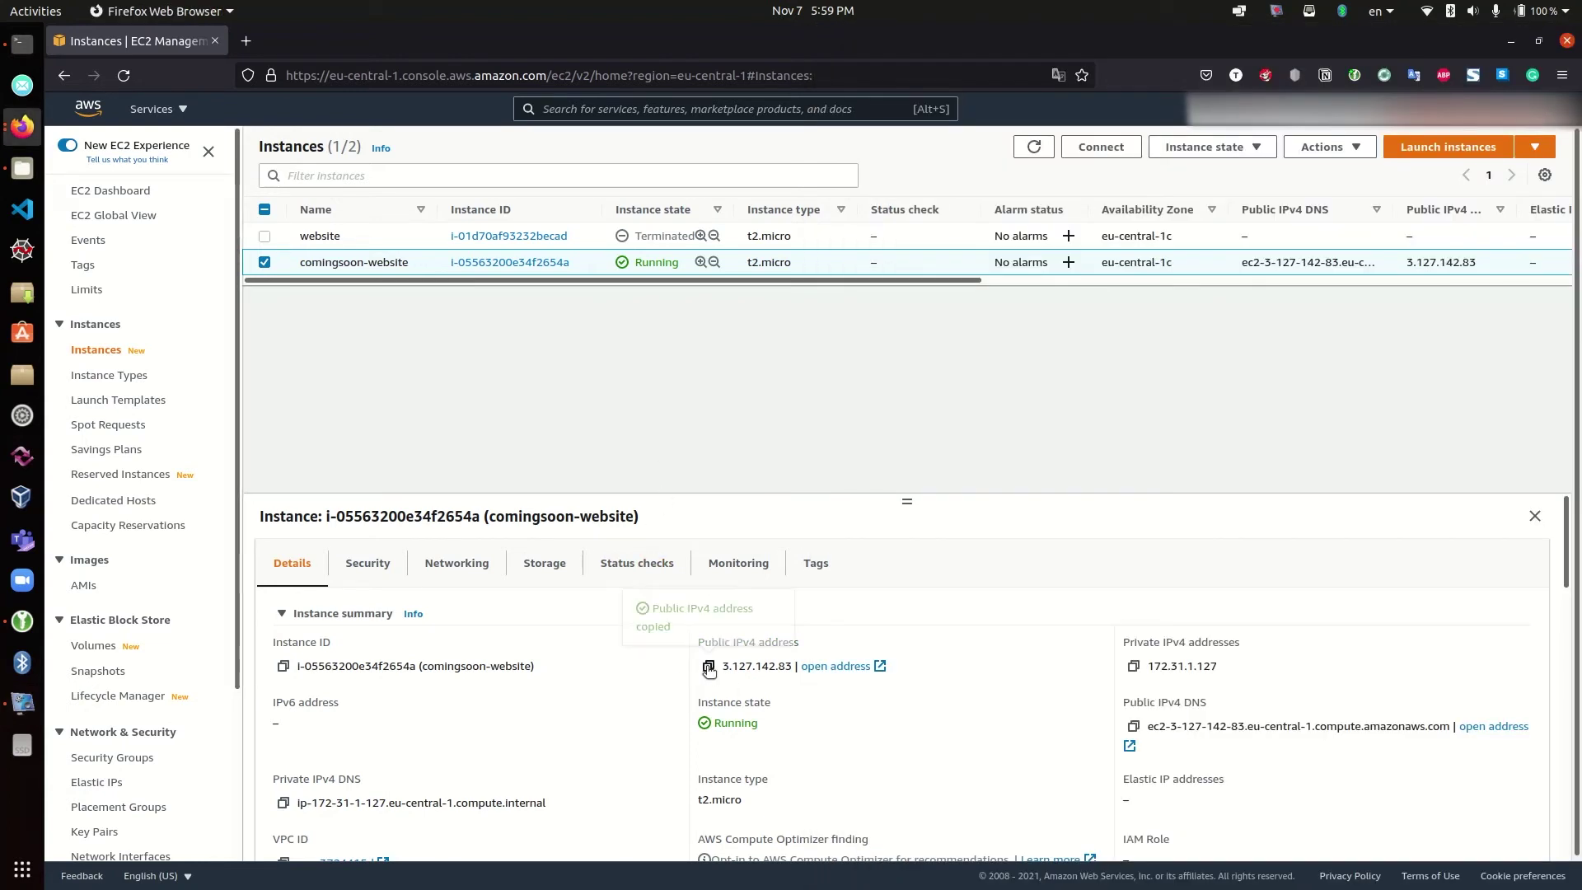
{"action": "left_click", "coordinate": [246, 40]}
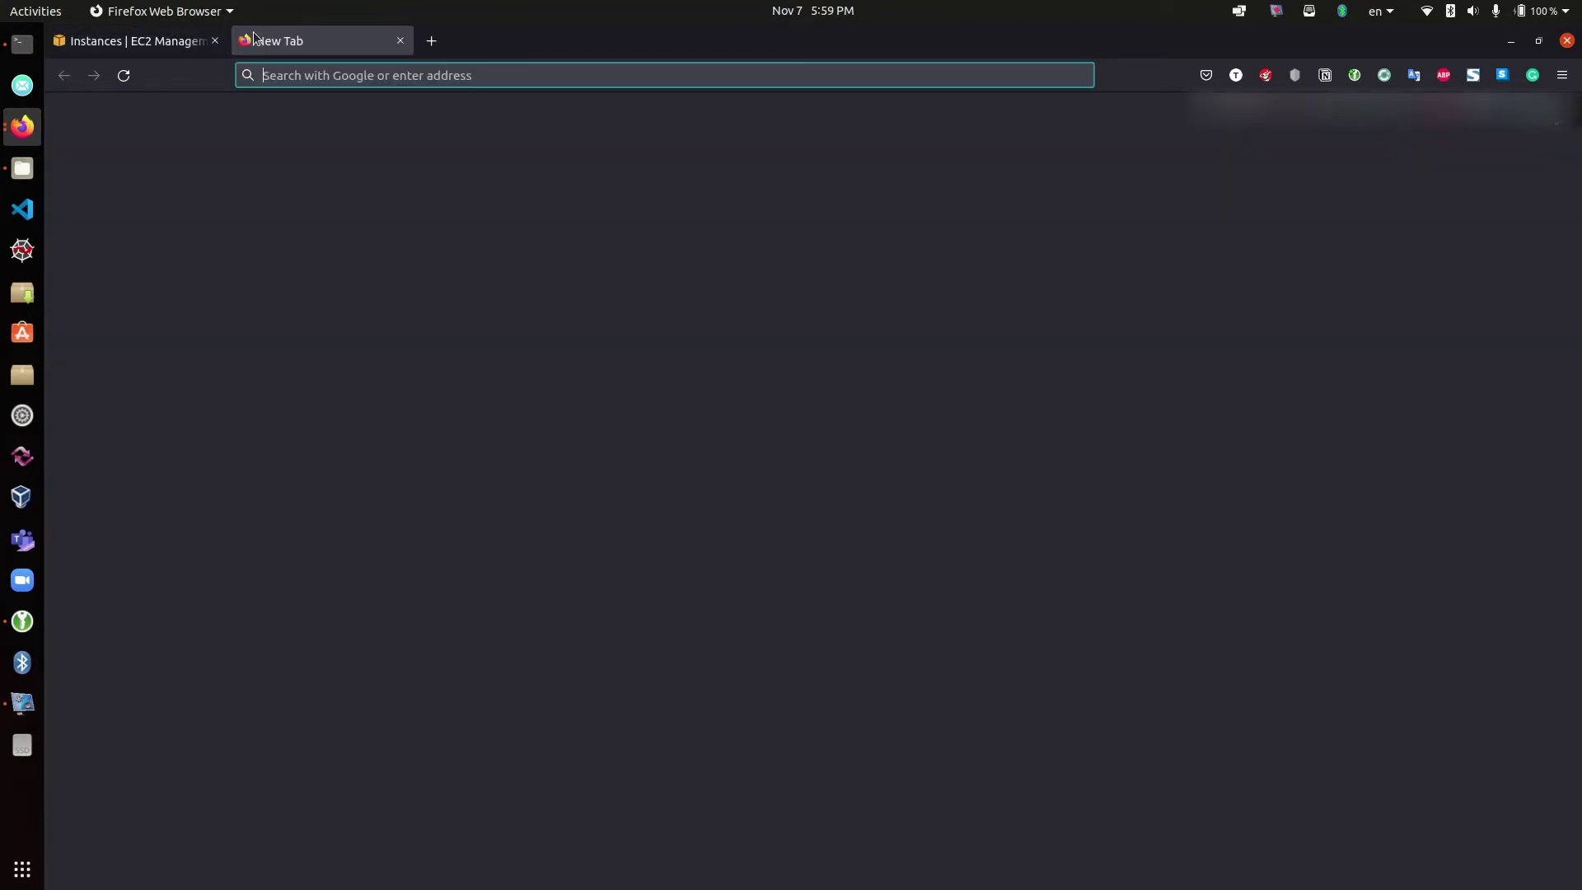
{"action": "key", "text": "ctrl+v"}
{"action": "key", "text": "Return"}
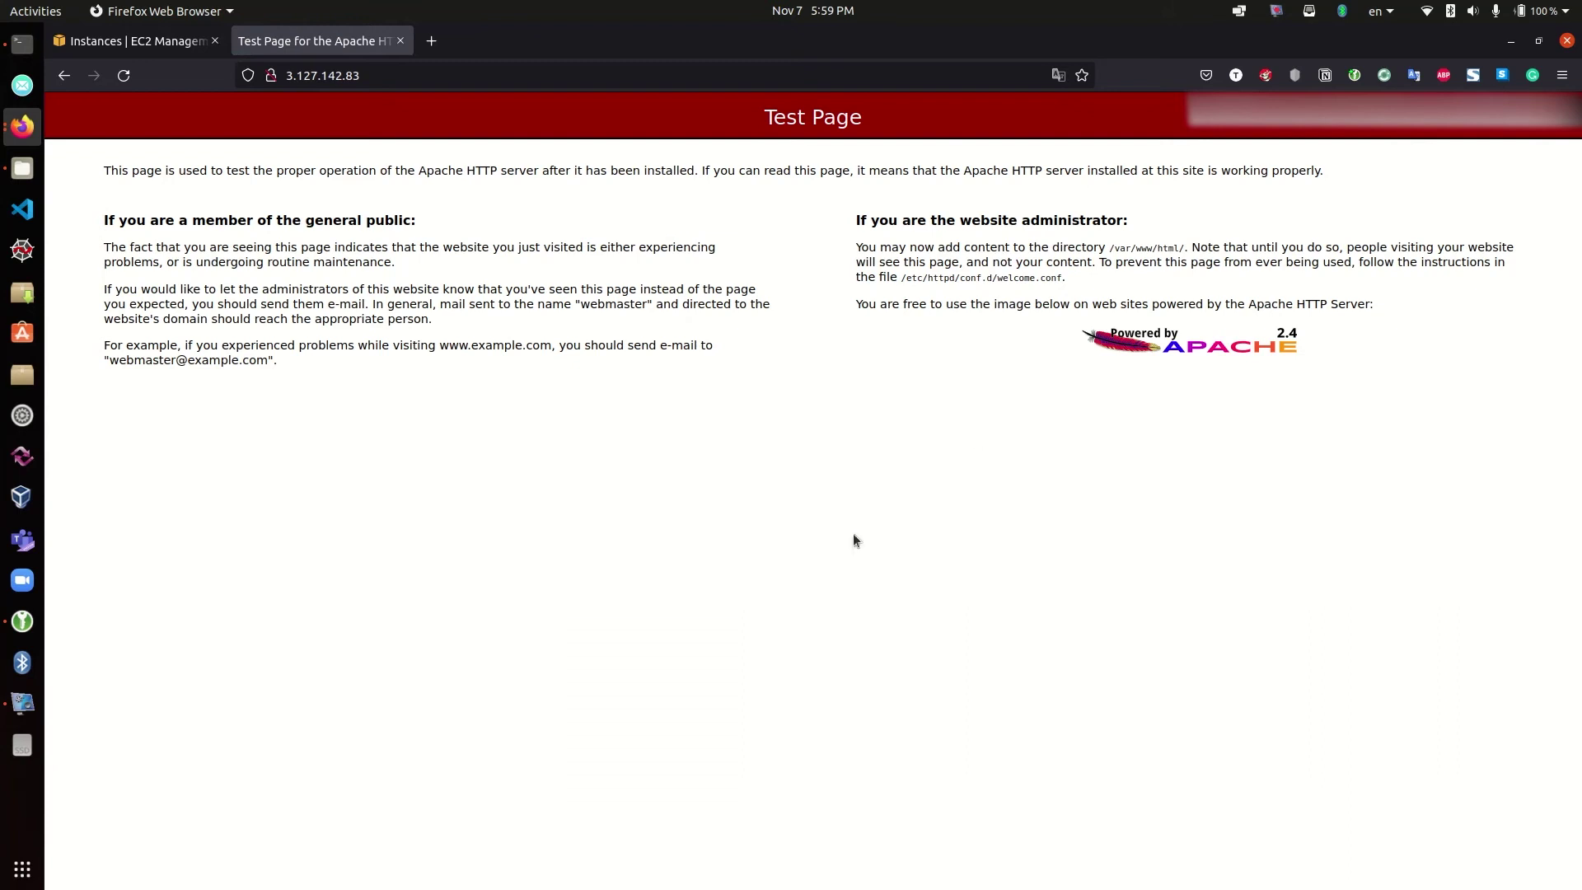
Return to the EC2 page, switch to the terminal, and change the working directory to /var/www/html/
{"action": "left_click", "coordinate": [132, 40]}
{"action": "key", "text": "alt+Tab"}
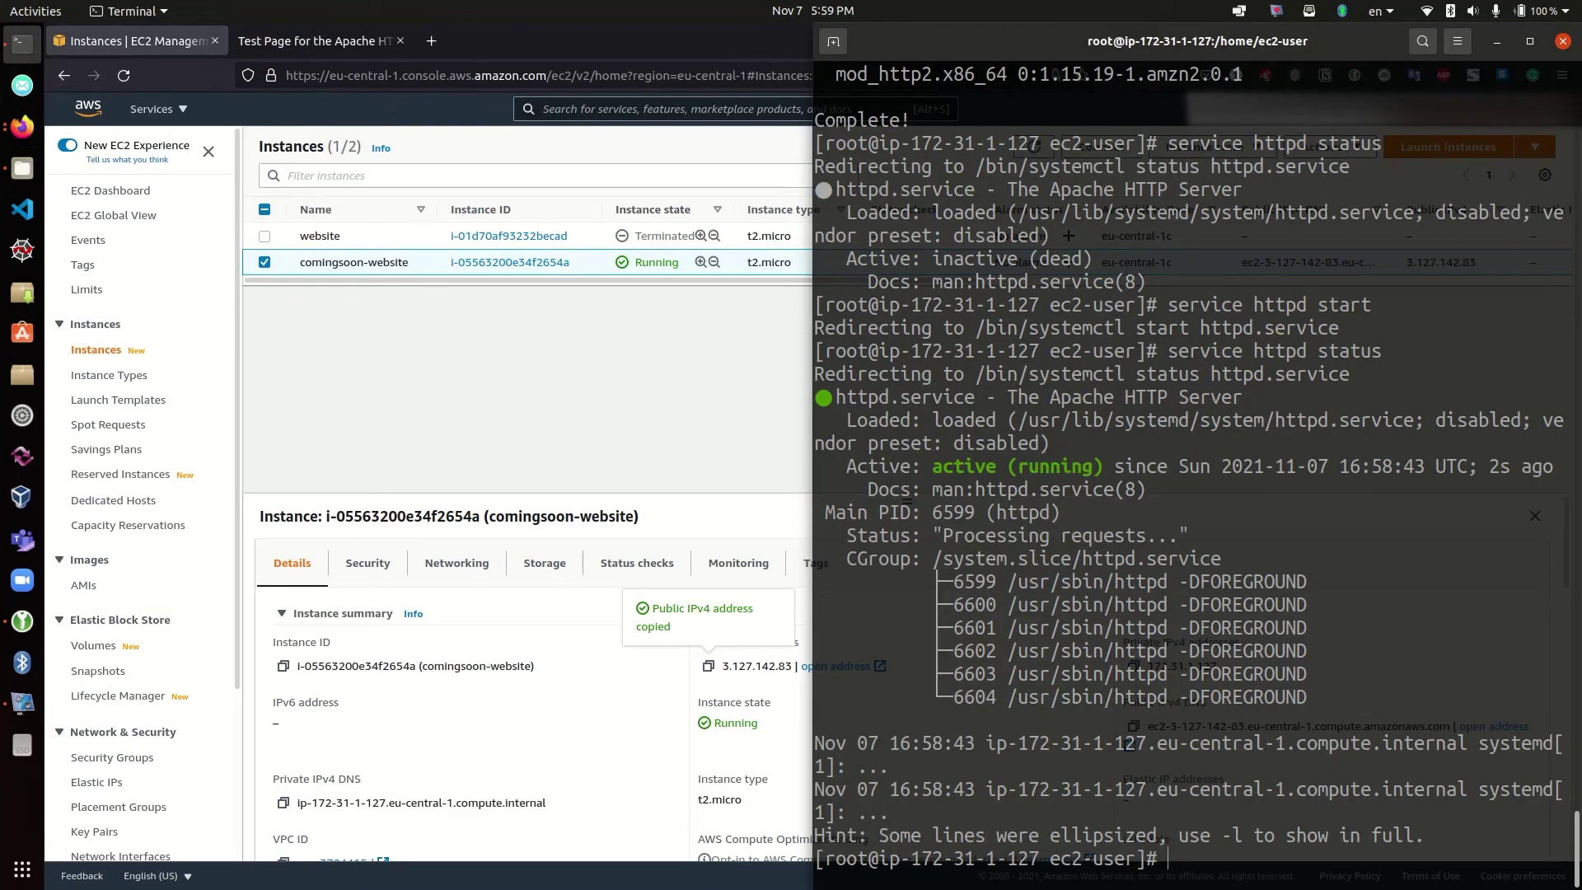
{"action": "key", "text": "ctrl+shift+F11"}
{"action": "type", "text": "cd /var/www/html/"}
{"action": "key", "text": "Return"}
Clear the terminal and list the contents of the web root with ls
{"action": "type", "text": "cle"}
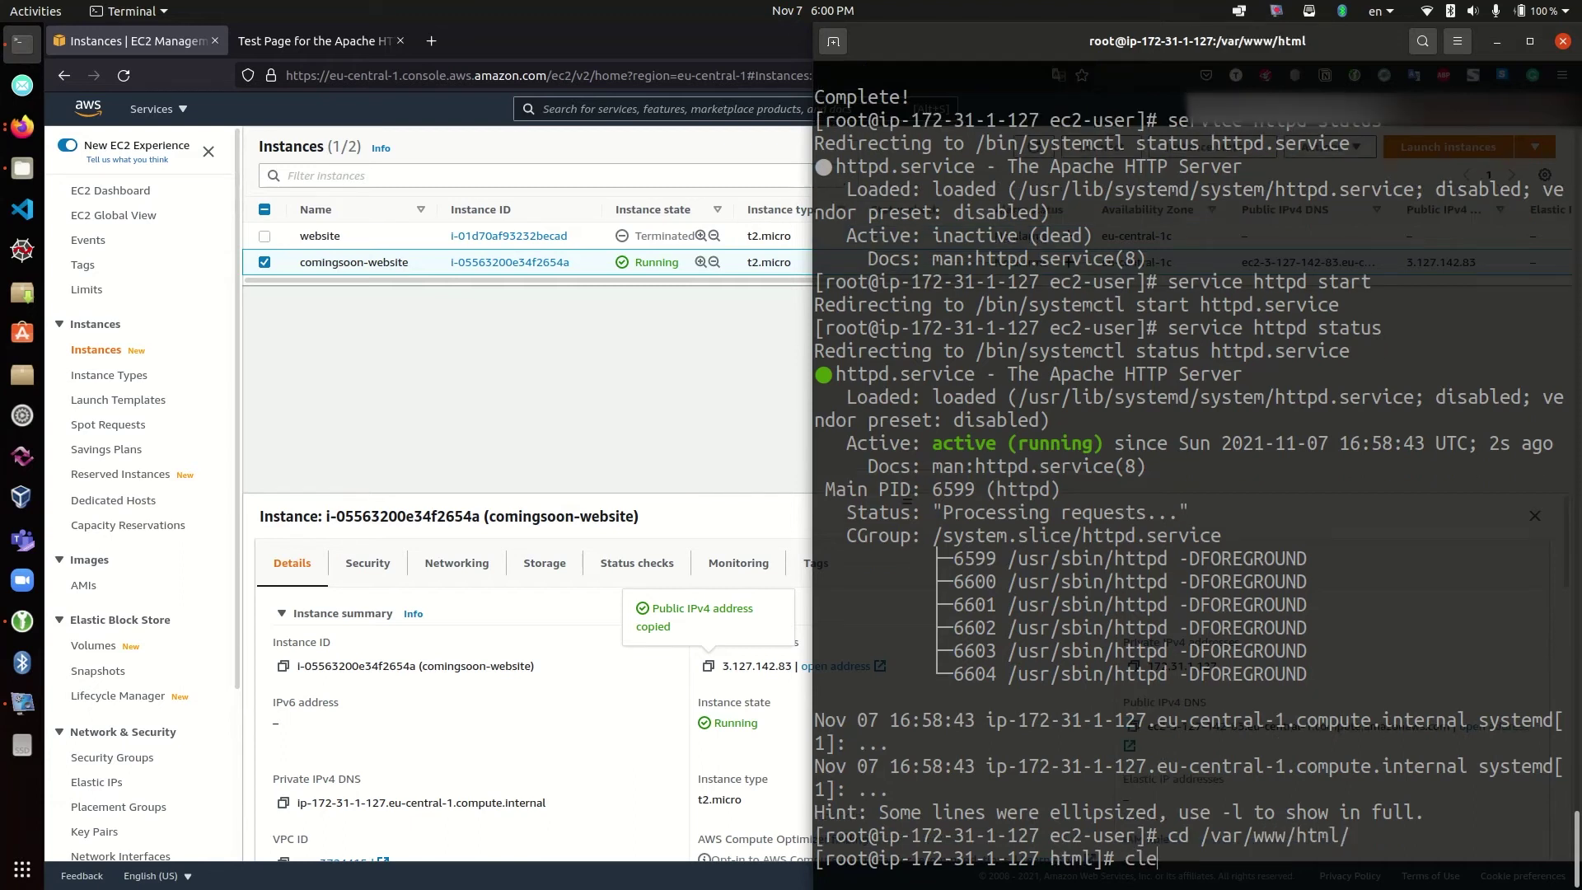
{"action": "type", "text": "ar"}
{"action": "key", "text": "Return"}
{"action": "type", "text": "ls"}
{"action": "key", "text": "Return"}
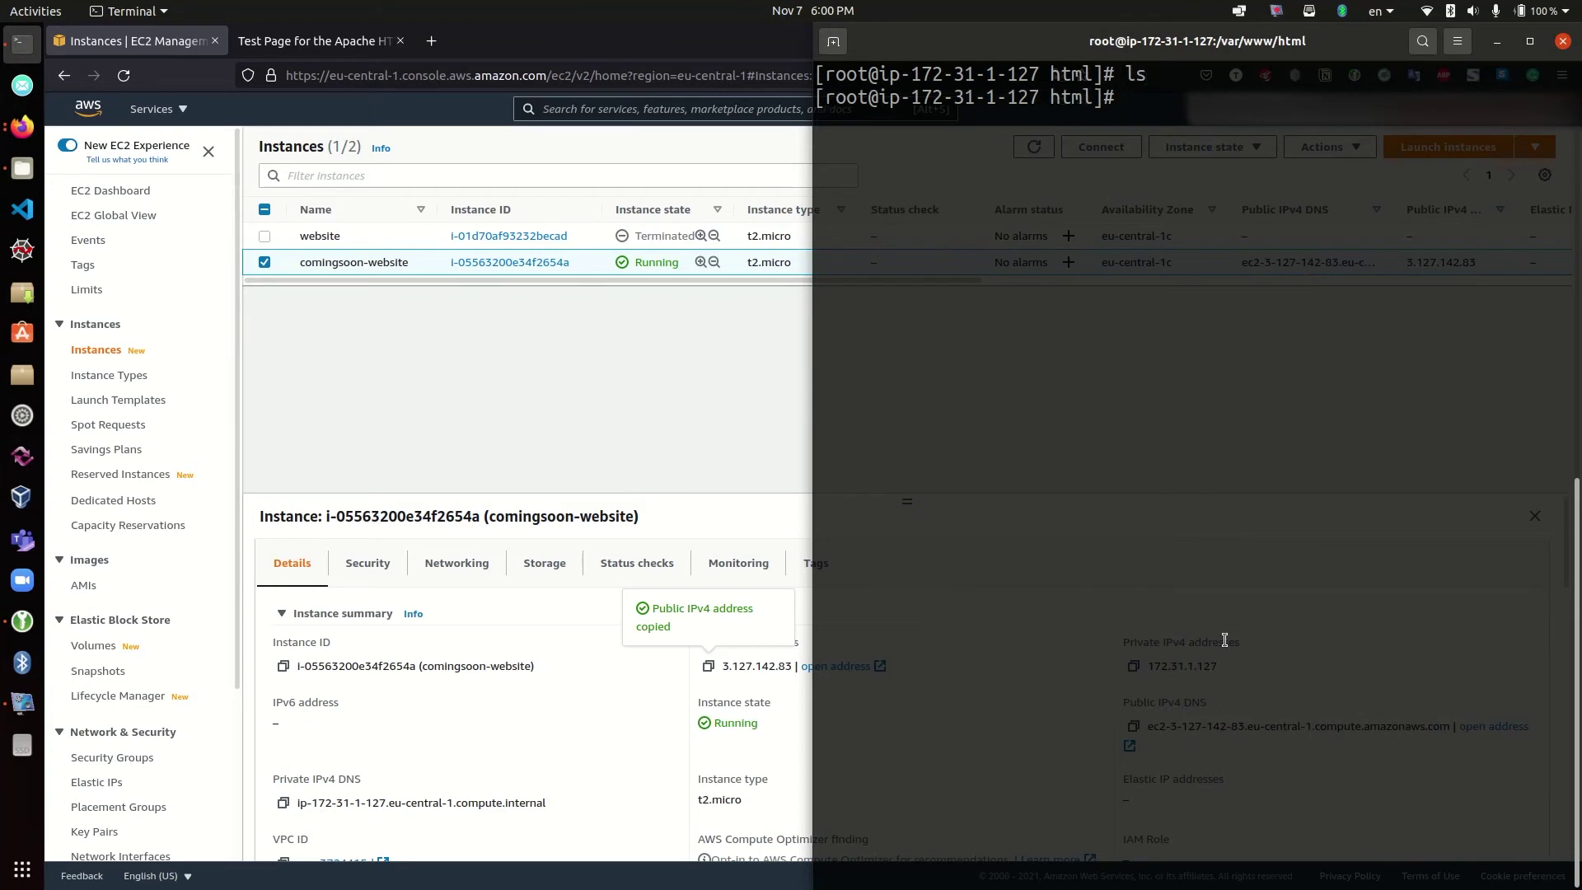
Switch to Firefox, go to the S3 bucket comingsoonwebsitetest, and copy the object URL of comingsoon.zip
{"action": "left_click", "coordinate": [182, 120]}
{"action": "left_click", "coordinate": [177, 113]}
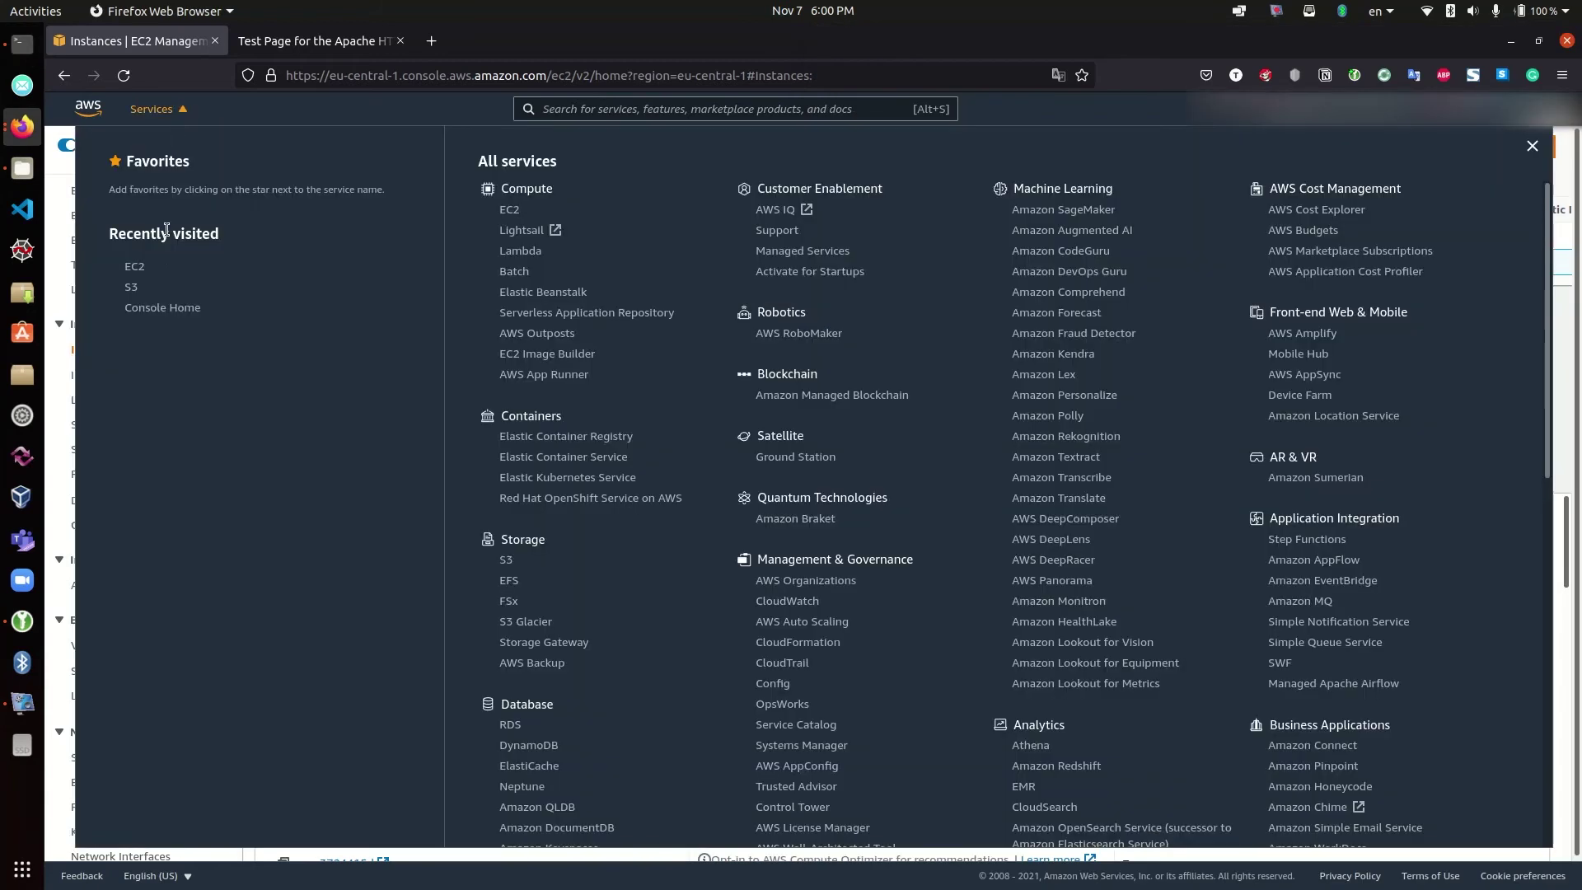
{"action": "left_click", "coordinate": [131, 288]}
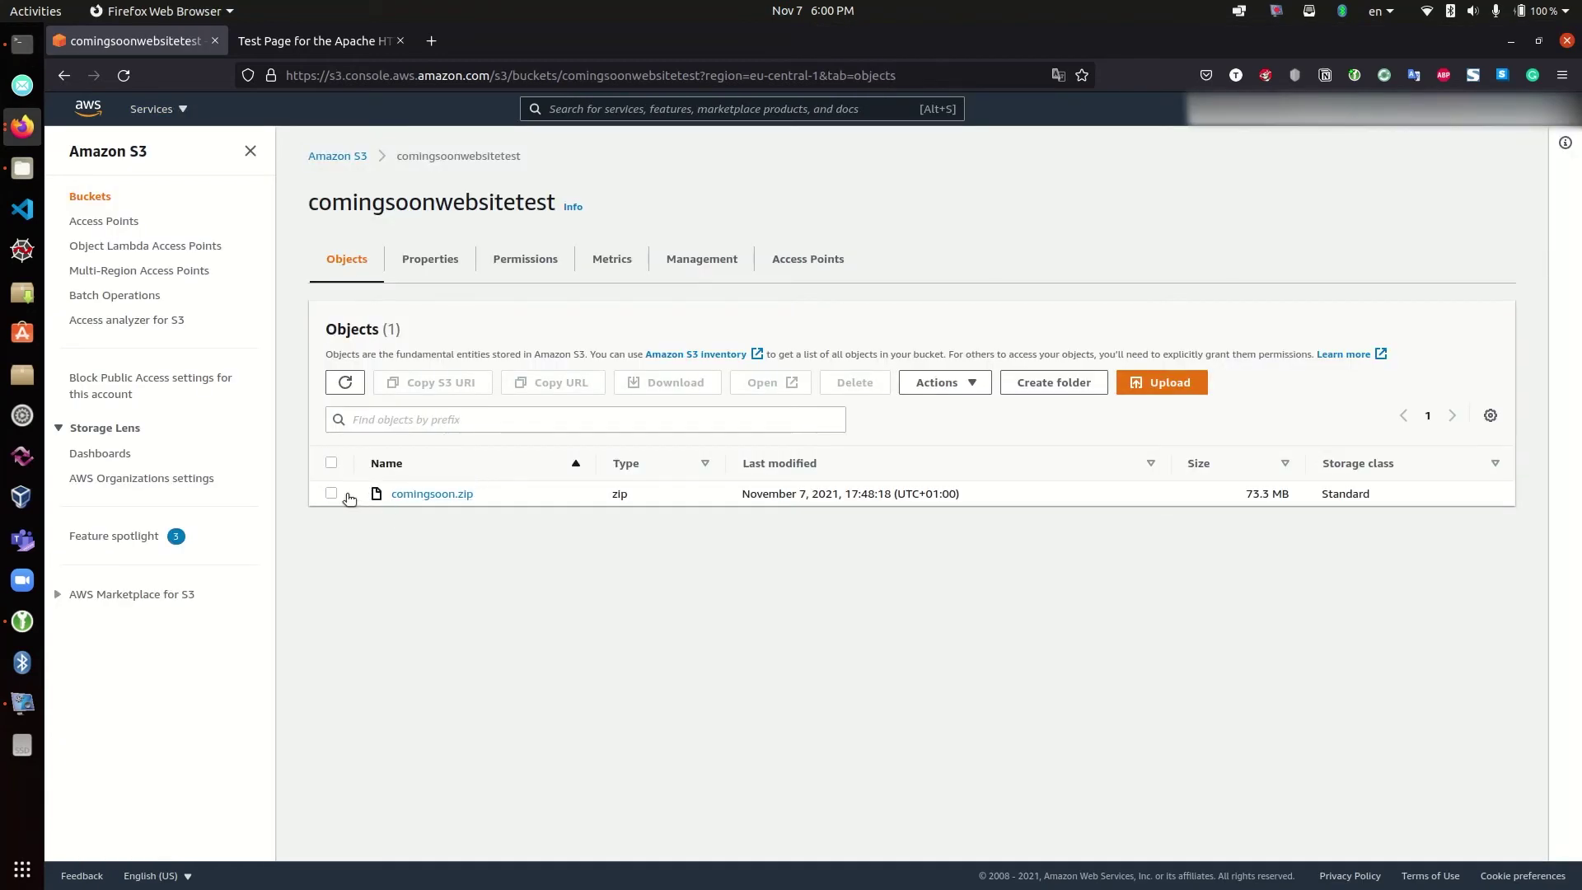
{"action": "left_click", "coordinate": [414, 494]}
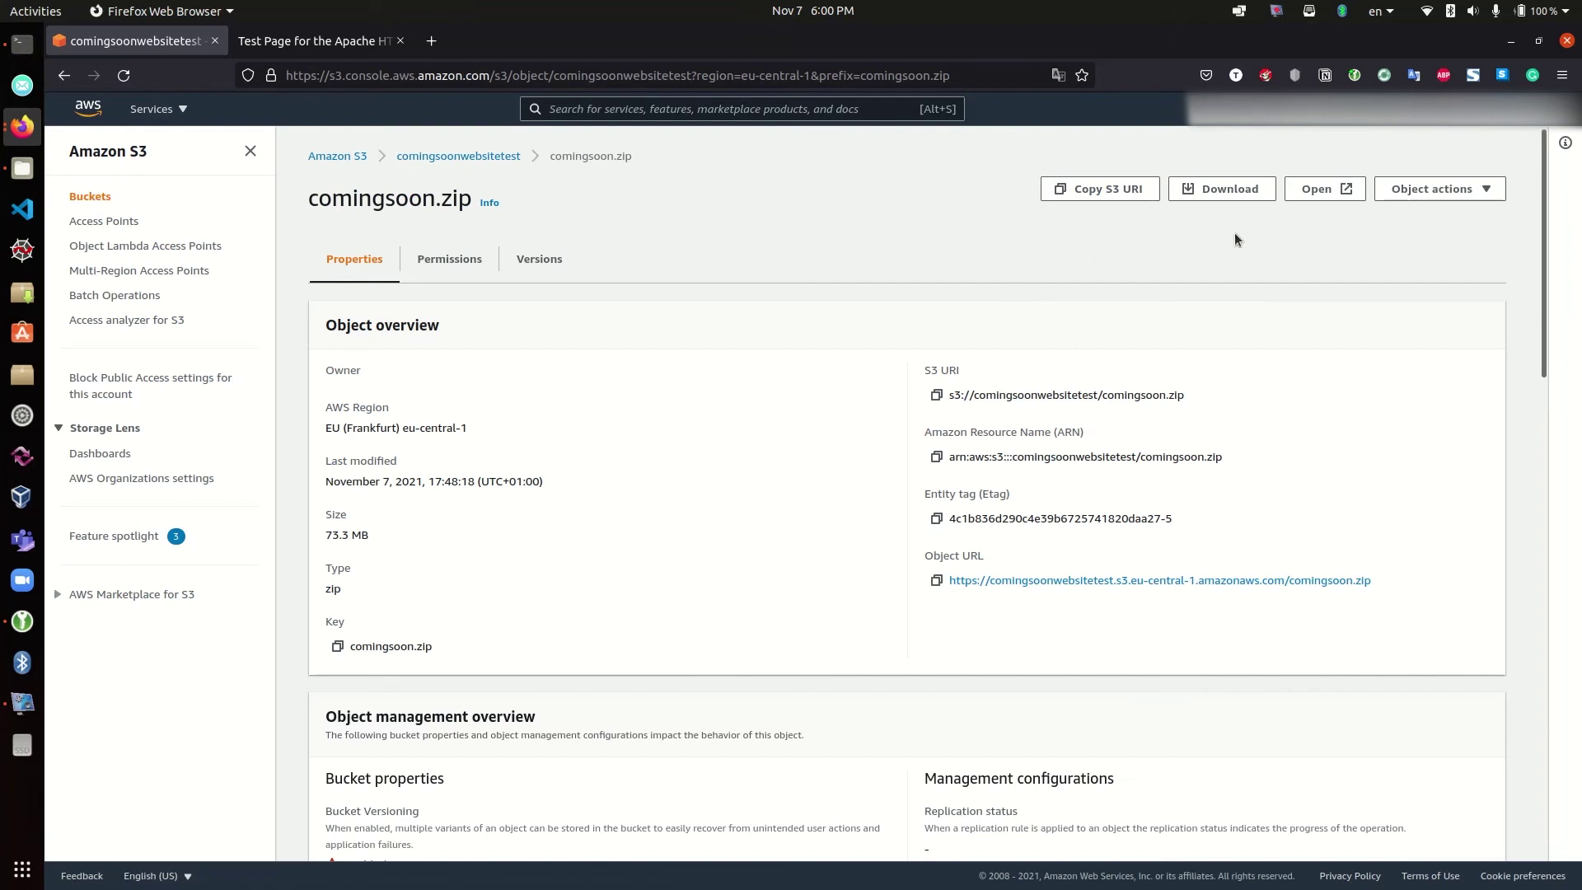
{"action": "key", "text": "alt+Left"}
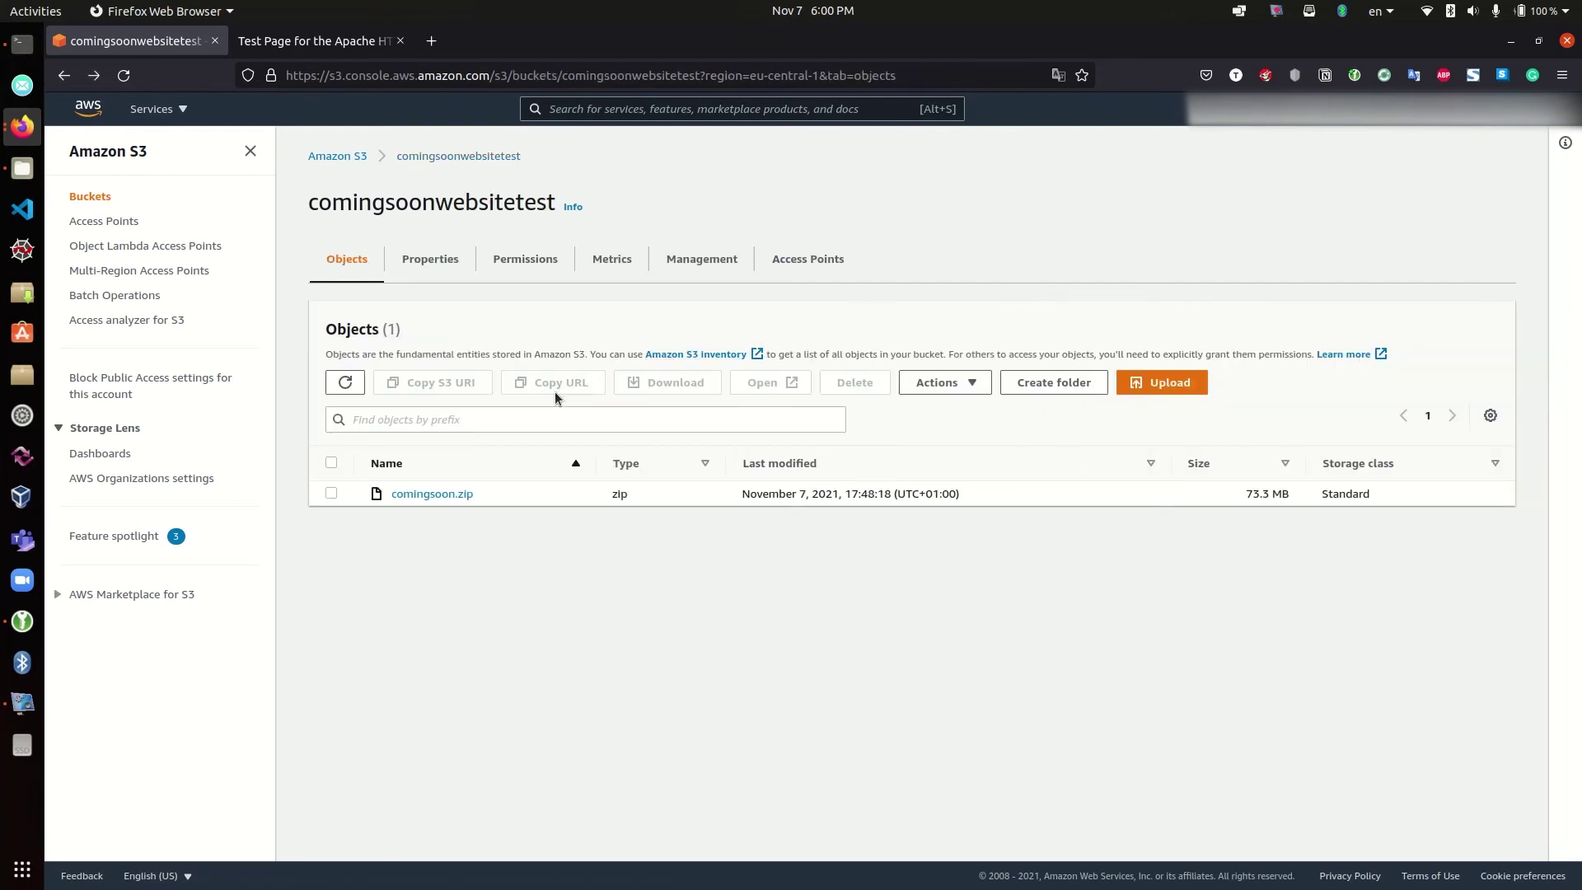
{"action": "left_click", "coordinate": [330, 494]}
{"action": "left_click", "coordinate": [557, 389]}
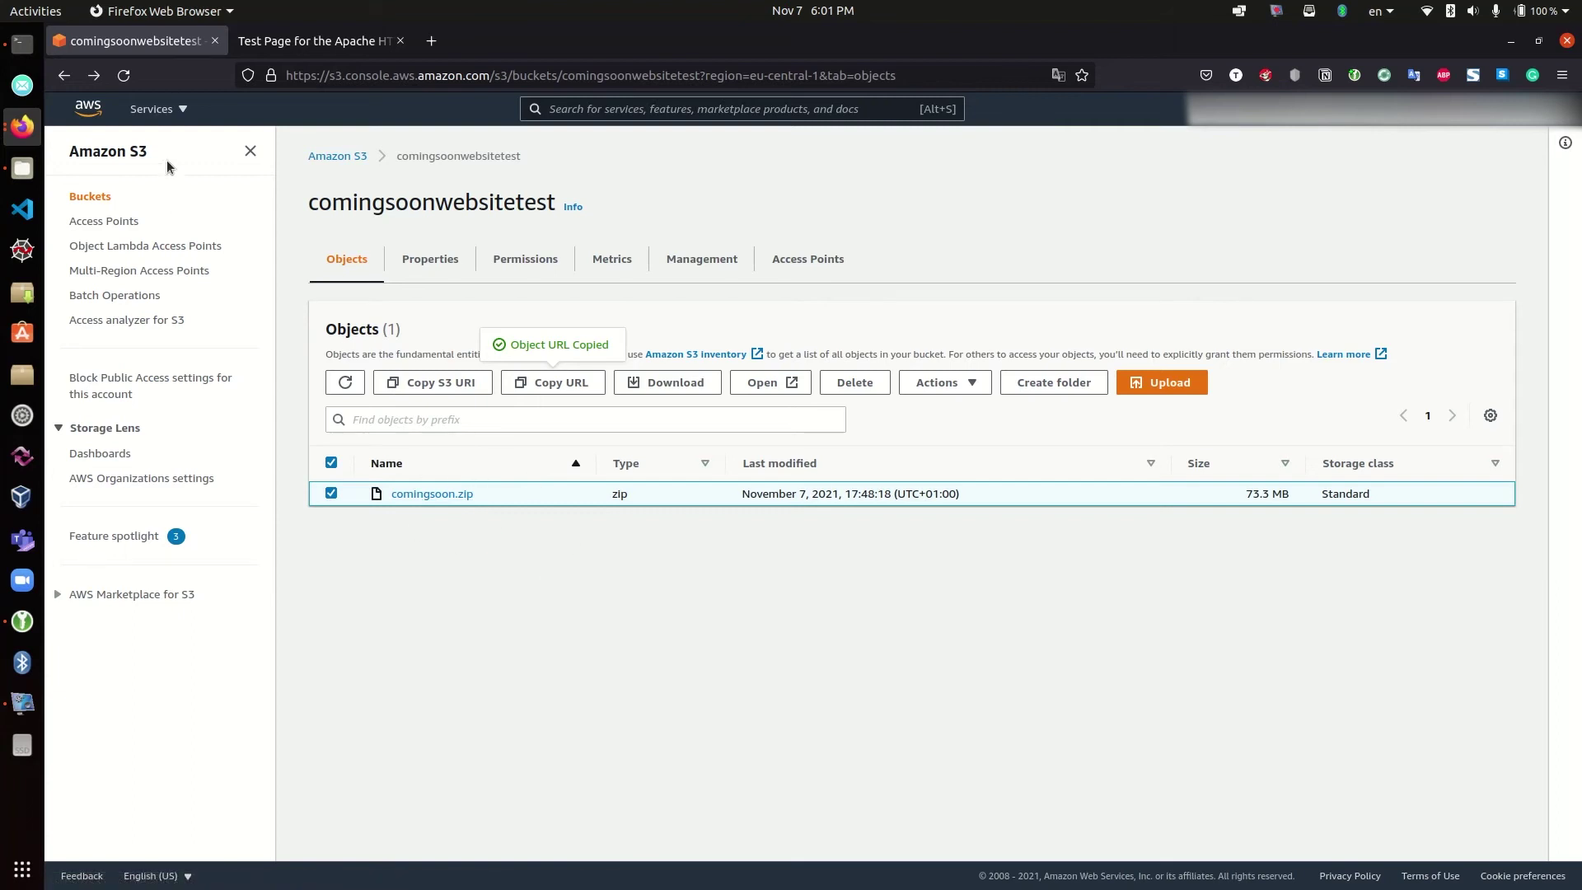
Switch to the terminal and try to download comingsoon.zip into /var/www/html with wget and the copied object URL
{"action": "left_click", "coordinate": [175, 110]}
{"action": "left_click", "coordinate": [22, 43]}
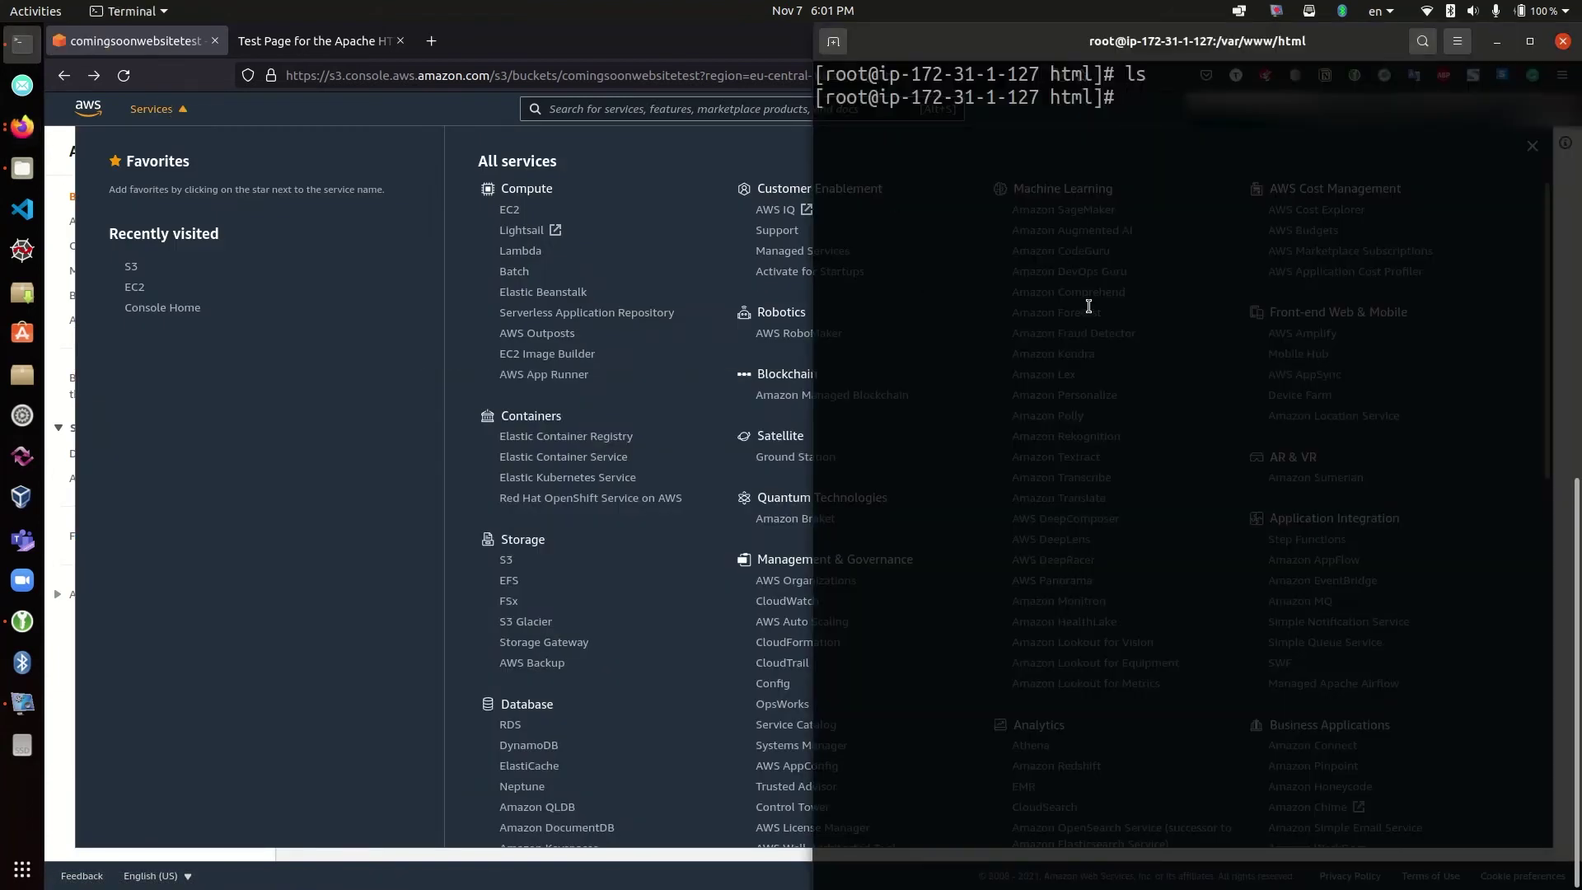
{"action": "type", "text": "wget"}
{"action": "key", "text": "ctrl+shift+v"}
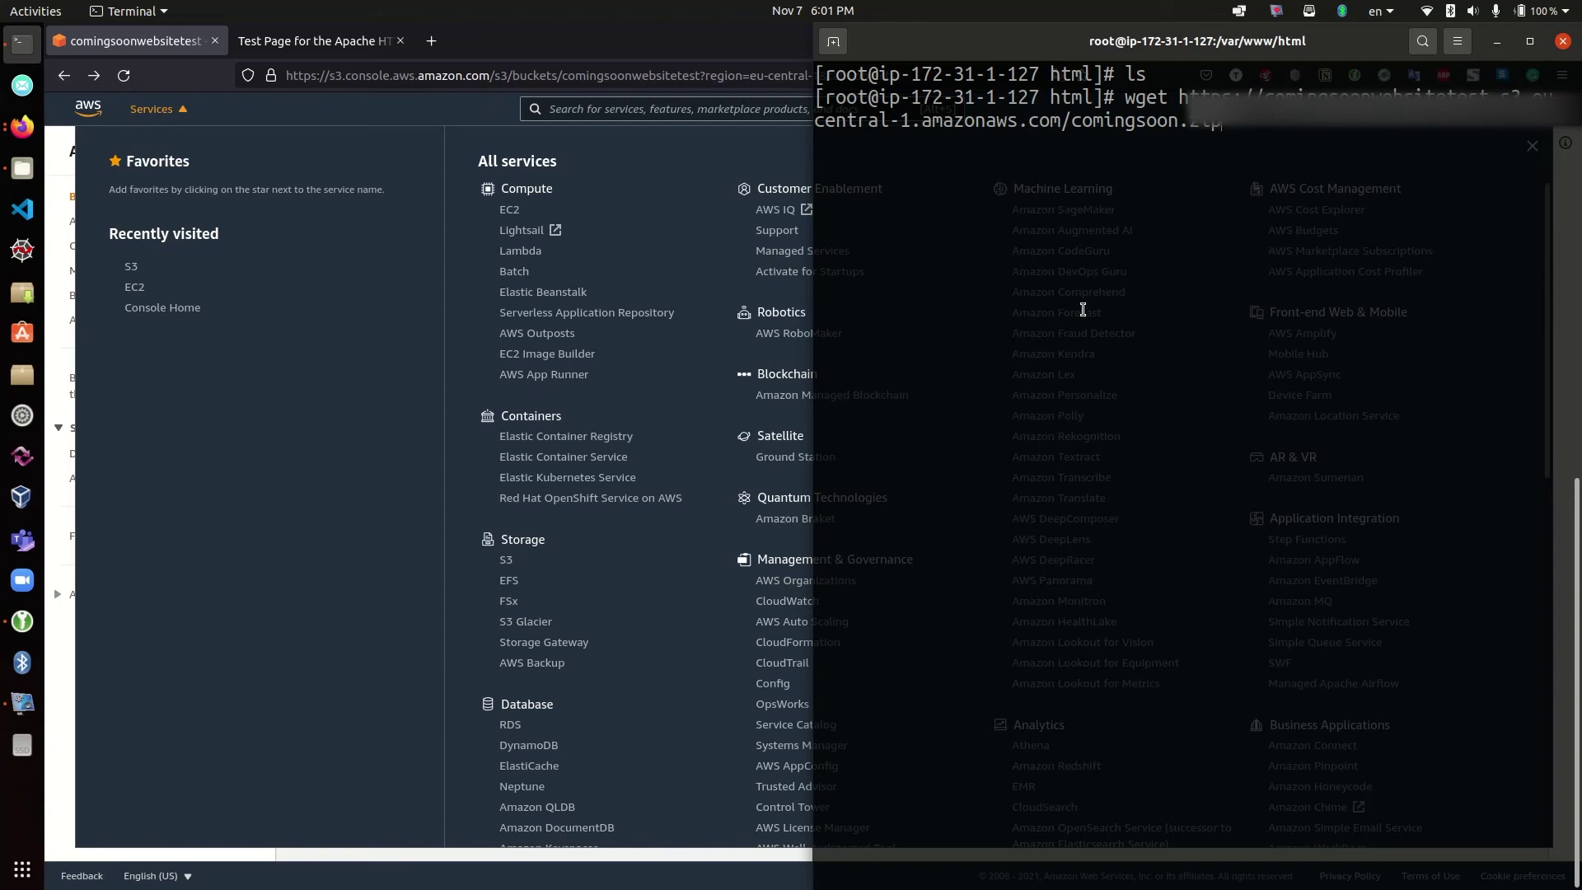
{"action": "key", "text": "Return"}
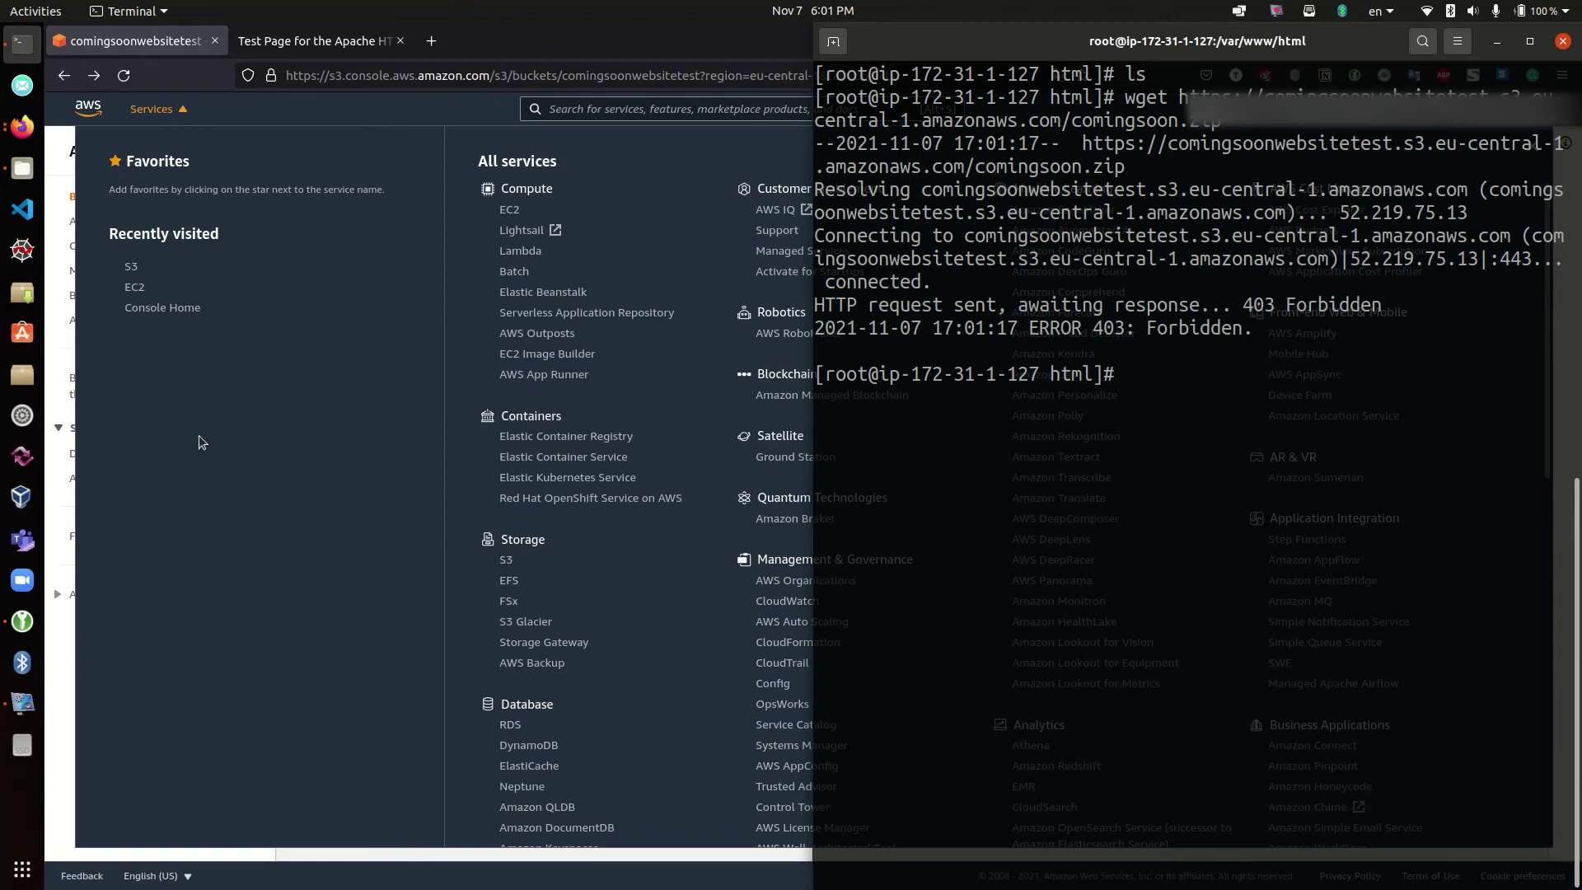
Switch to Firefox, make comingsoon.zip in the comingsoonwebsitetest bucket public, and select it again in the object list
{"action": "left_click", "coordinate": [598, 51]}
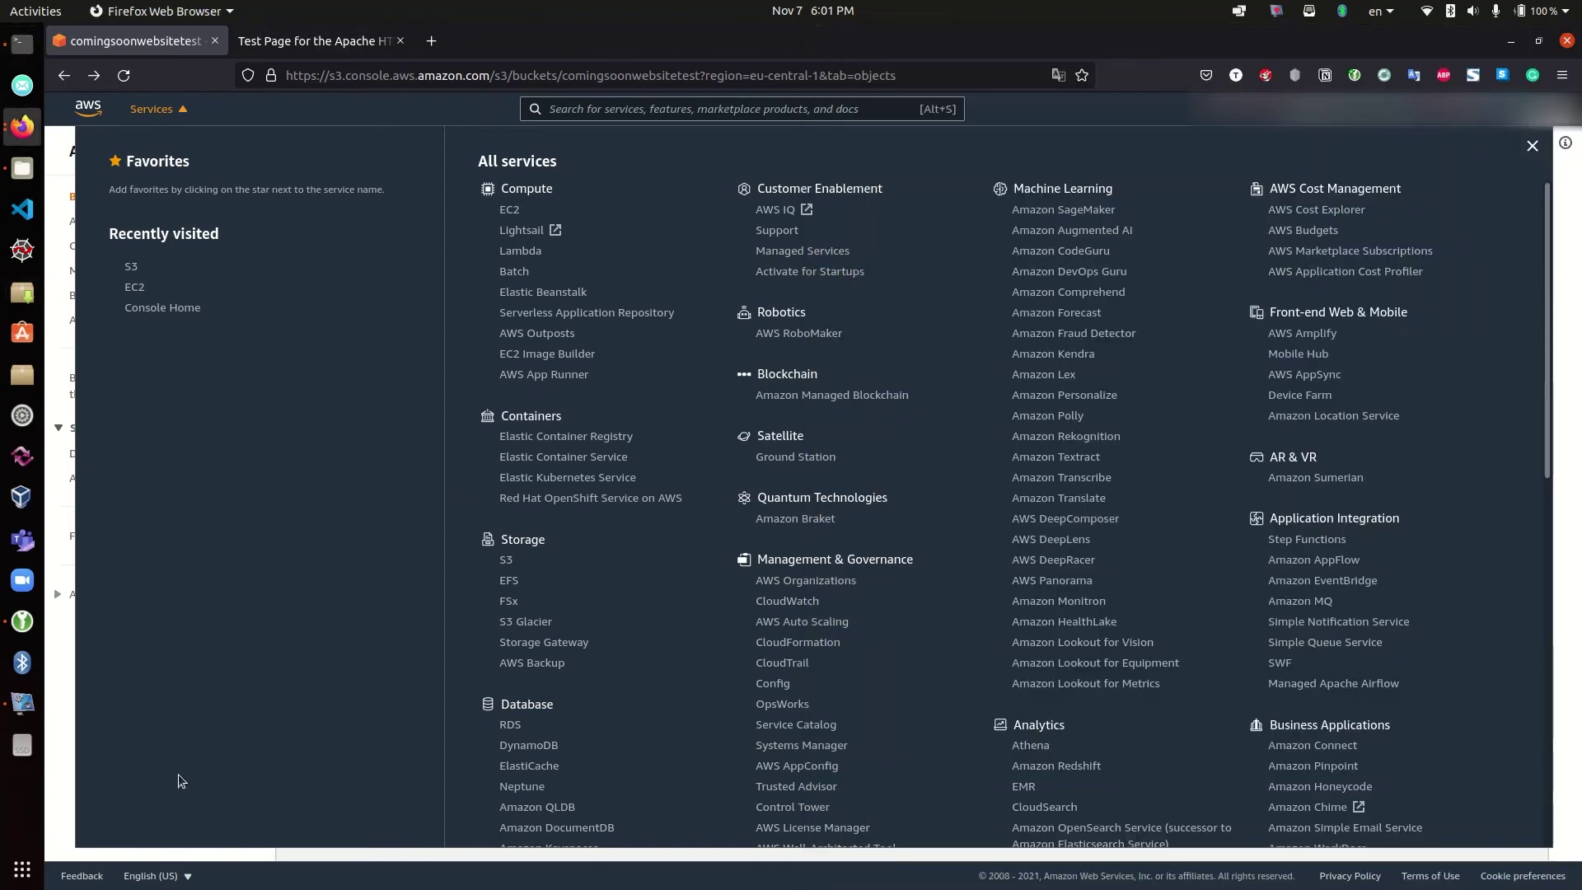
{"action": "left_click", "coordinate": [57, 820]}
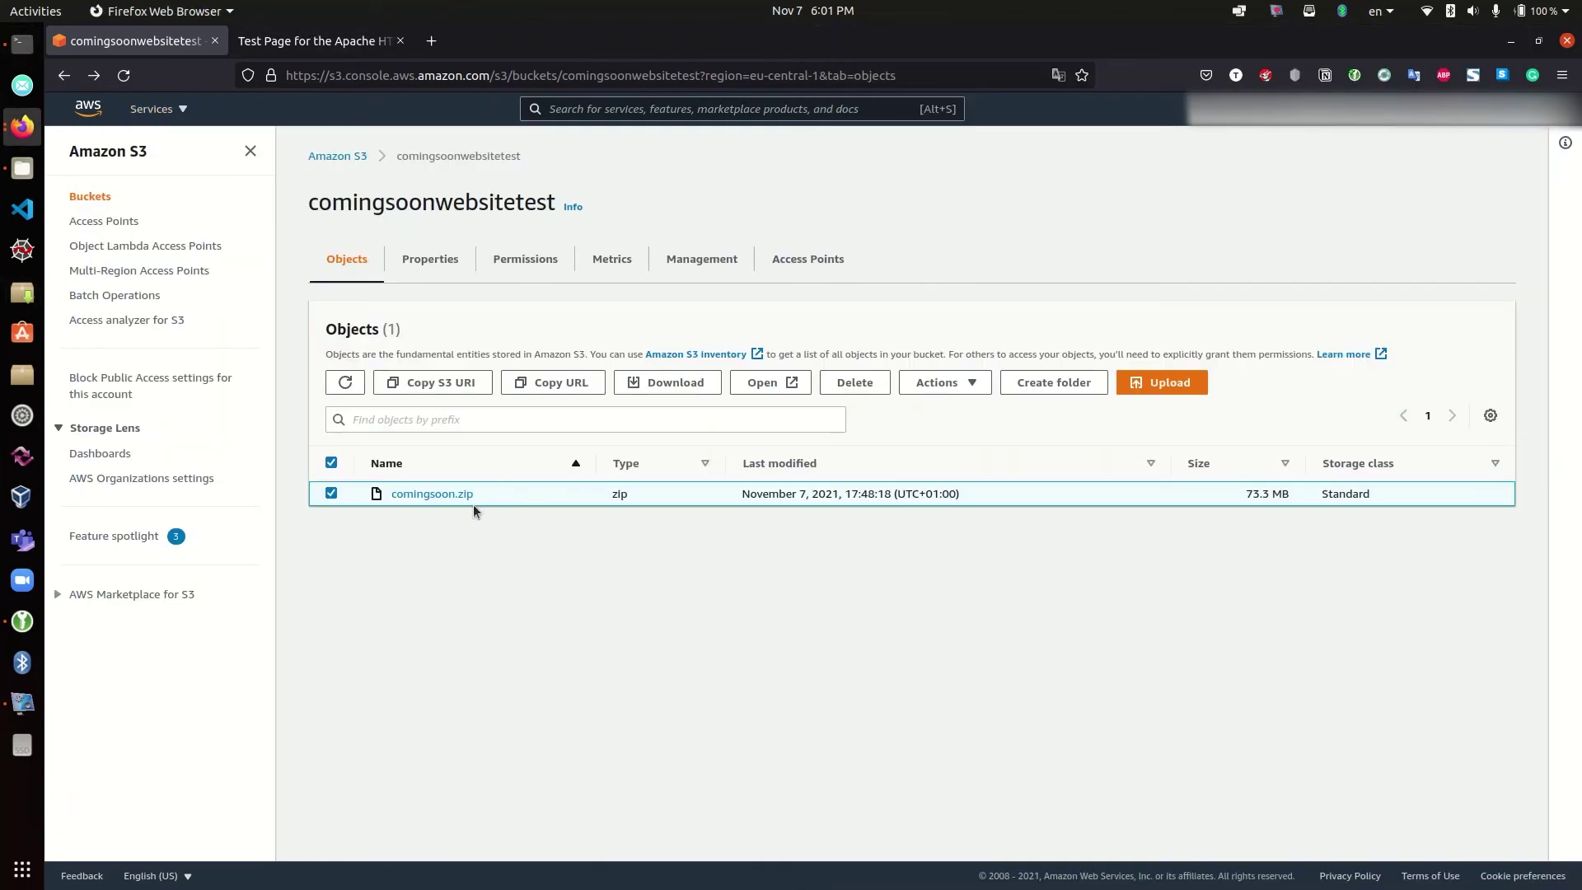
{"action": "left_click", "coordinate": [947, 385]}
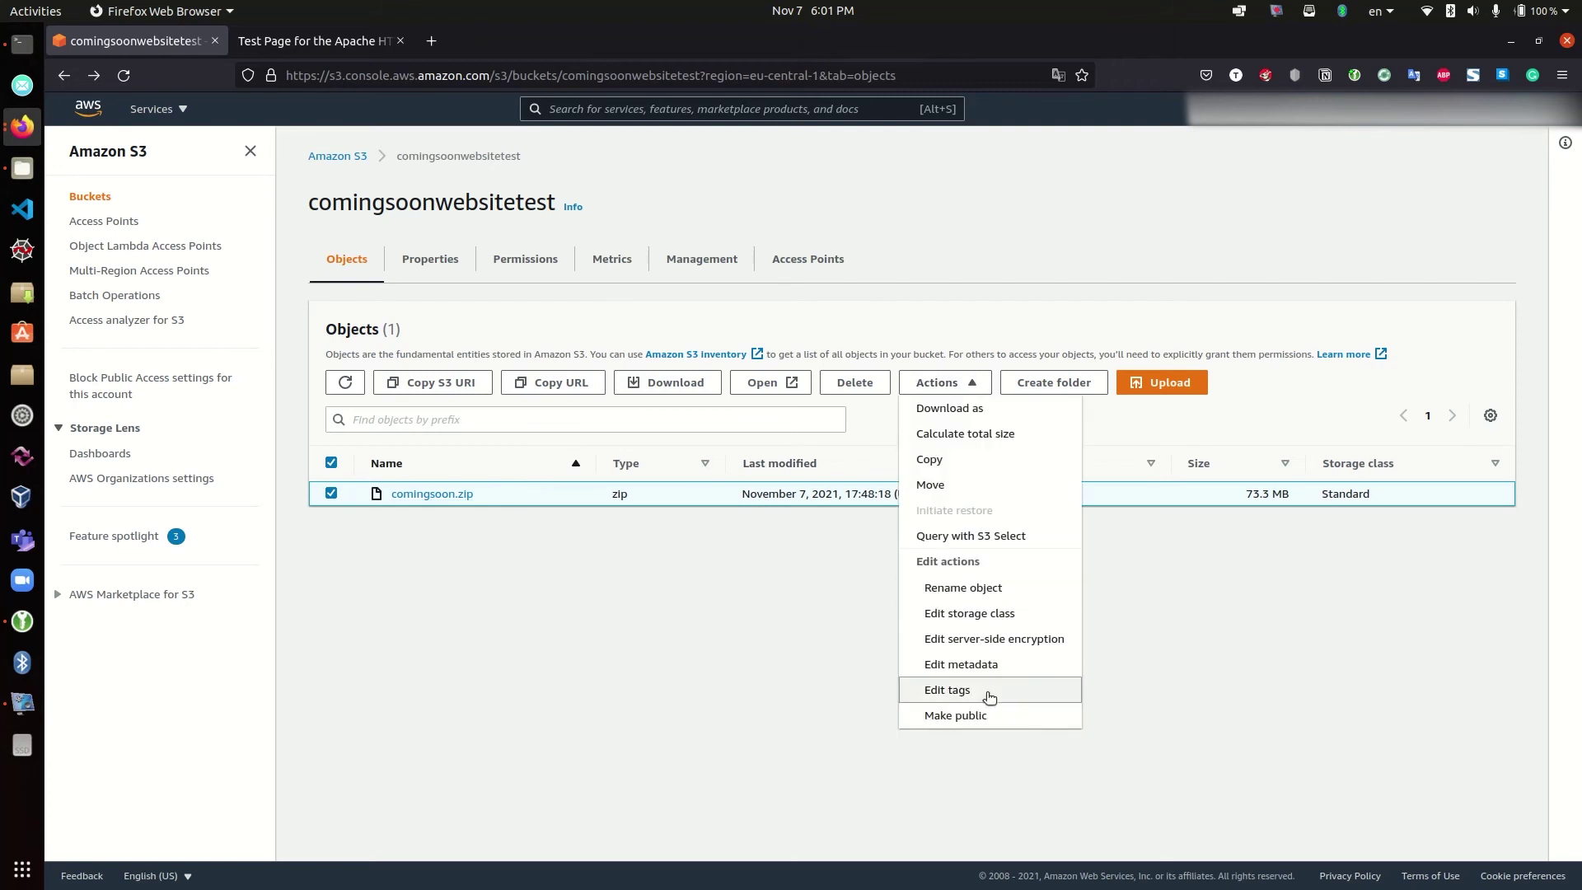
{"action": "left_click", "coordinate": [977, 716]}
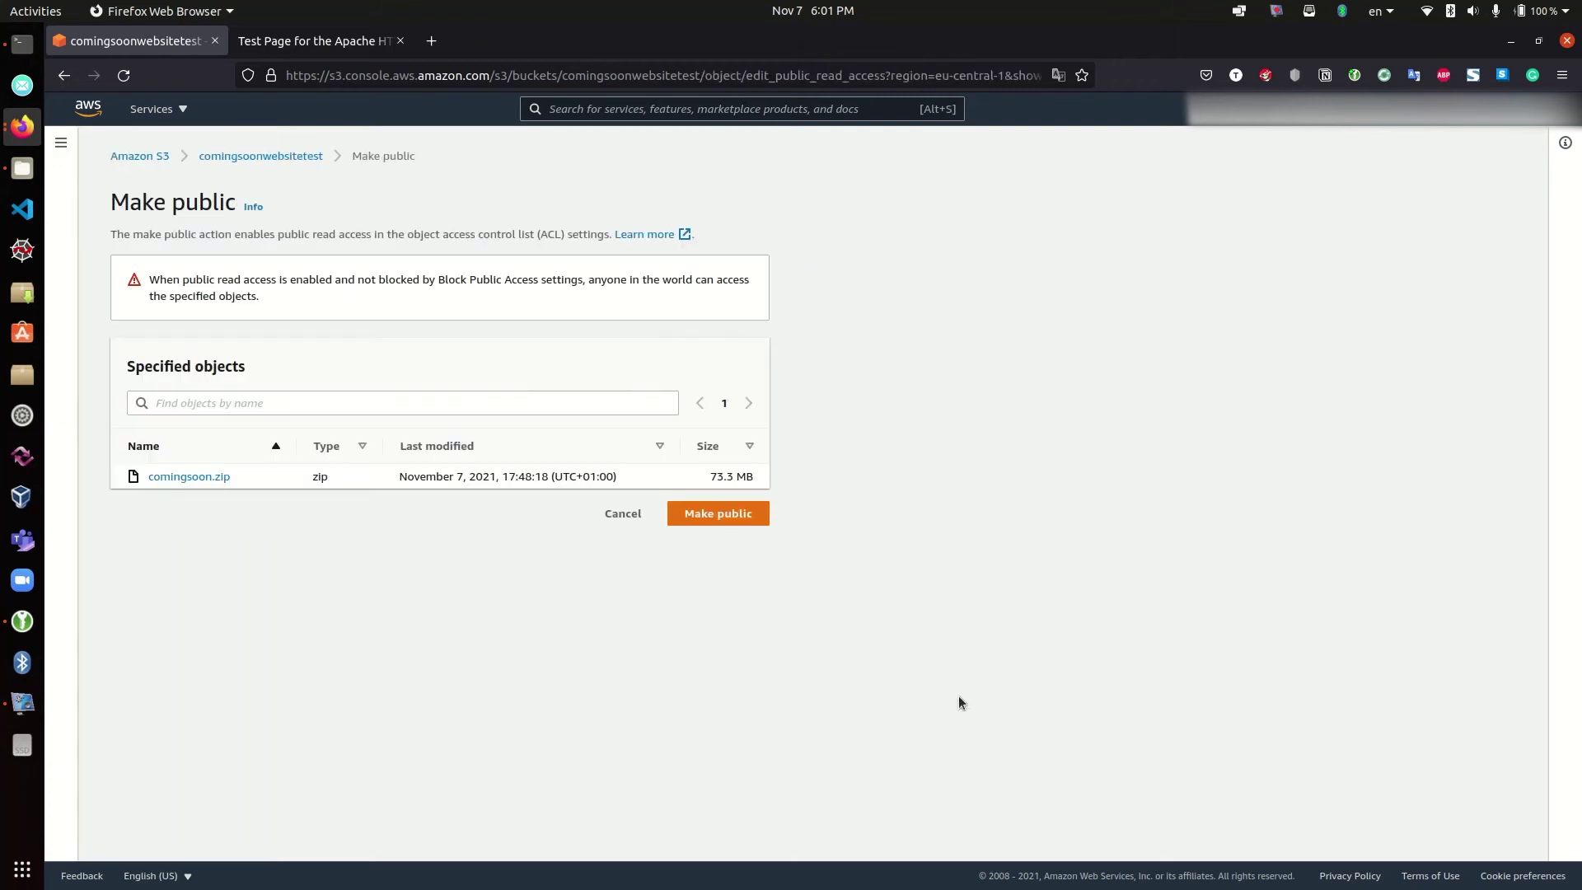
{"action": "left_click", "coordinate": [726, 515]}
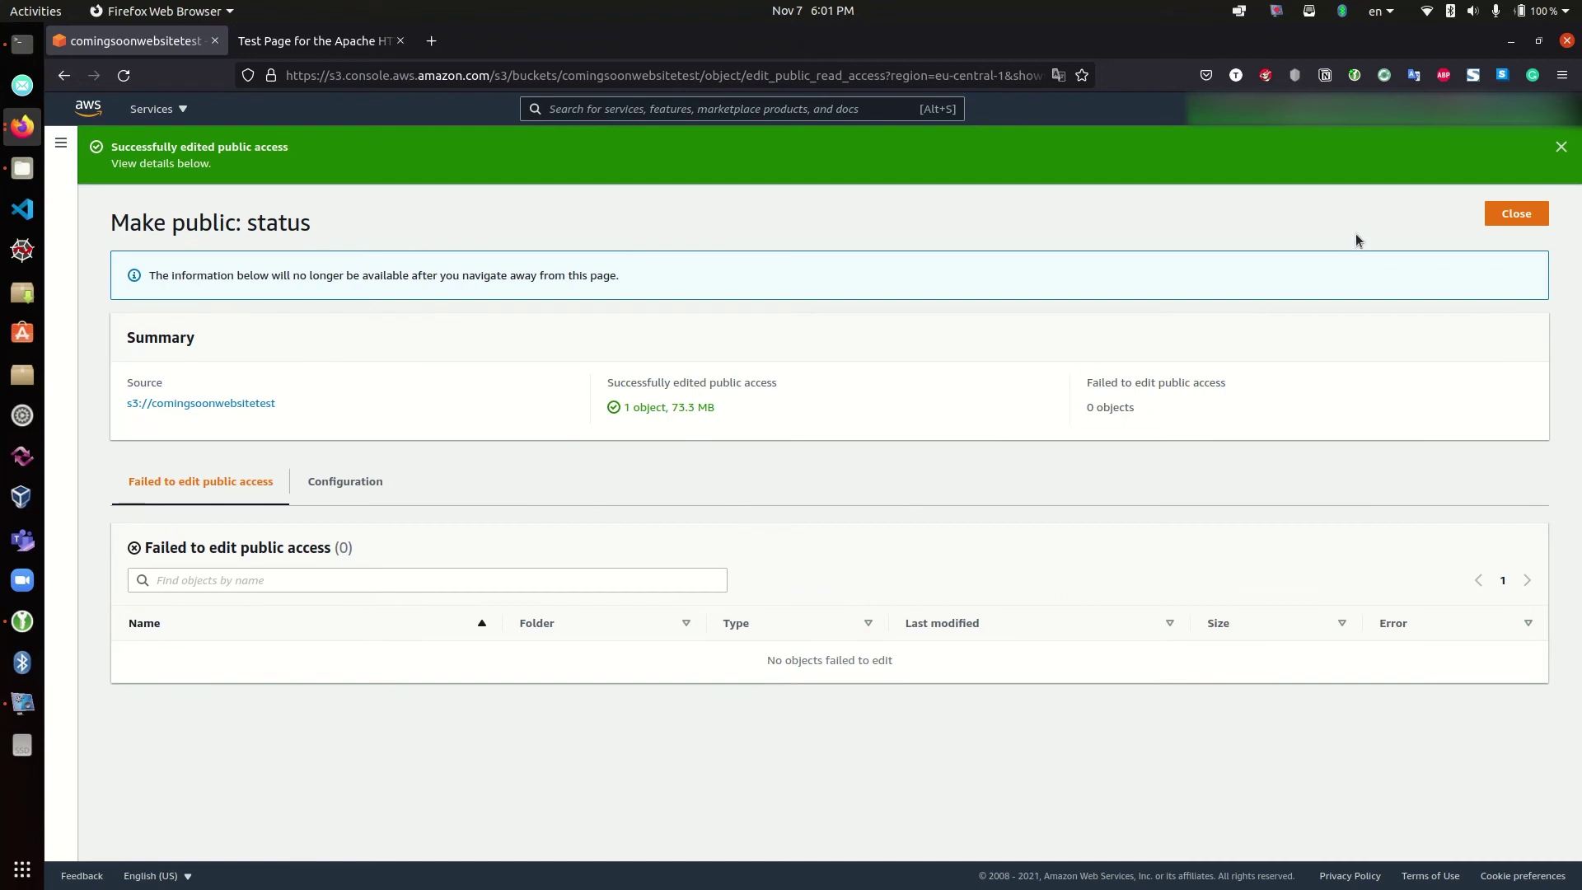
{"action": "left_click", "coordinate": [1515, 213]}
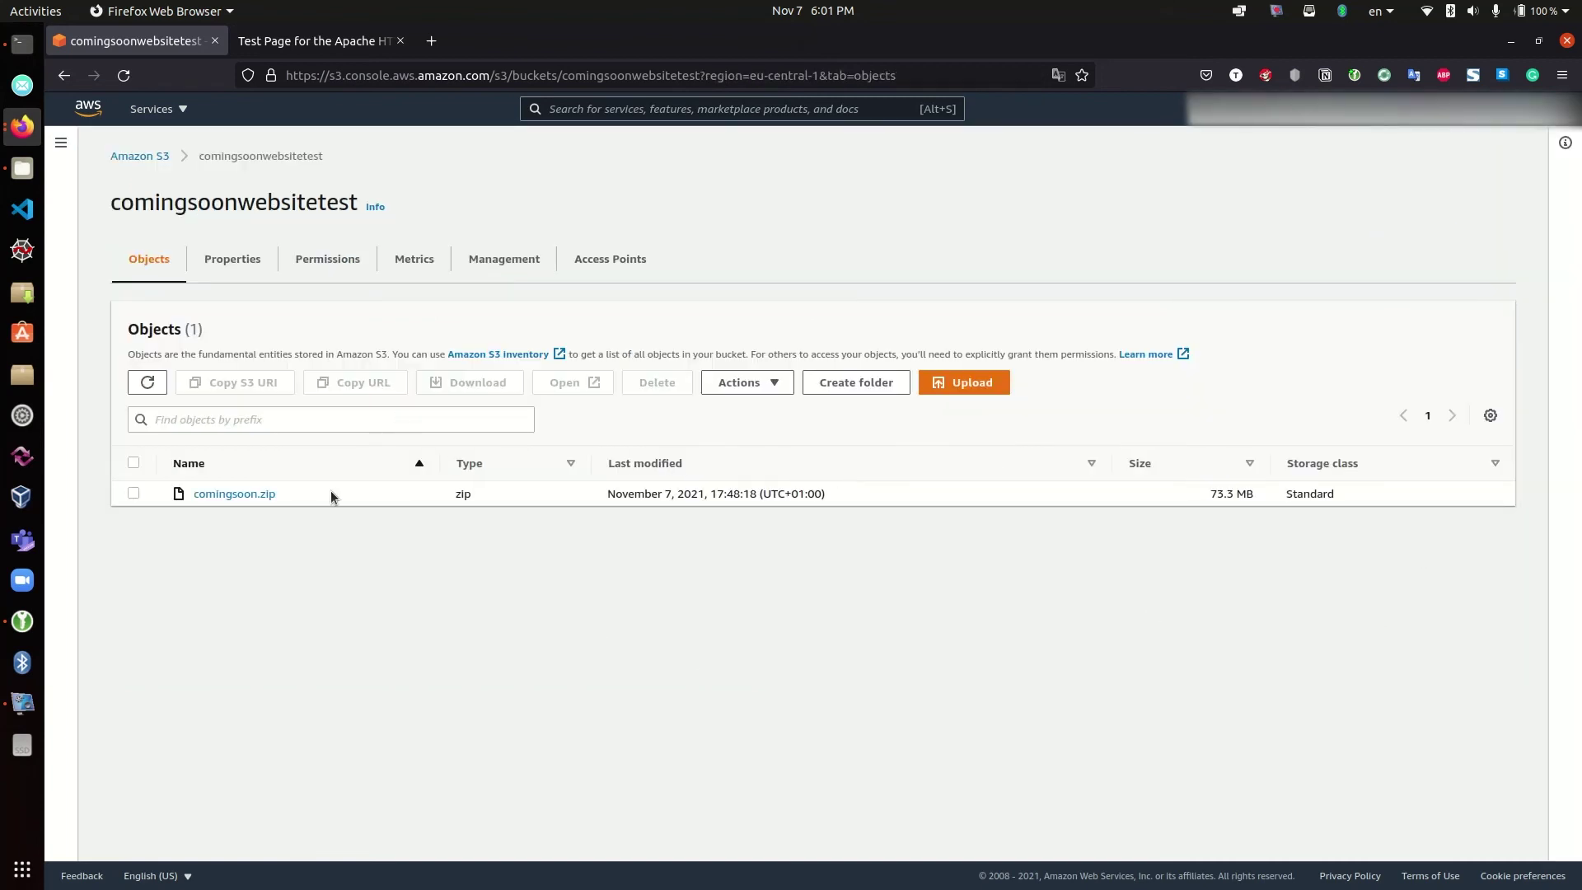
{"action": "left_click", "coordinate": [133, 492]}
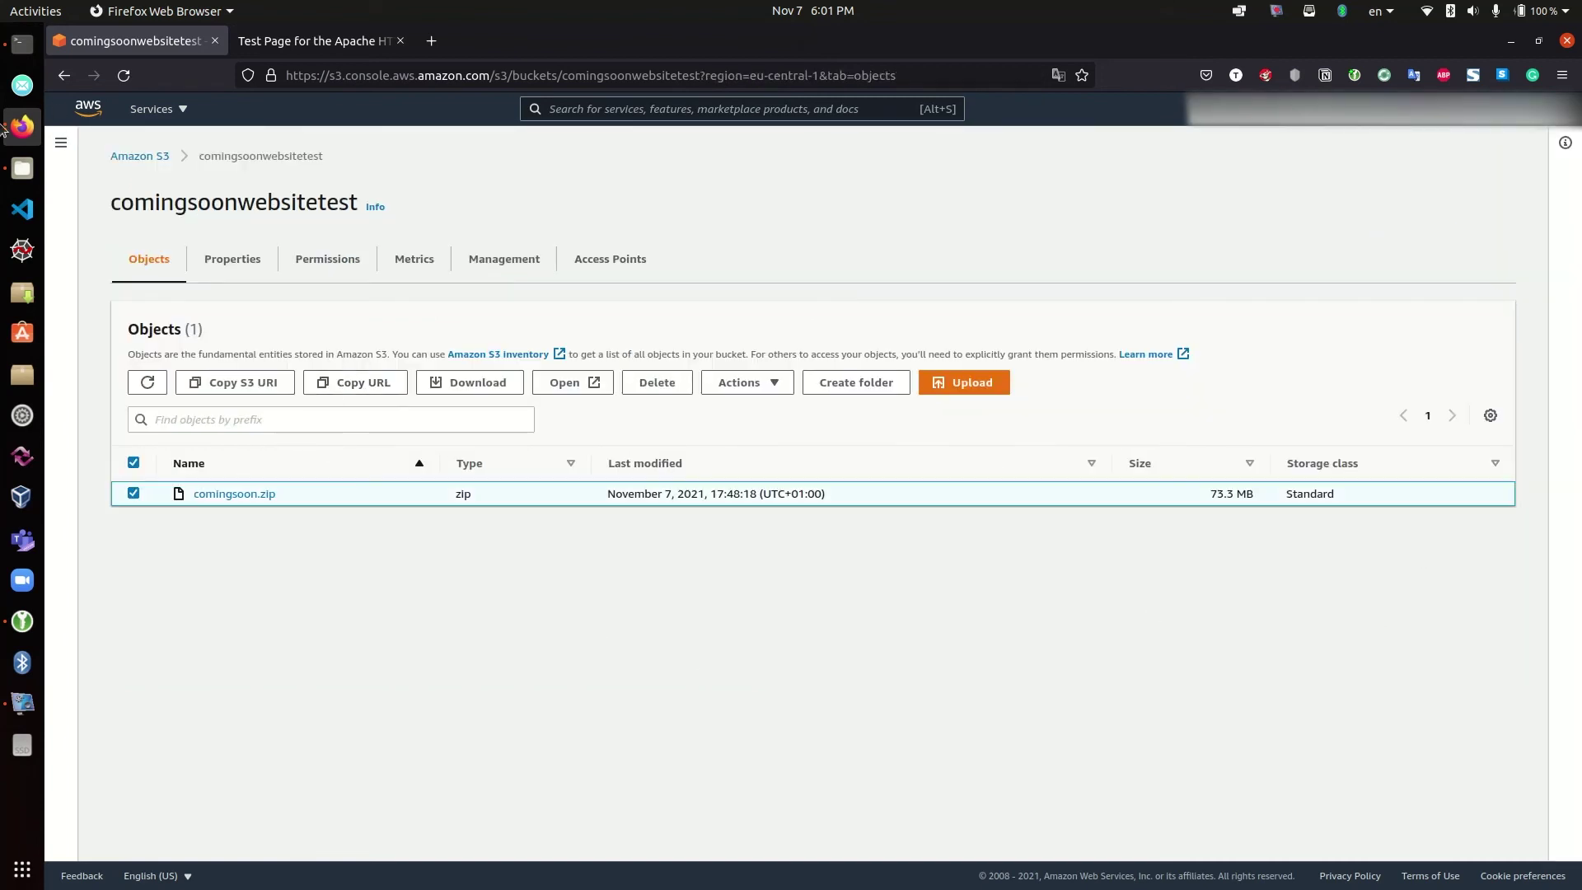
Switch to the terminal and rerun the wget download of comingsoon.zip into /var/www/html
{"action": "left_click", "coordinate": [22, 43]}
{"action": "key", "text": "Up"}
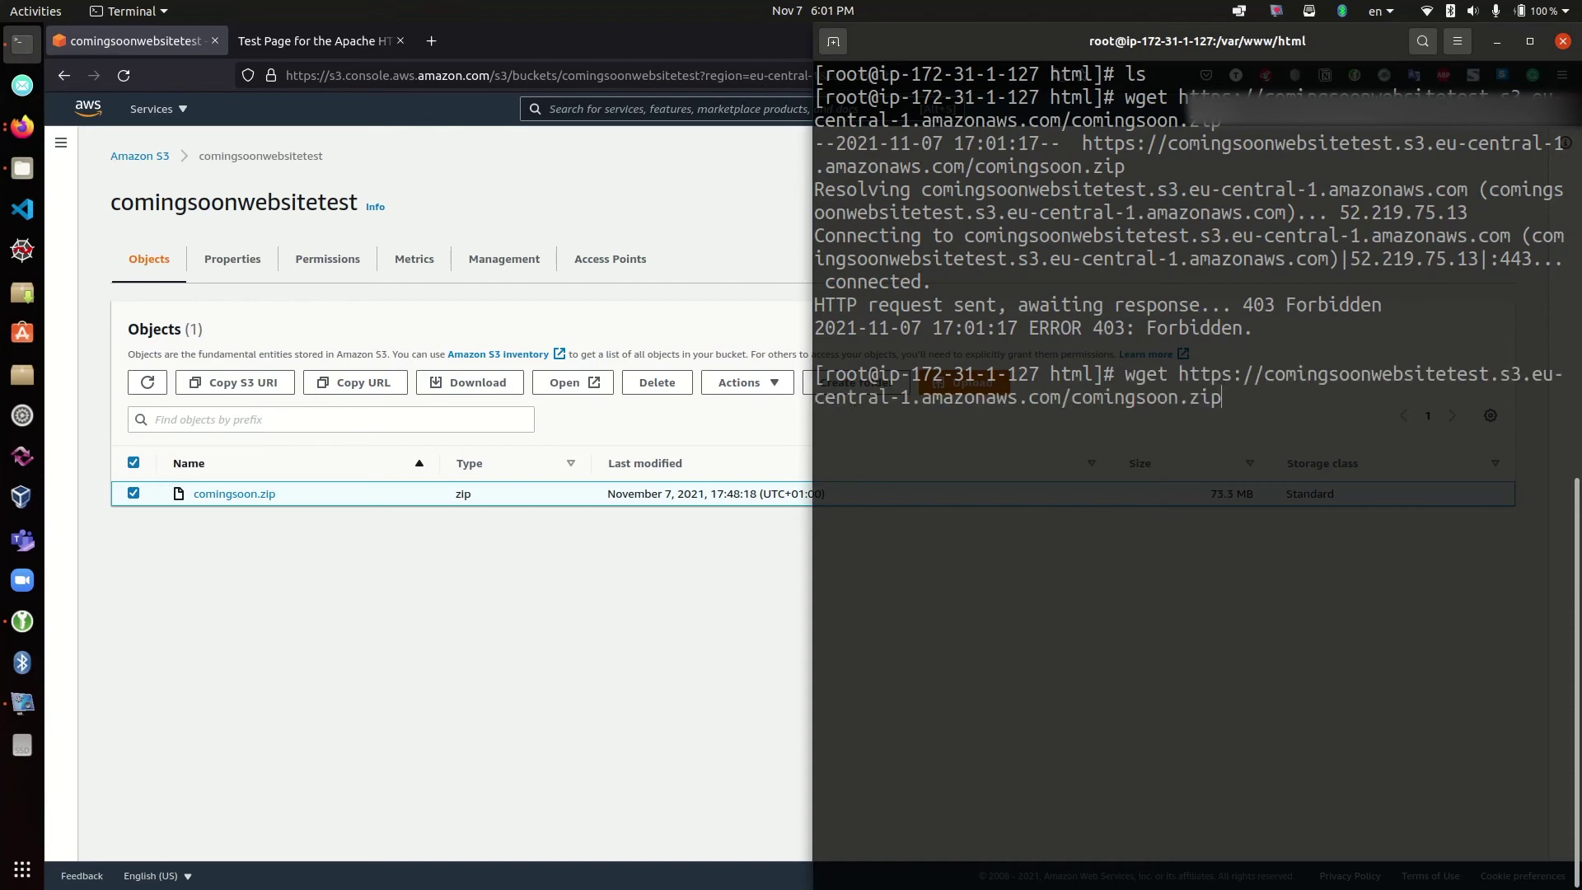
{"action": "key", "text": "Return"}
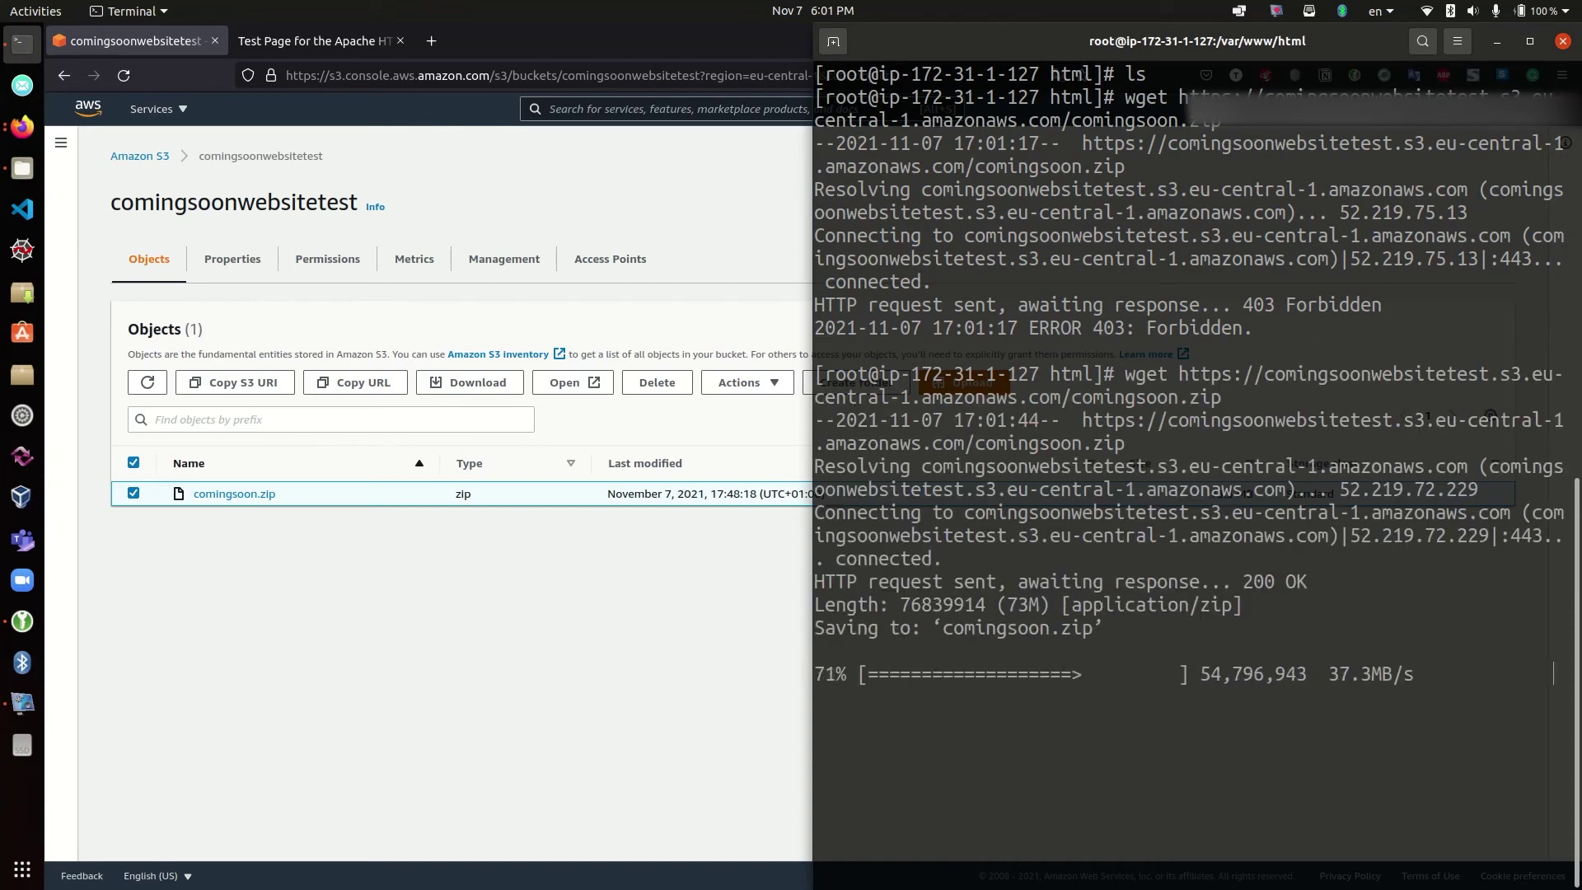
Clear the terminal and list the web root with ls to check for the downloaded zip
{"action": "type", "text": "clear"}
{"action": "key", "text": "Return"}
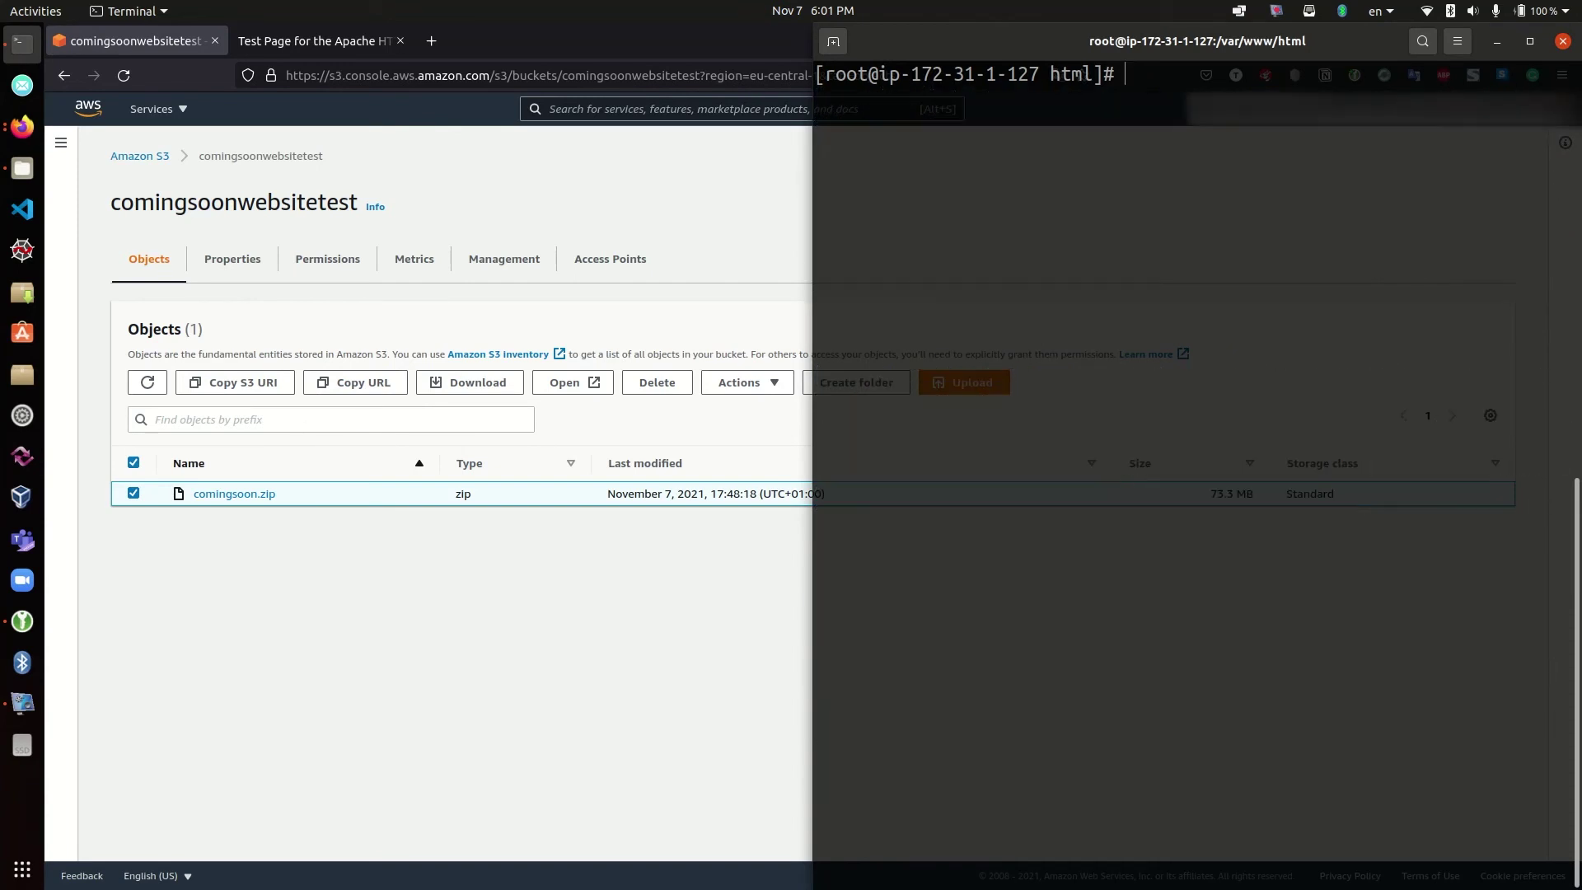
{"action": "type", "text": "ls"}
{"action": "key", "text": "Return"}
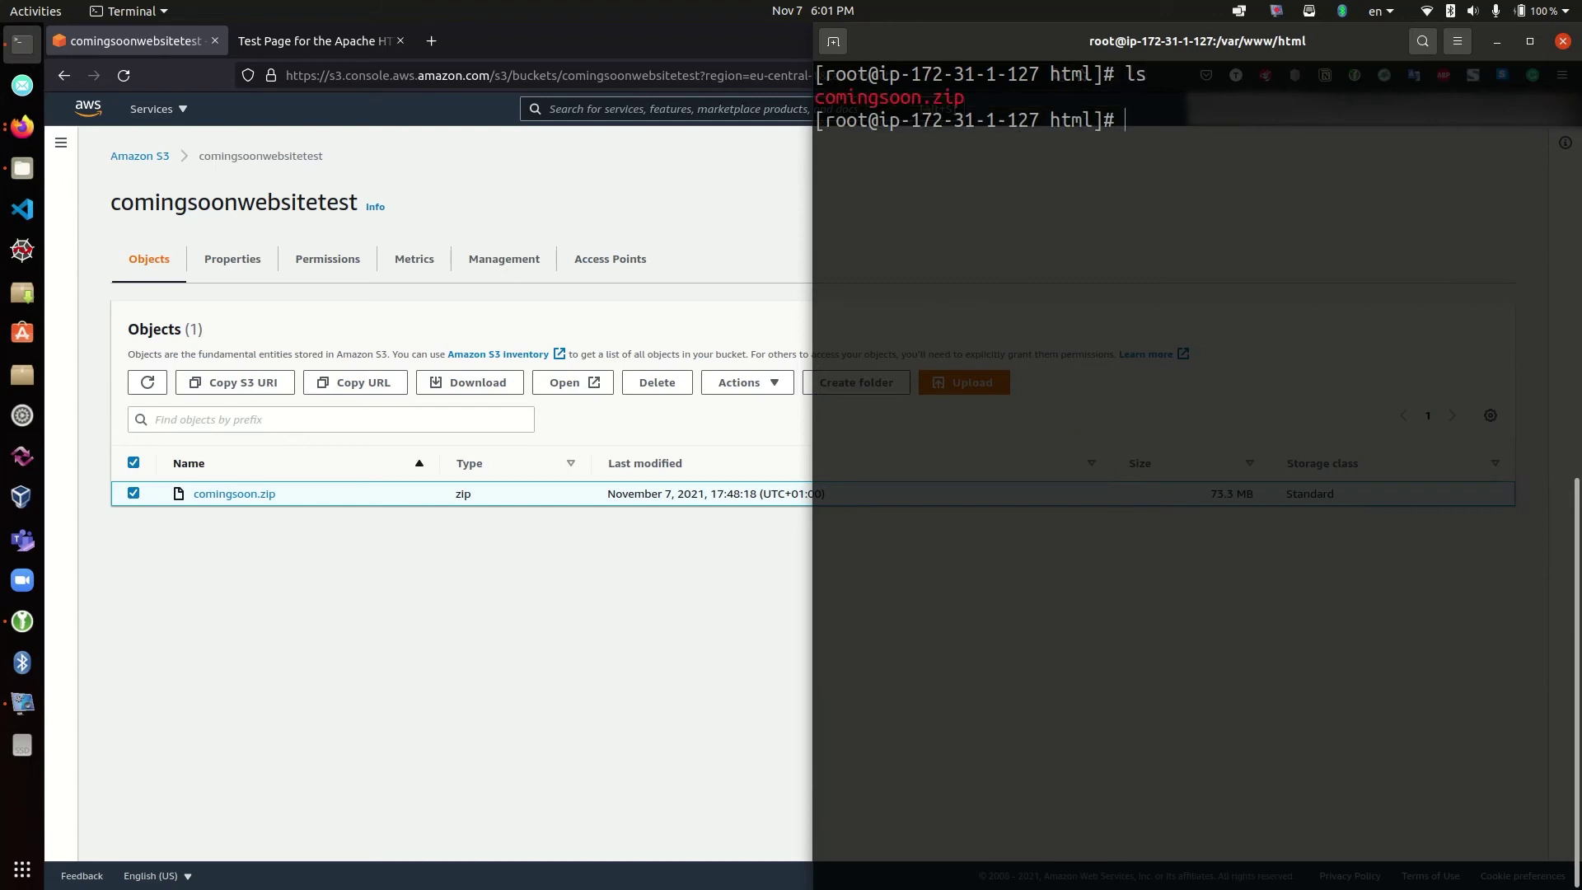
{"action": "left_click_drag", "start_coordinate": [964, 97], "coordinate": [815, 99]}
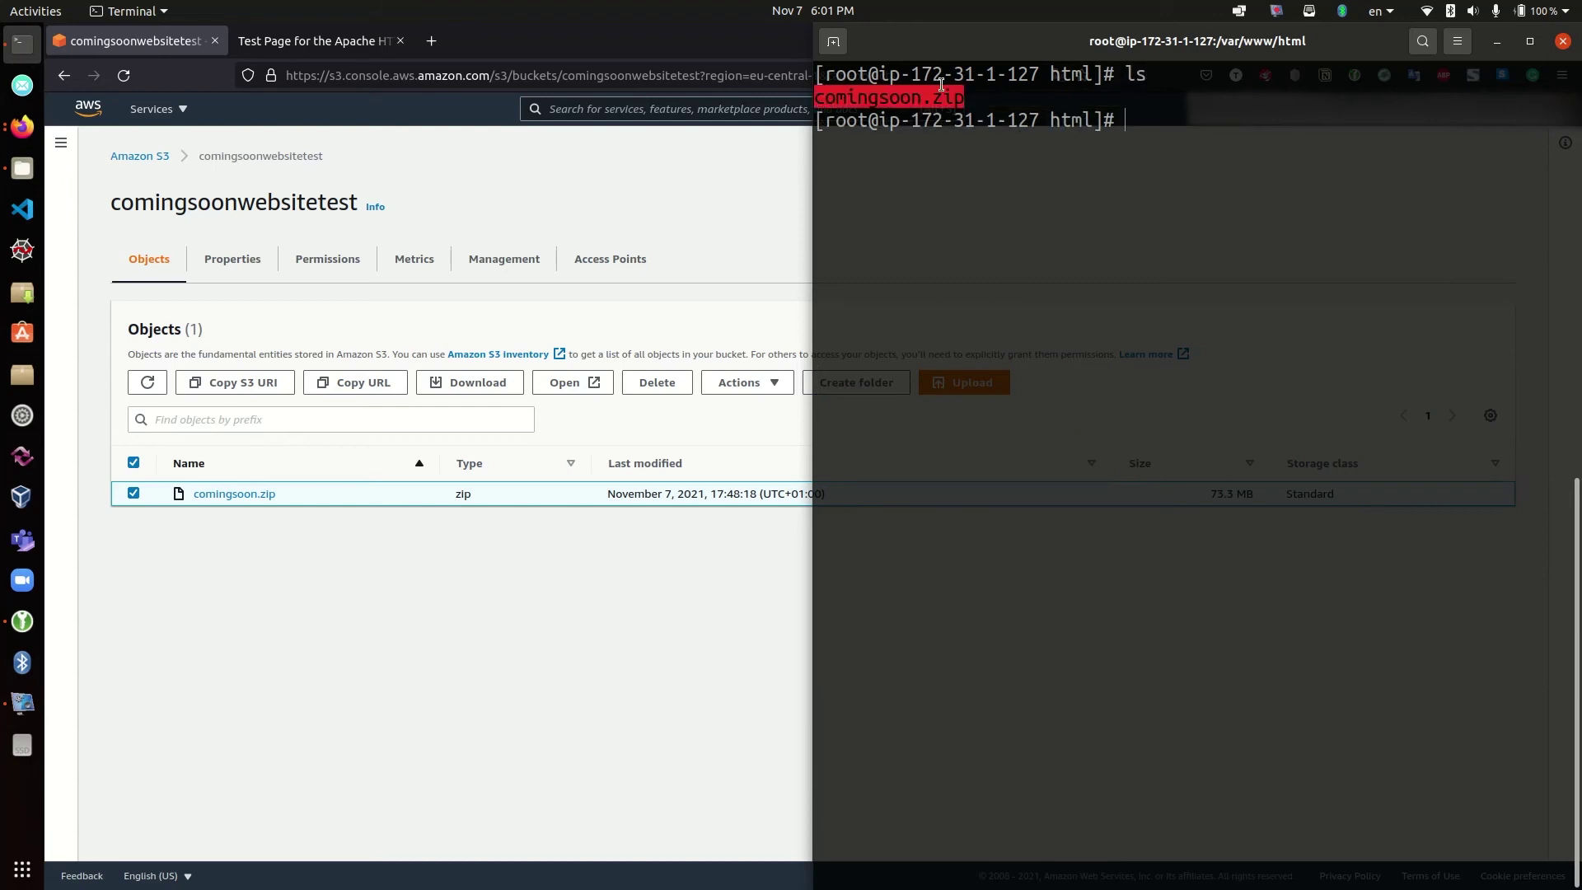
{"action": "left_click", "coordinate": [1053, 332]}
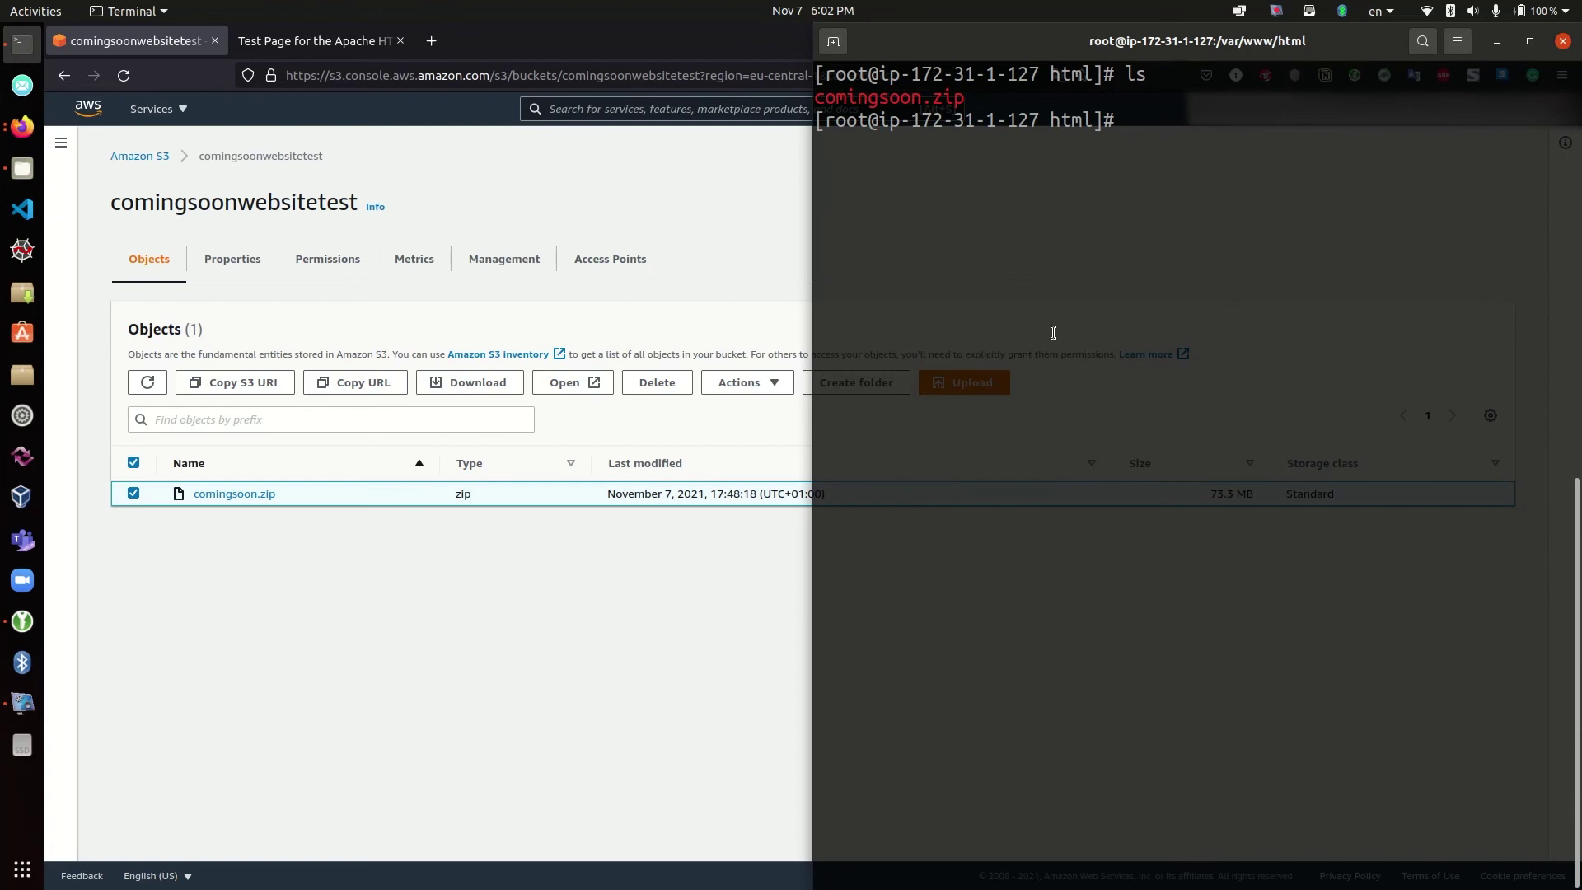
Extract comingsoon.zip in the web root with unzip
{"action": "type", "text": "unzip"}
{"action": "type", "text": "comingsoon.zip"}
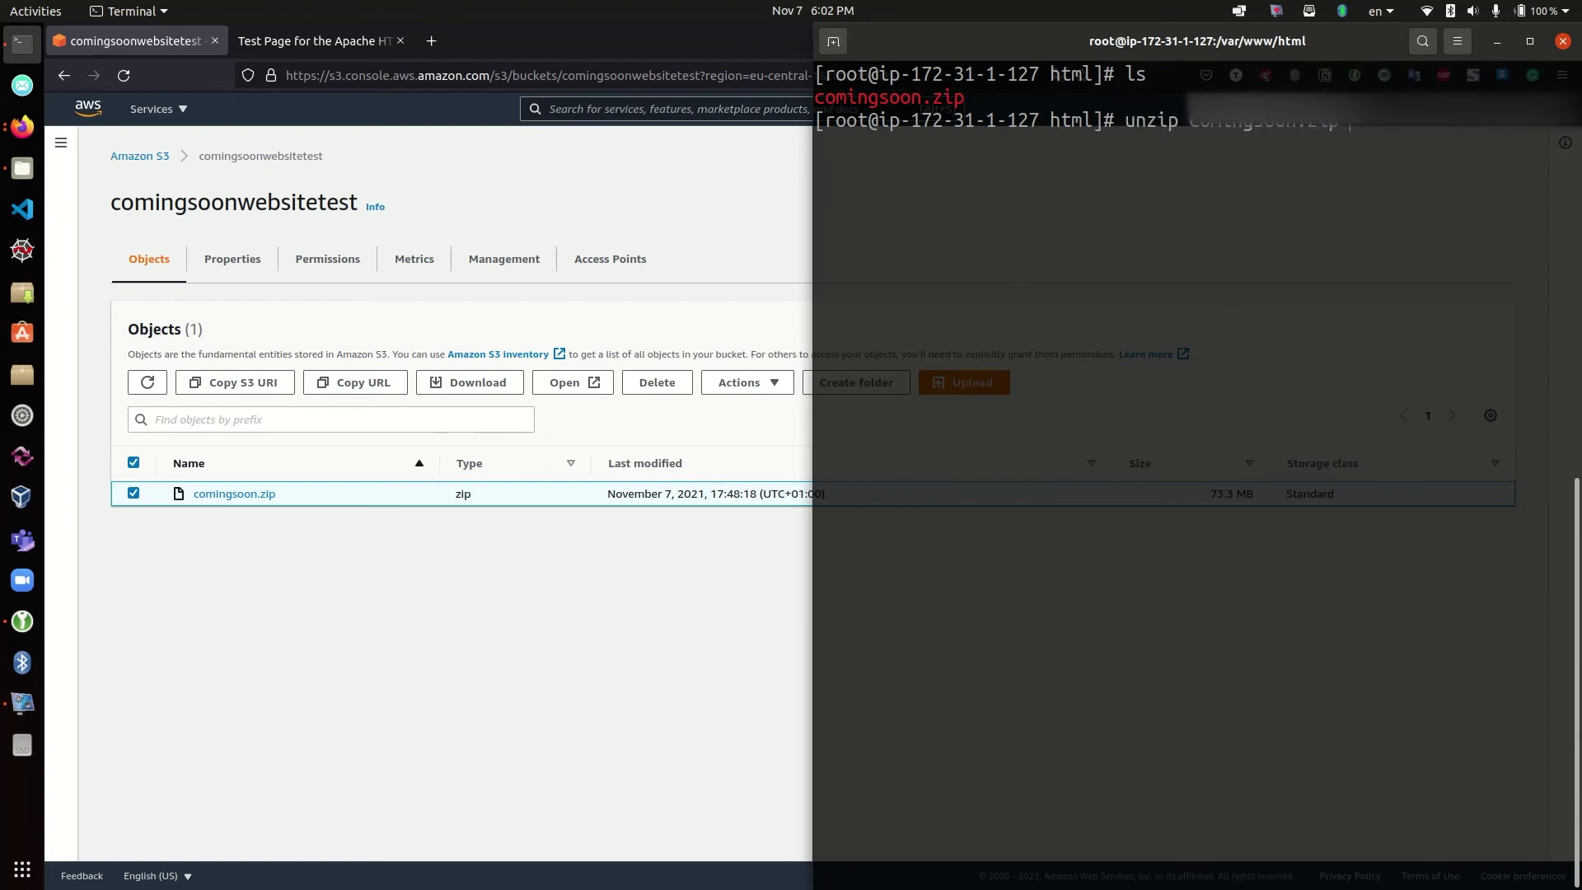
{"action": "key", "text": "Return"}
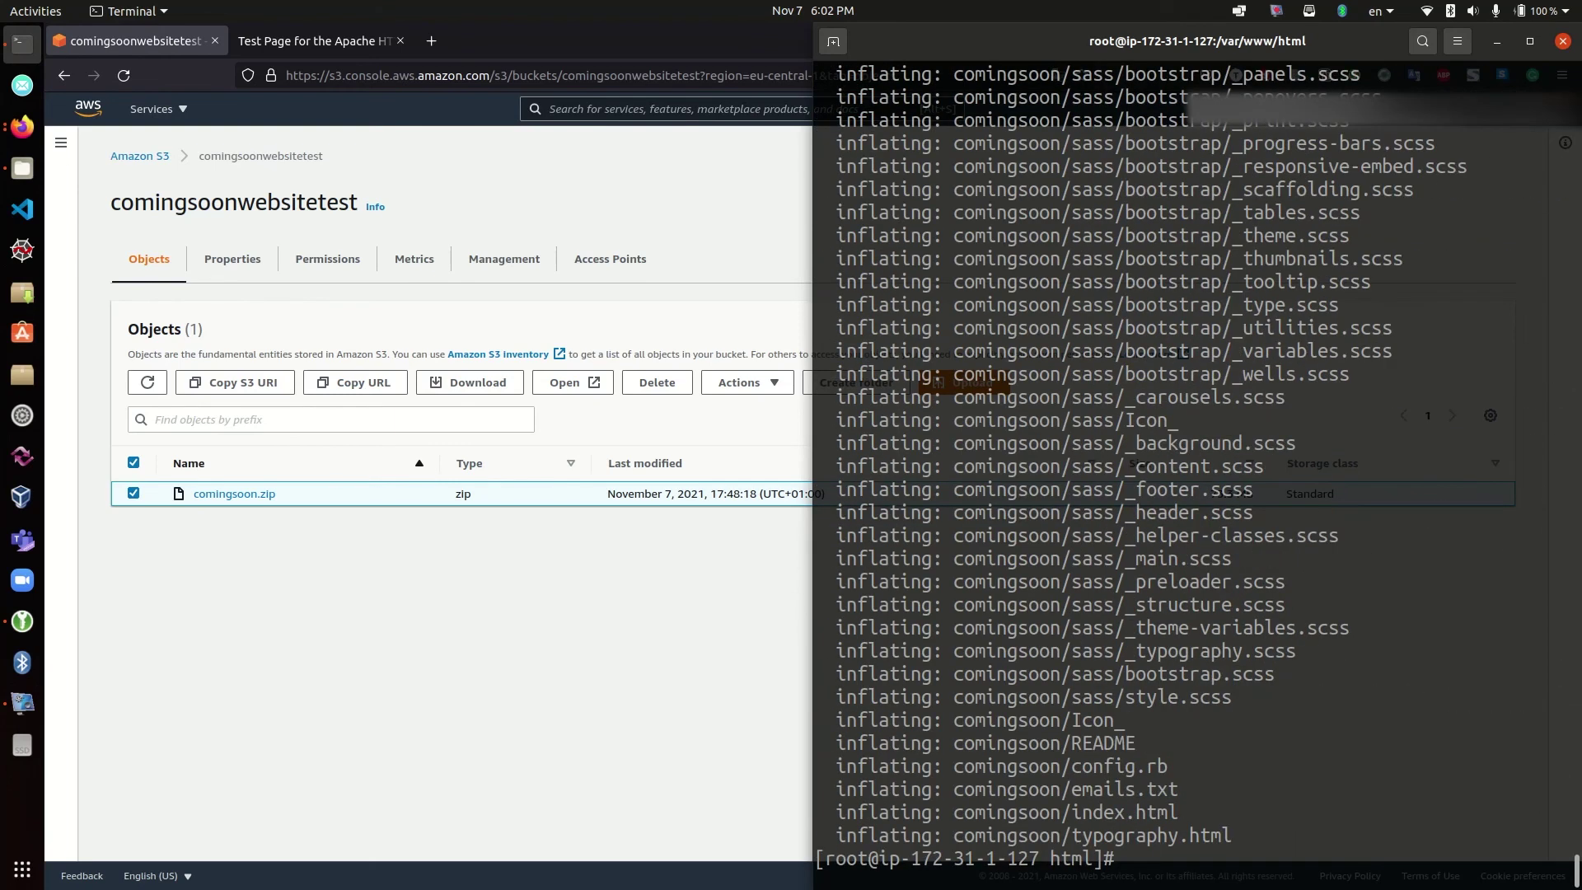
Clear the extraction output and list the web root with ls to check the extracted folder
{"action": "type", "text": "clear"}
{"action": "key", "text": "Return"}
{"action": "type", "text": "ls"}
{"action": "key", "text": "Return"}
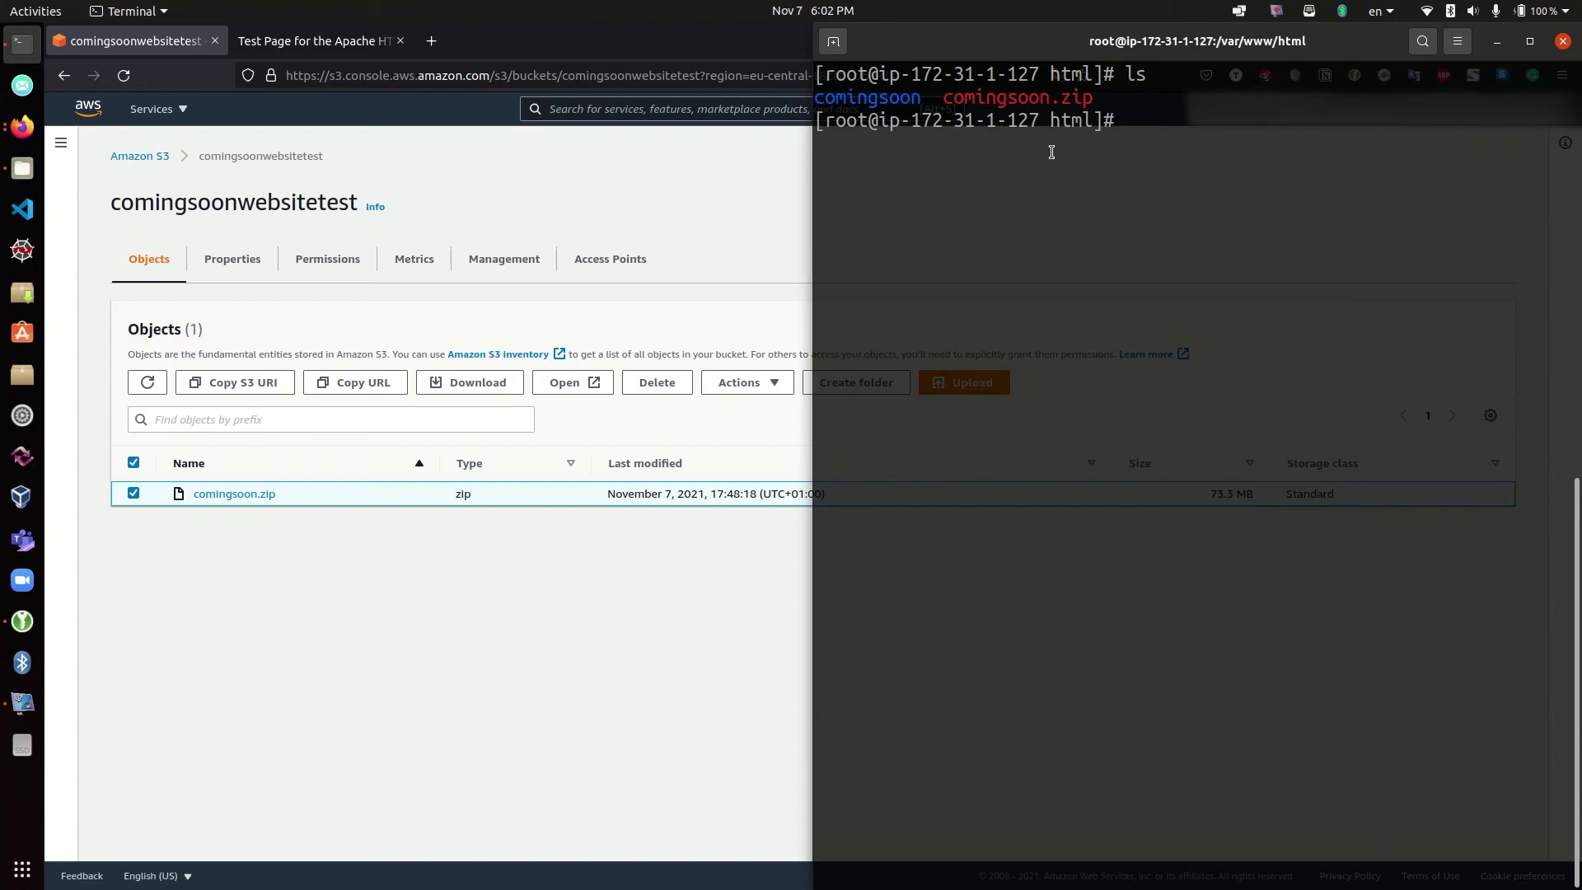
{"action": "left_click_drag", "start_coordinate": [947, 98], "coordinate": [1096, 96]}
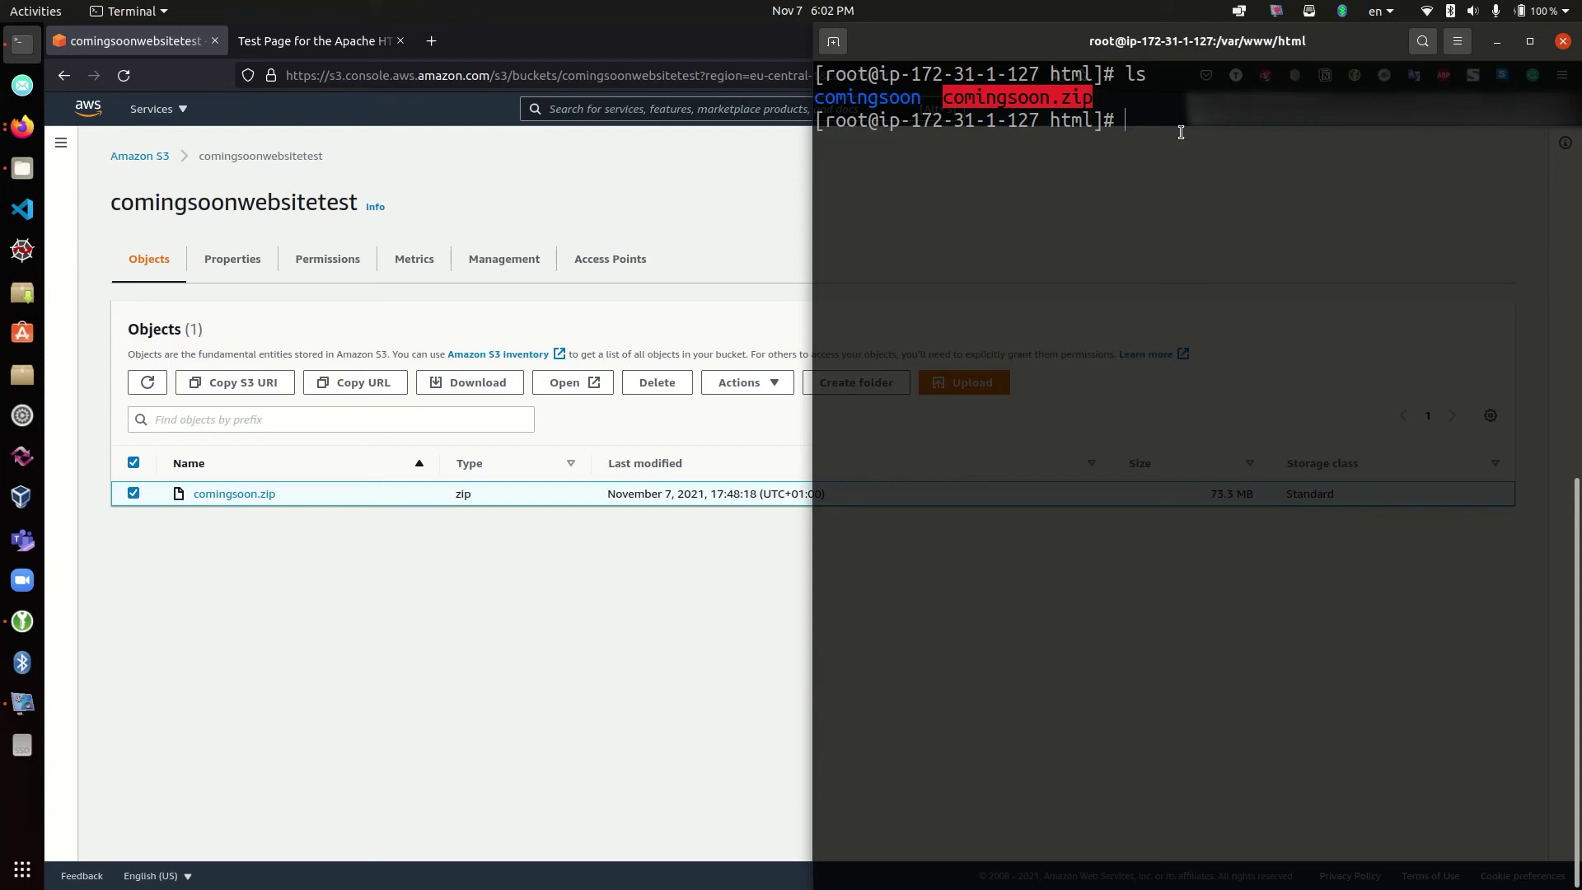
{"action": "key", "text": "ctrl+shift+F11"}
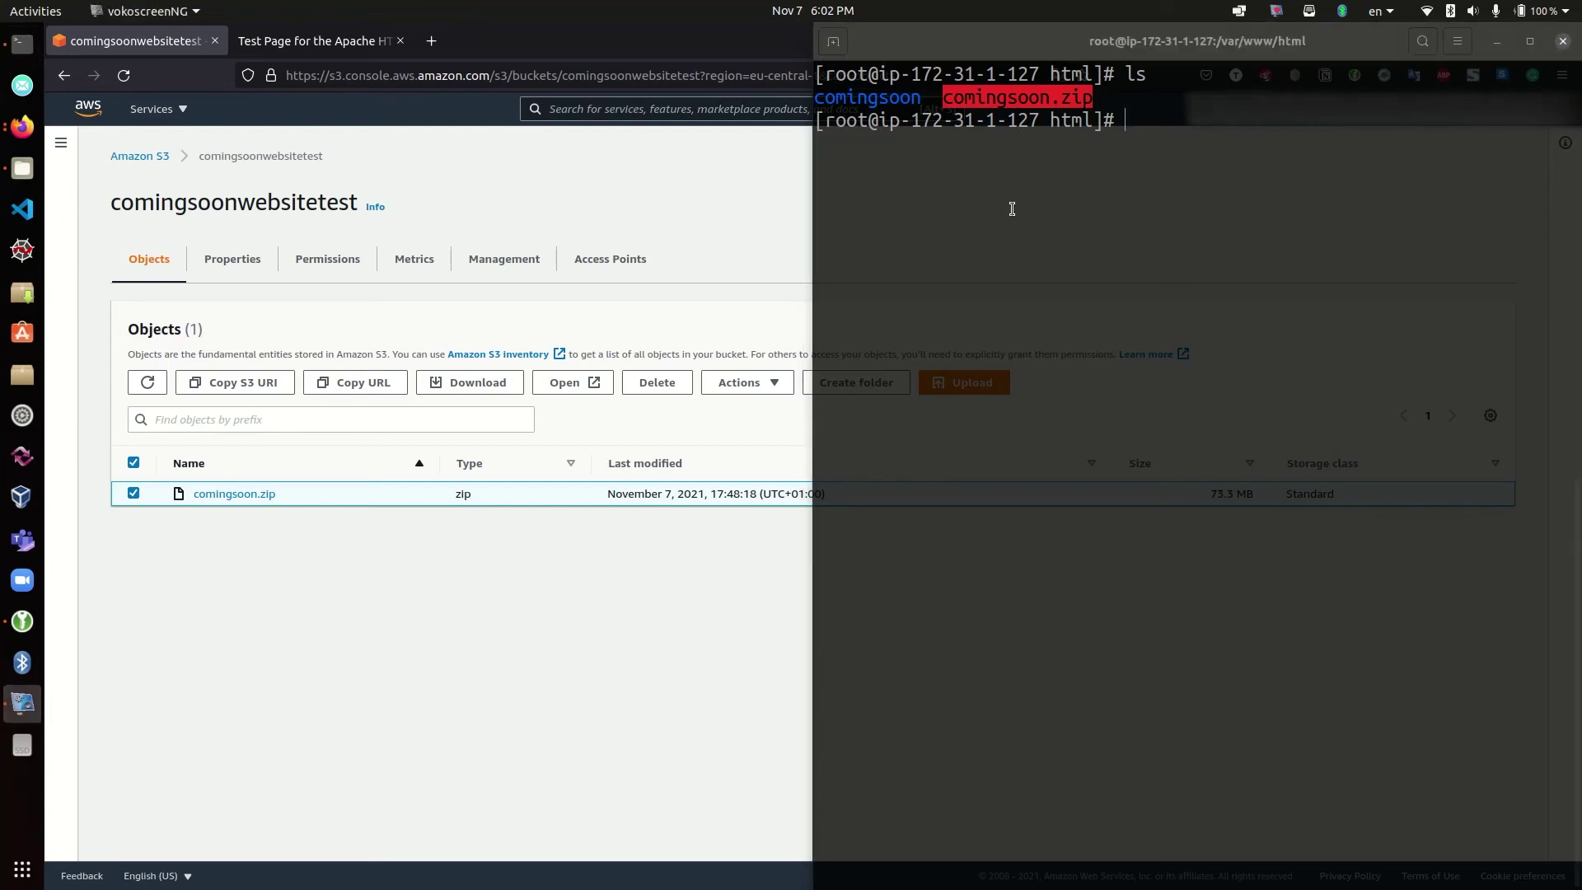
{"action": "left_click", "coordinate": [912, 146]}
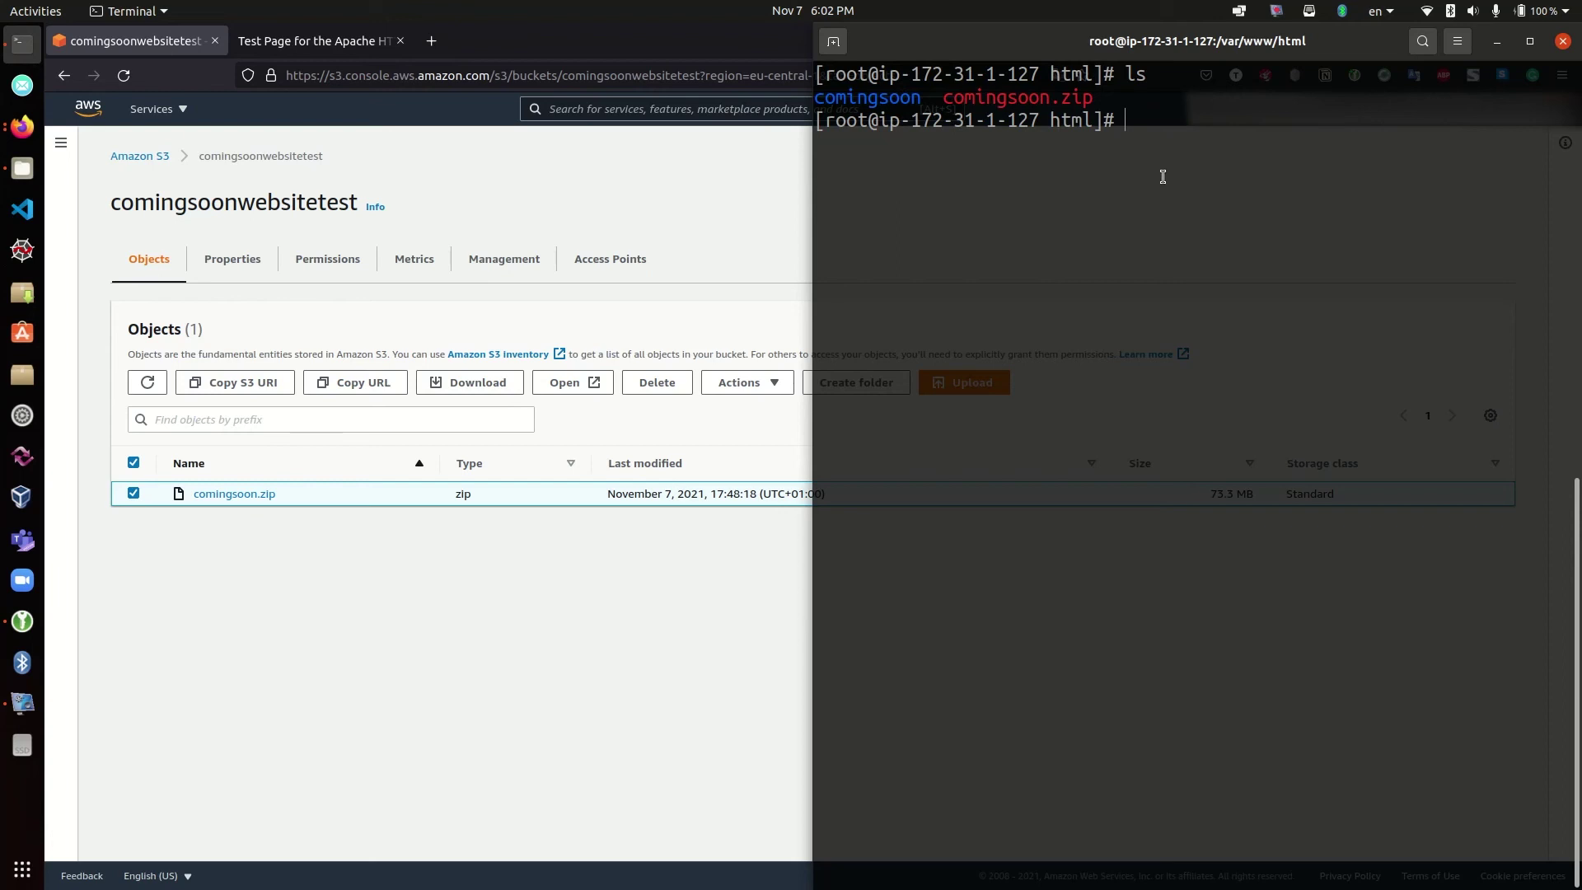
Delete comingsoon.zip from the web root with rm -rf and list the remaining contents
{"action": "type", "text": "rm -rf comingsoon"}
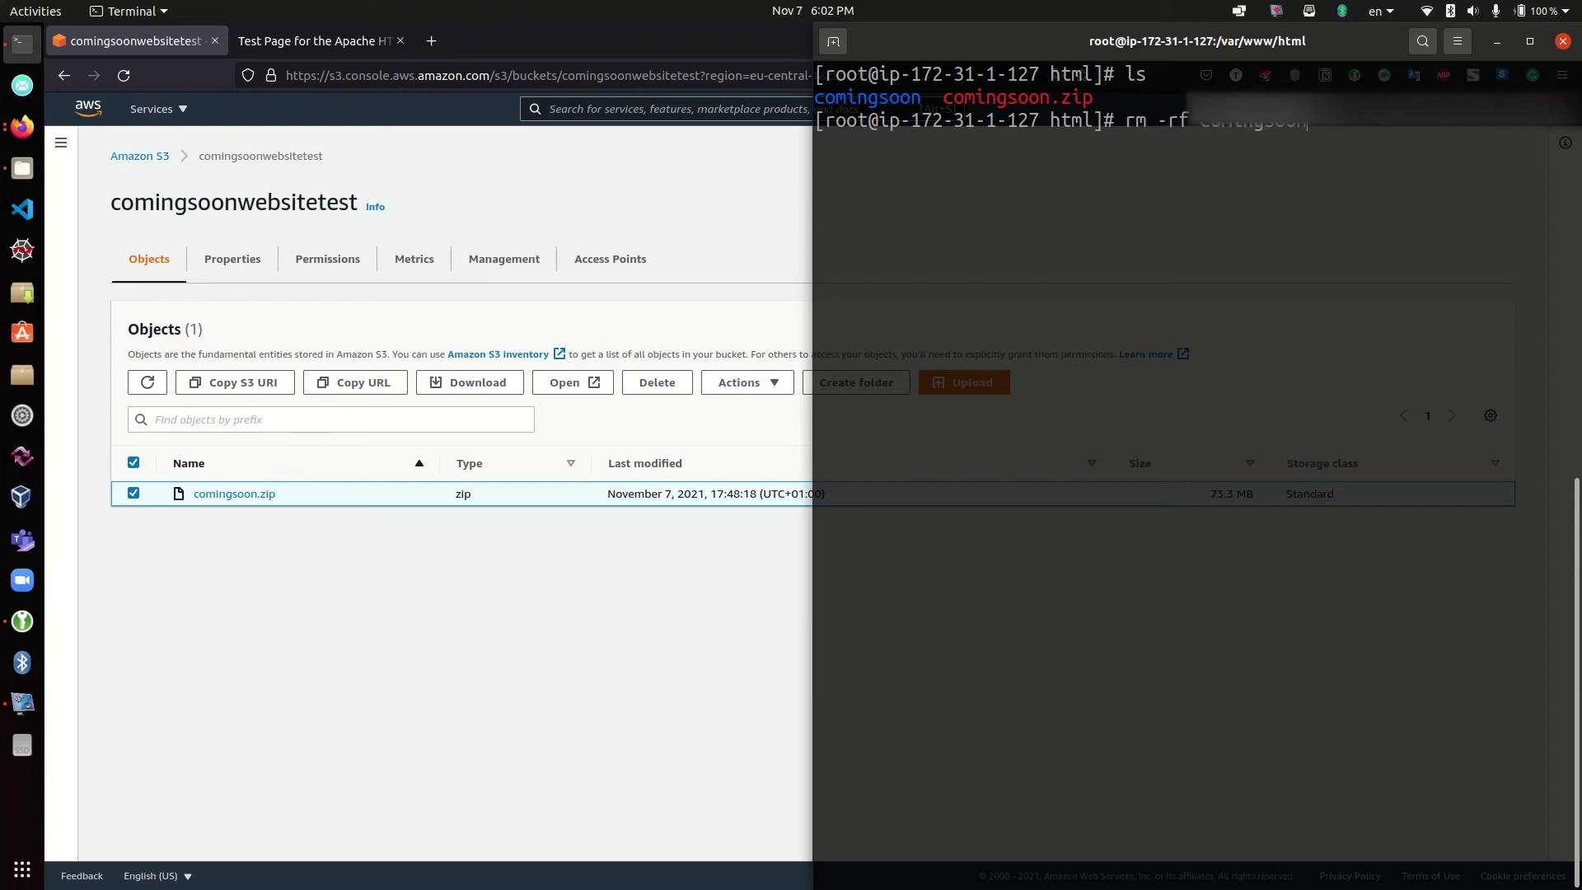
{"action": "type", "text": ".zip"}
{"action": "key", "text": "Return"}
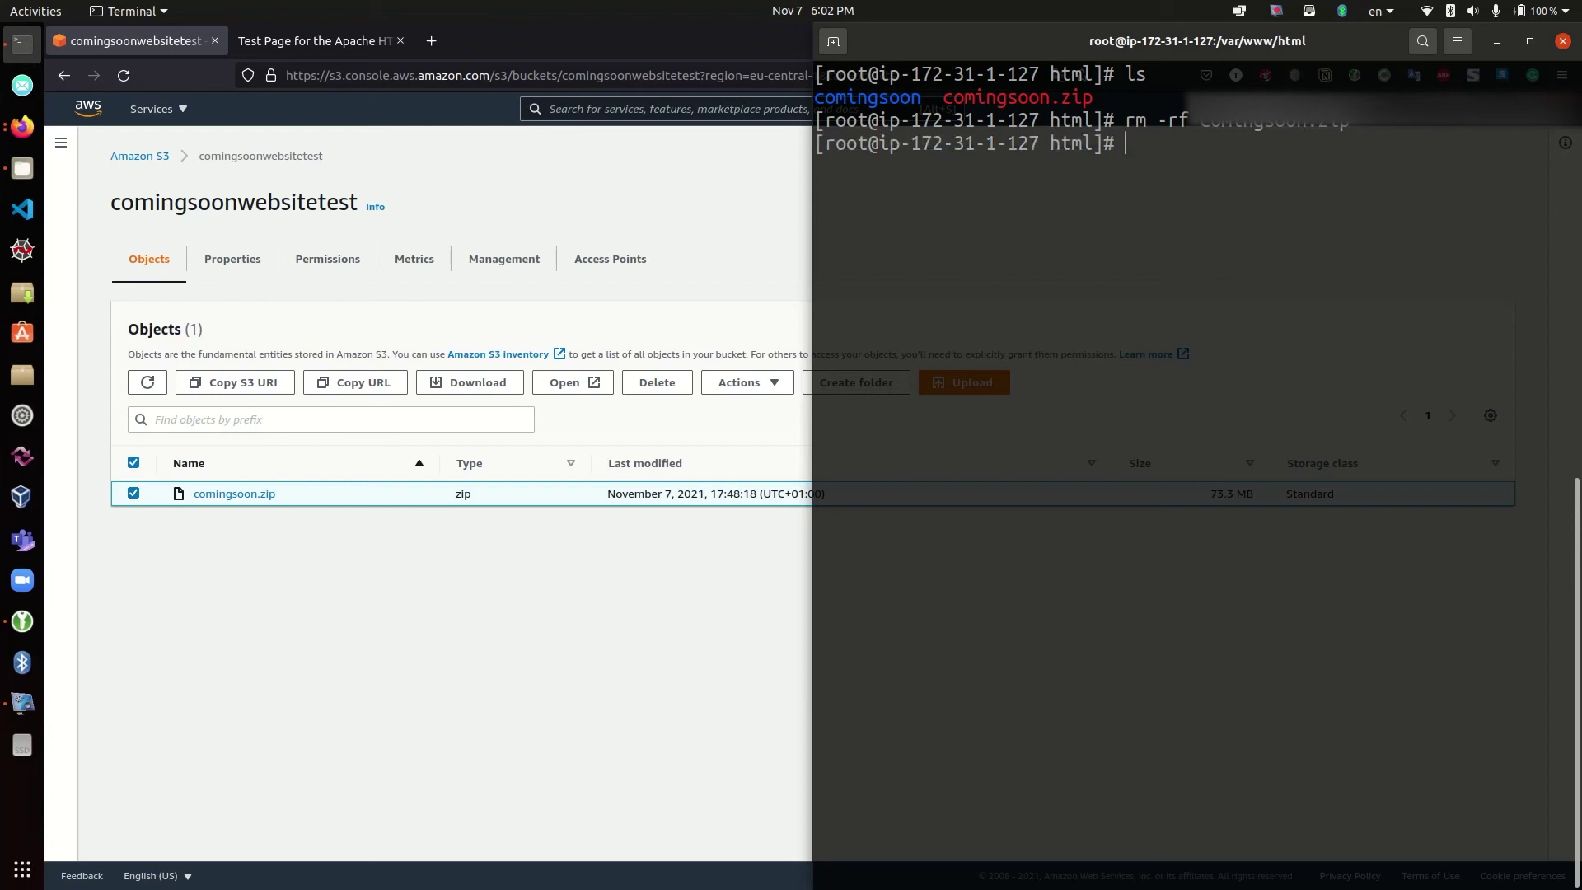
{"action": "type", "text": "ls"}
{"action": "key", "text": "Return"}
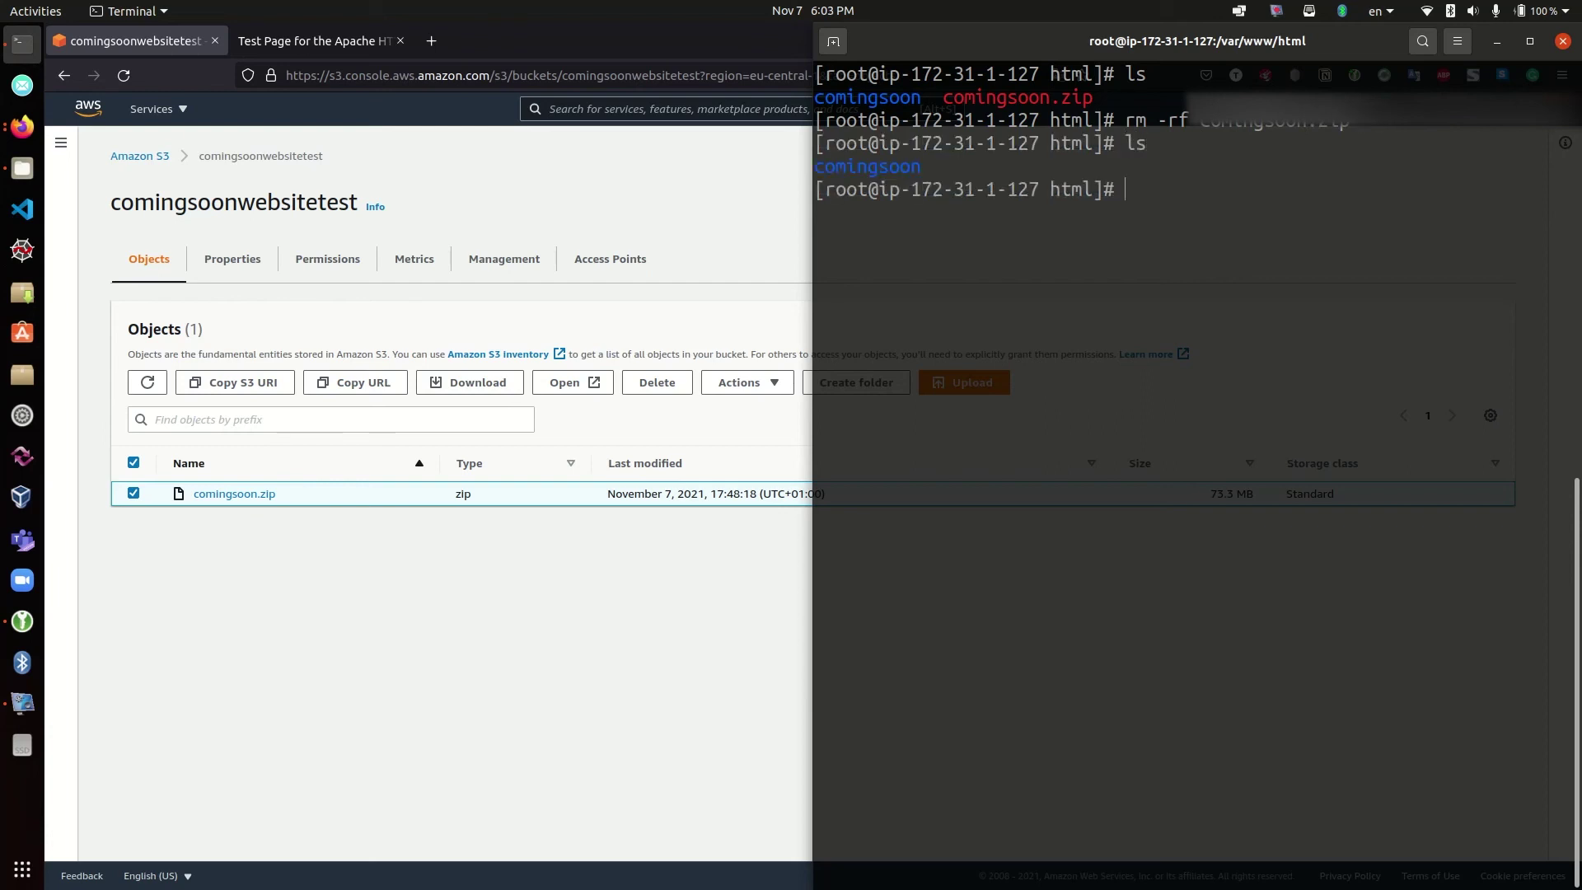
Change into the comingsoon directory and list its files with ls, checking for index.html
{"action": "type", "text": "cd c"}
{"action": "key", "text": "Tab"}
{"action": "key", "text": "Return"}
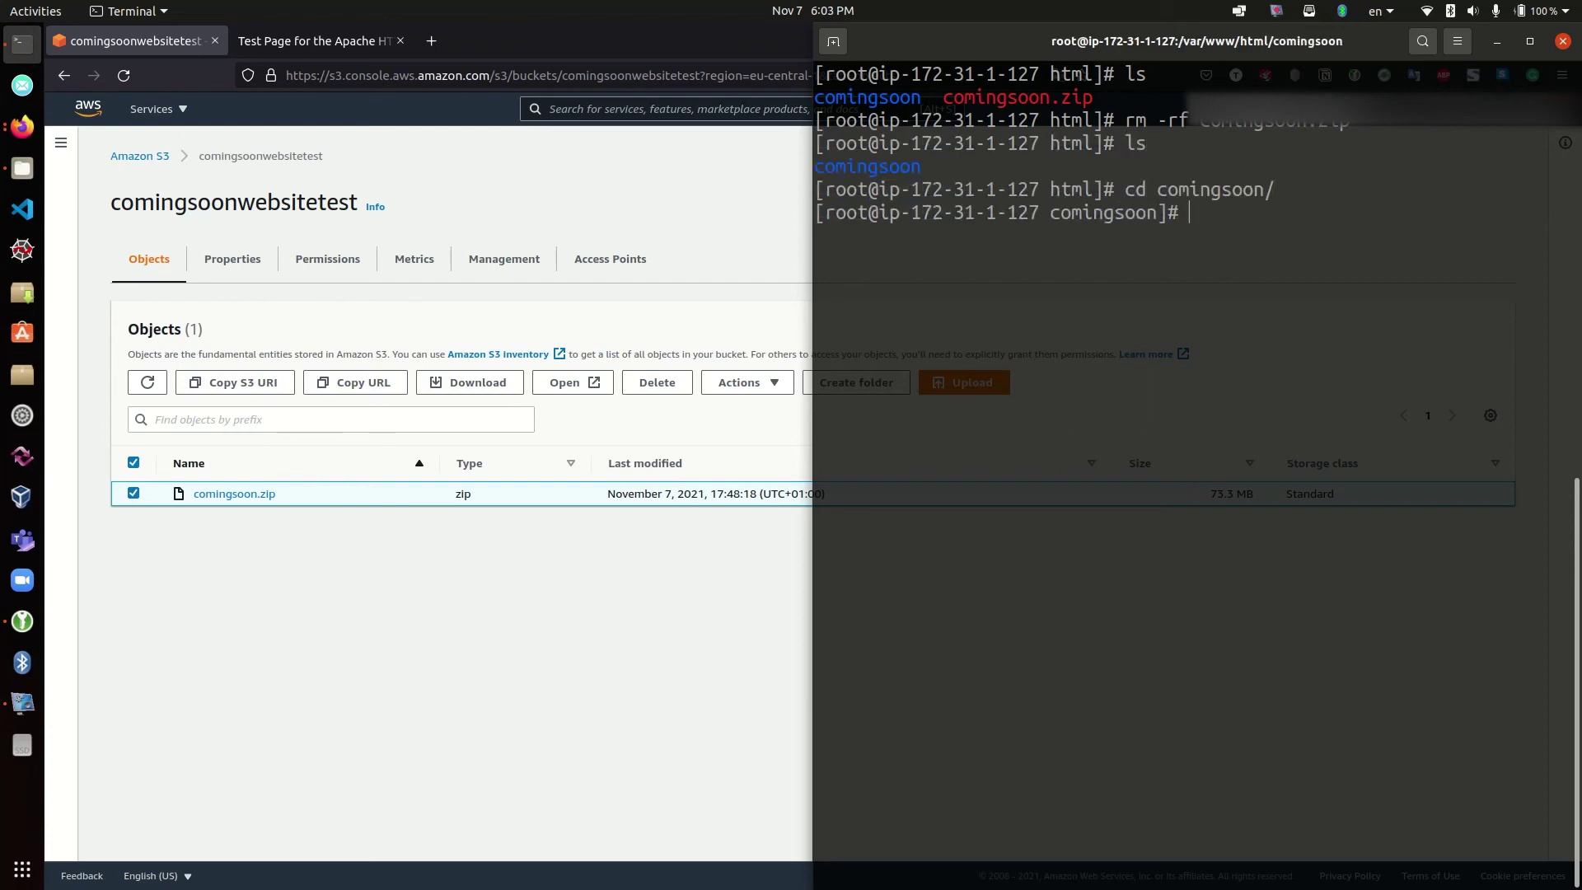
{"action": "type", "text": "ls"}
{"action": "key", "text": "Return"}
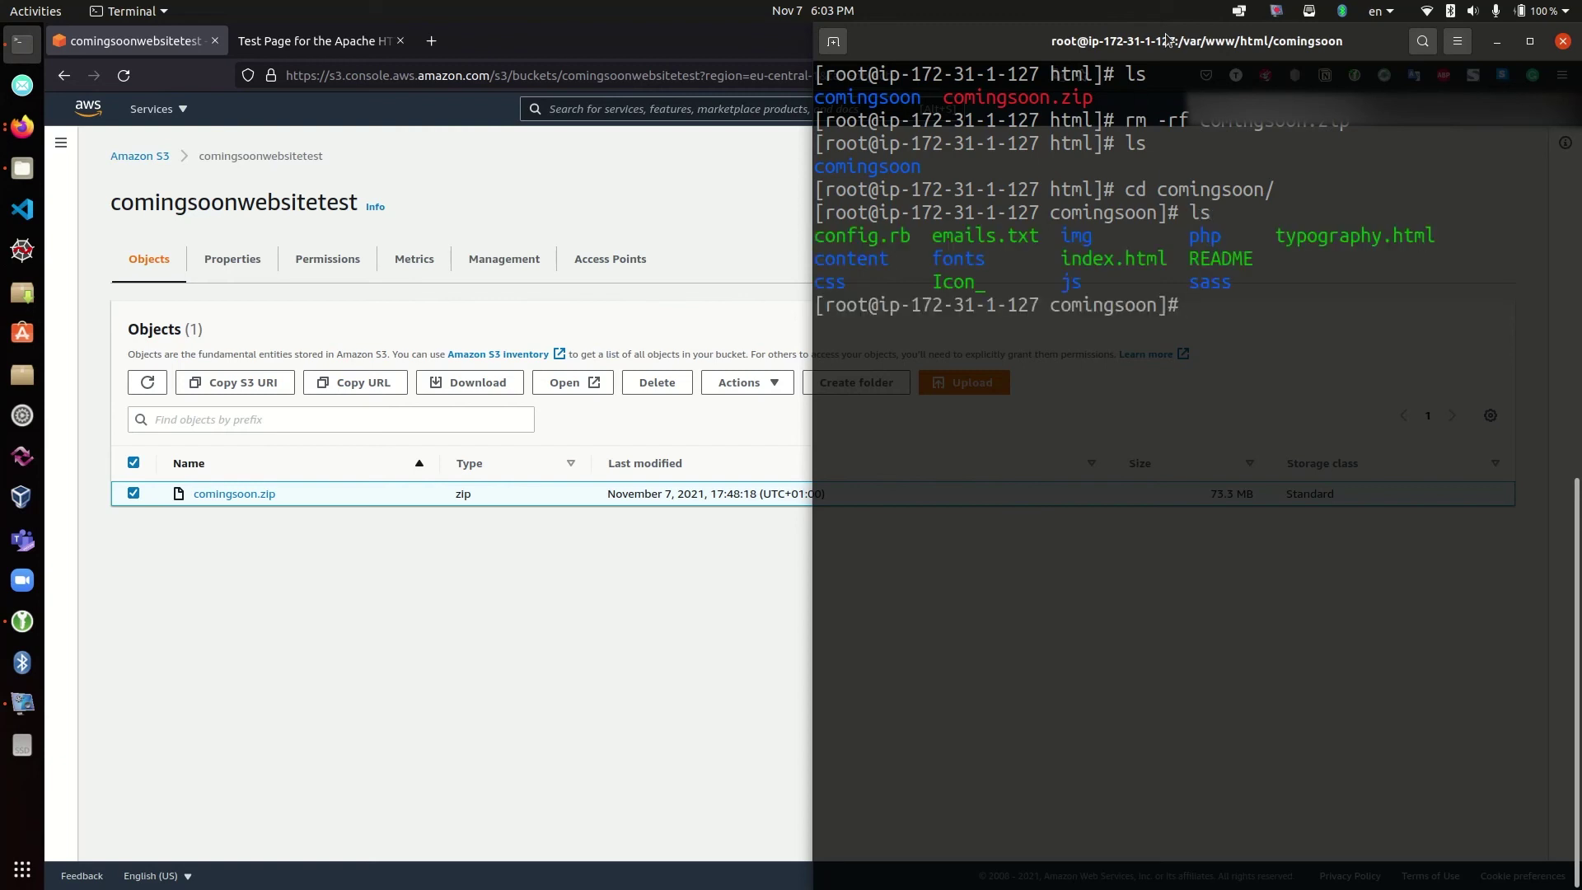
{"action": "left_click_drag", "start_coordinate": [1060, 260], "coordinate": [1168, 256]}
{"action": "left_click", "coordinate": [1279, 336]}
Return to /var/www/html with cd .. and clear the terminal
{"action": "type", "text": "cd .."}
{"action": "key", "text": "Return"}
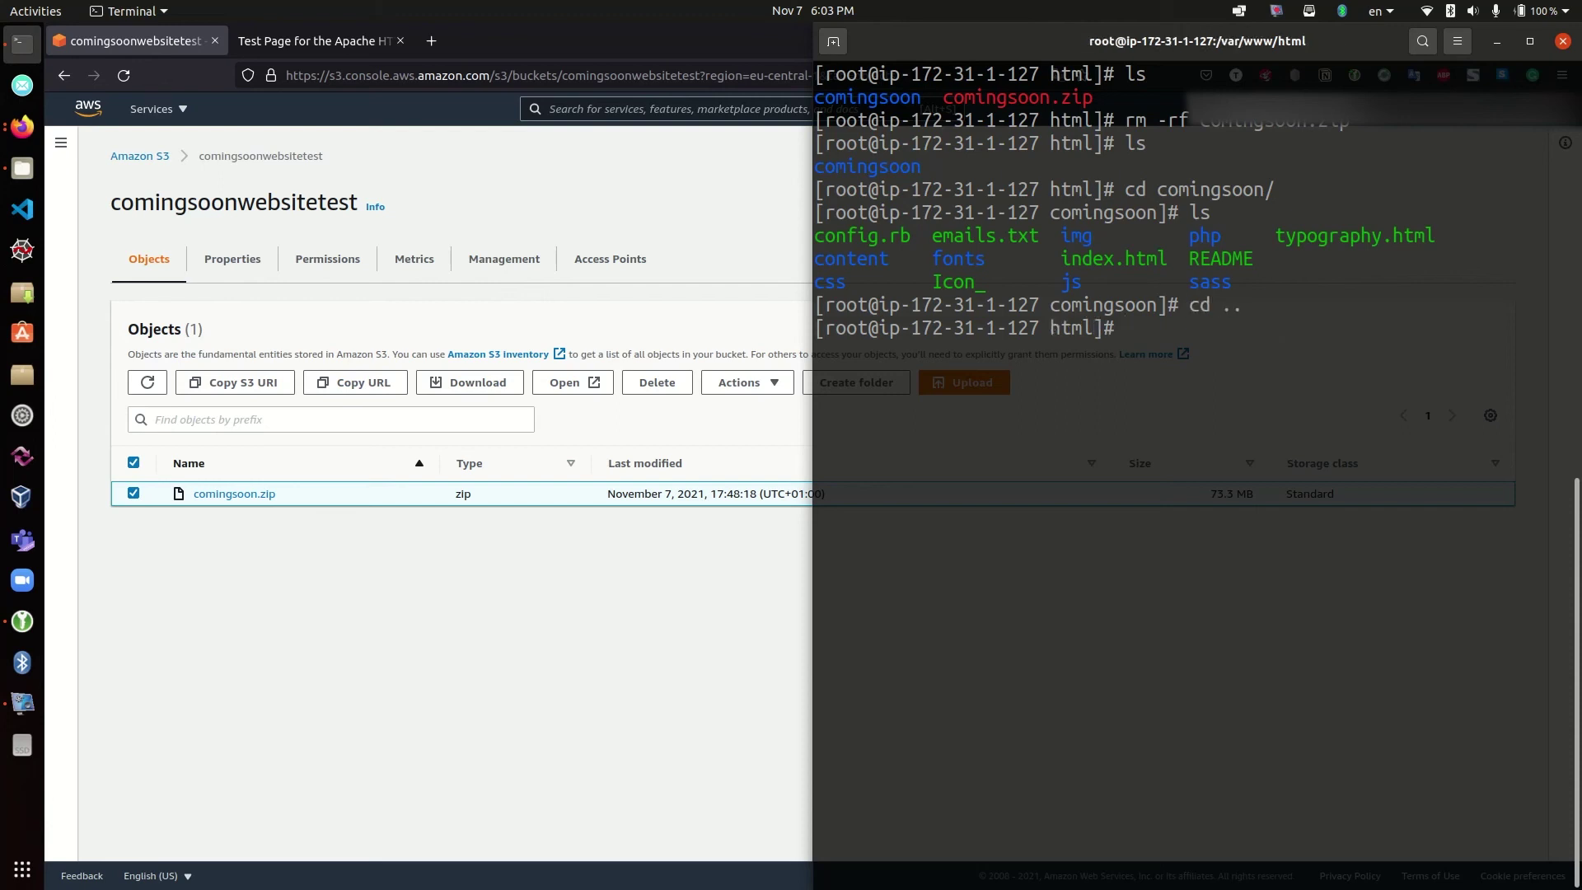
{"action": "type", "text": "clear"}
{"action": "key", "text": "Return"}
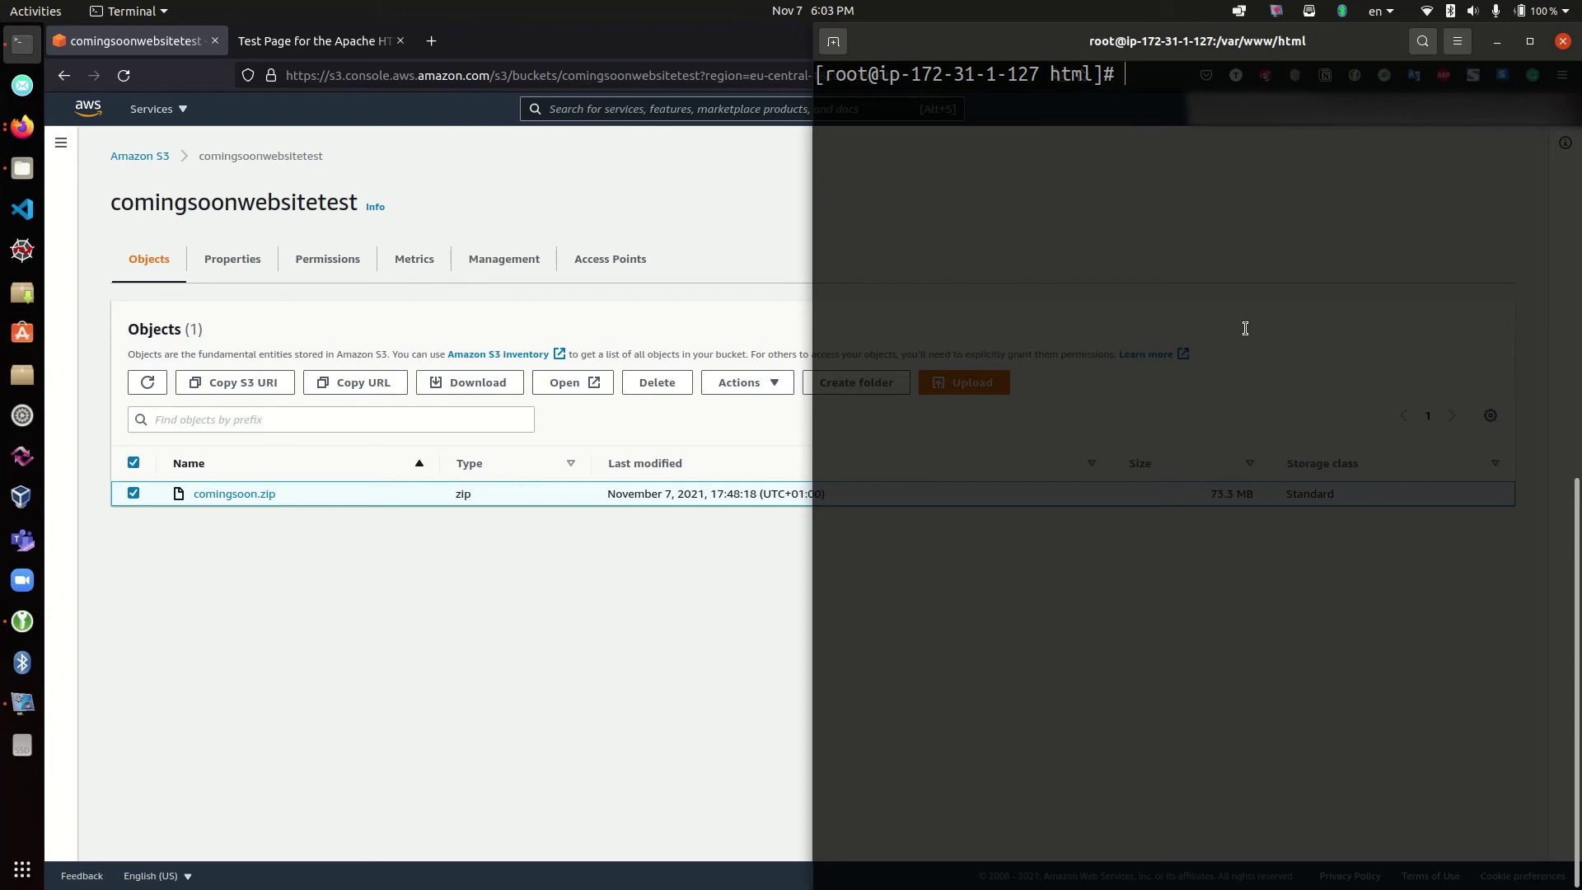
Move everything inside comingsoon into the web root with mv comingsoon/* . and list the web root's contents
{"action": "type", "text": "mv c"}
{"action": "key", "text": "Tab"}
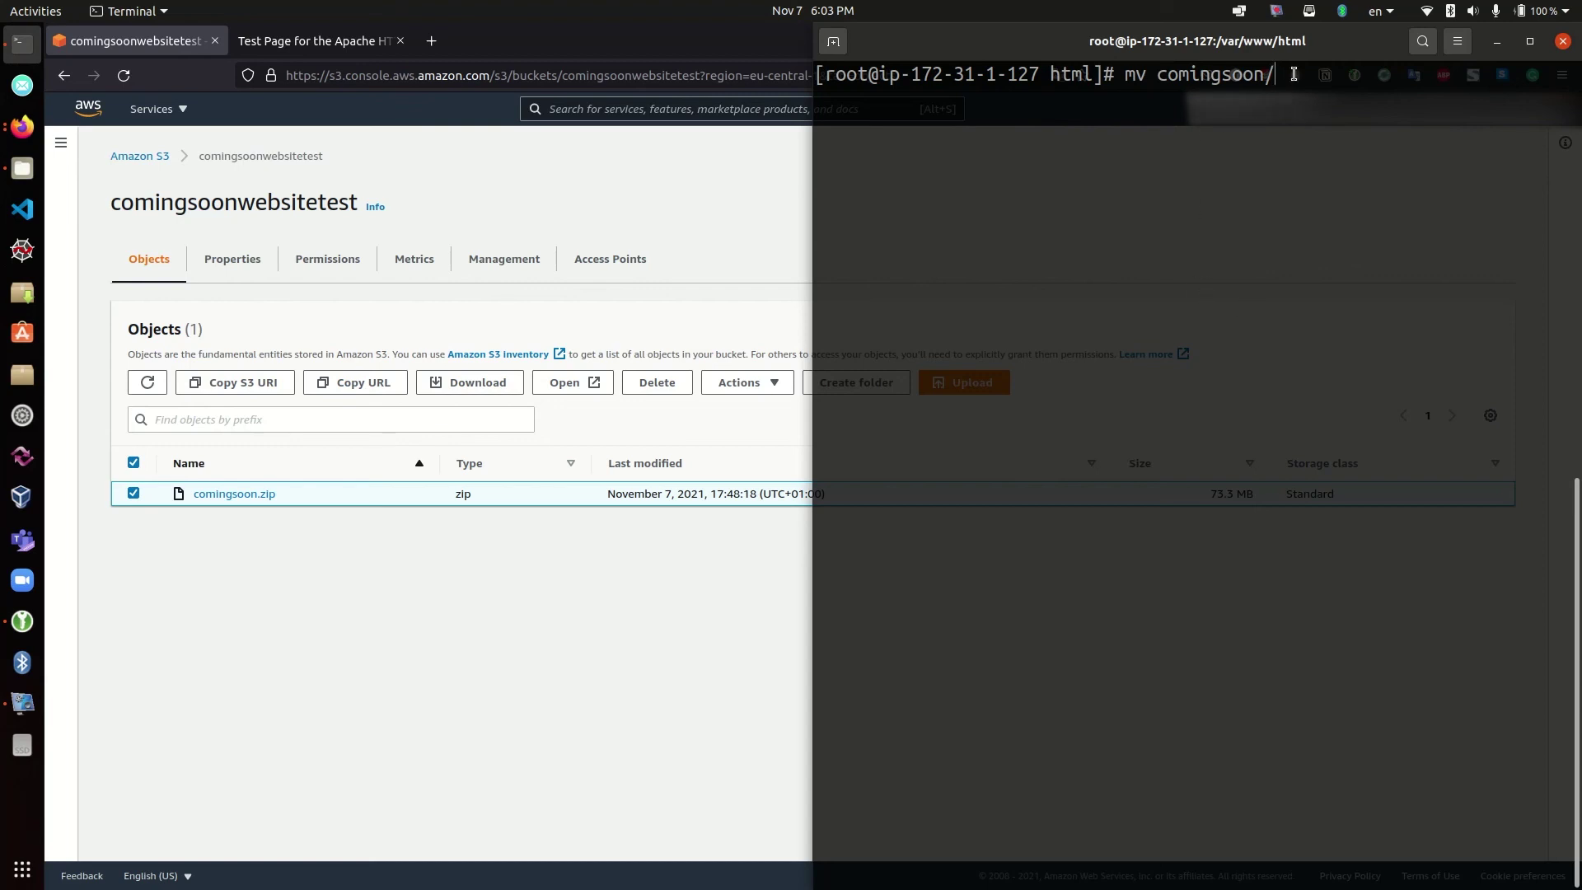
{"action": "type", "text": "*"}
{"action": "key", "text": "BackSpace"}
{"action": "left_click_drag", "start_coordinate": [1276, 74], "coordinate": [1157, 74]}
{"action": "key", "text": "Return"}
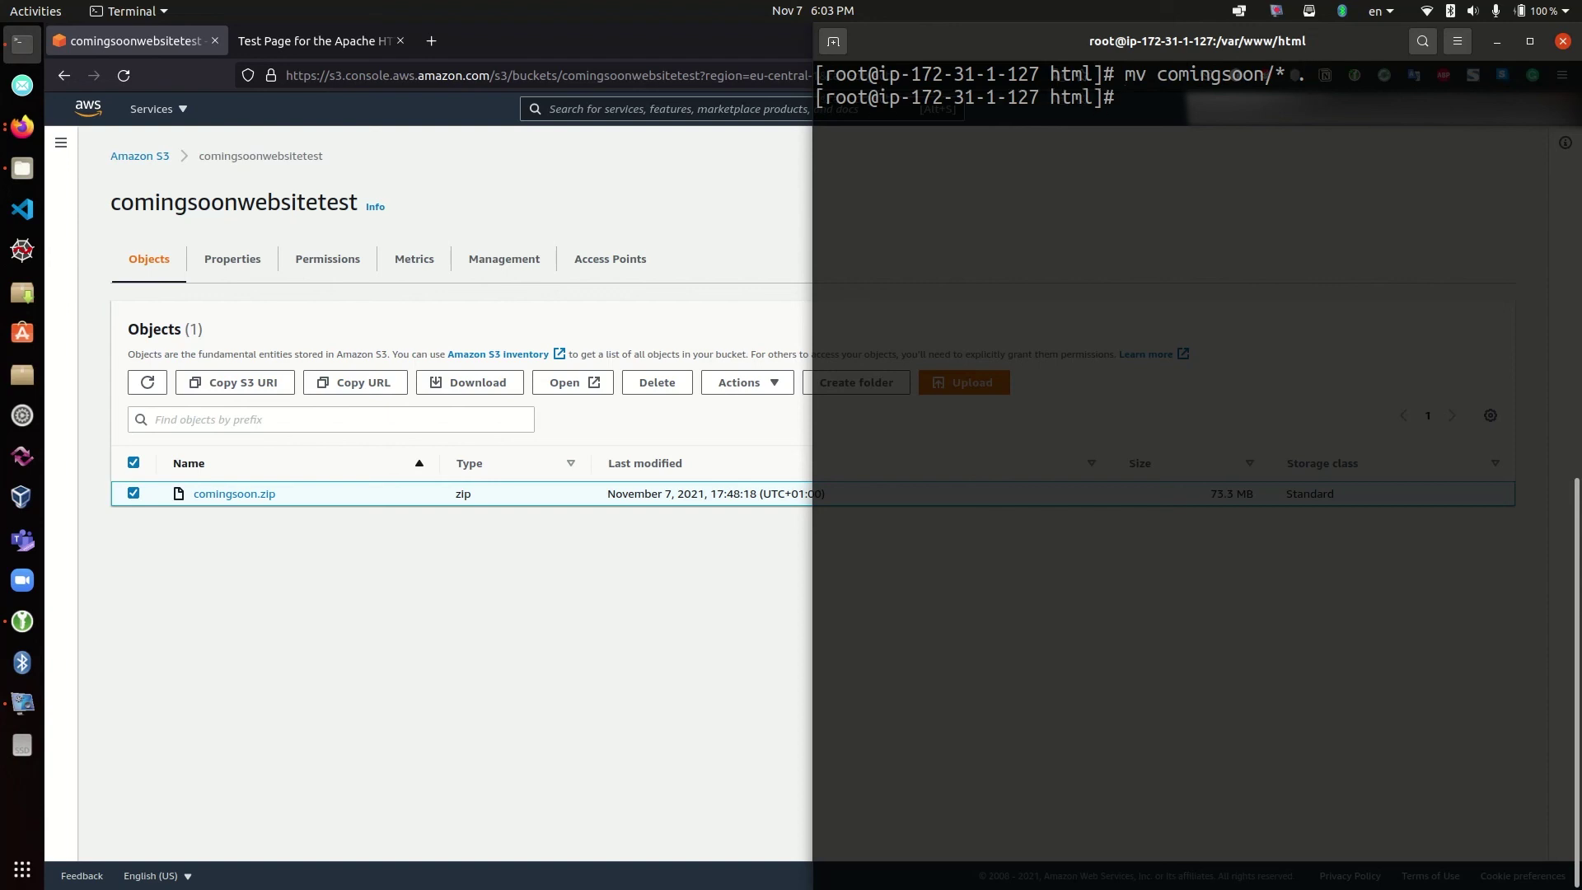
{"action": "type", "text": "ls"}
{"action": "key", "text": "Return"}
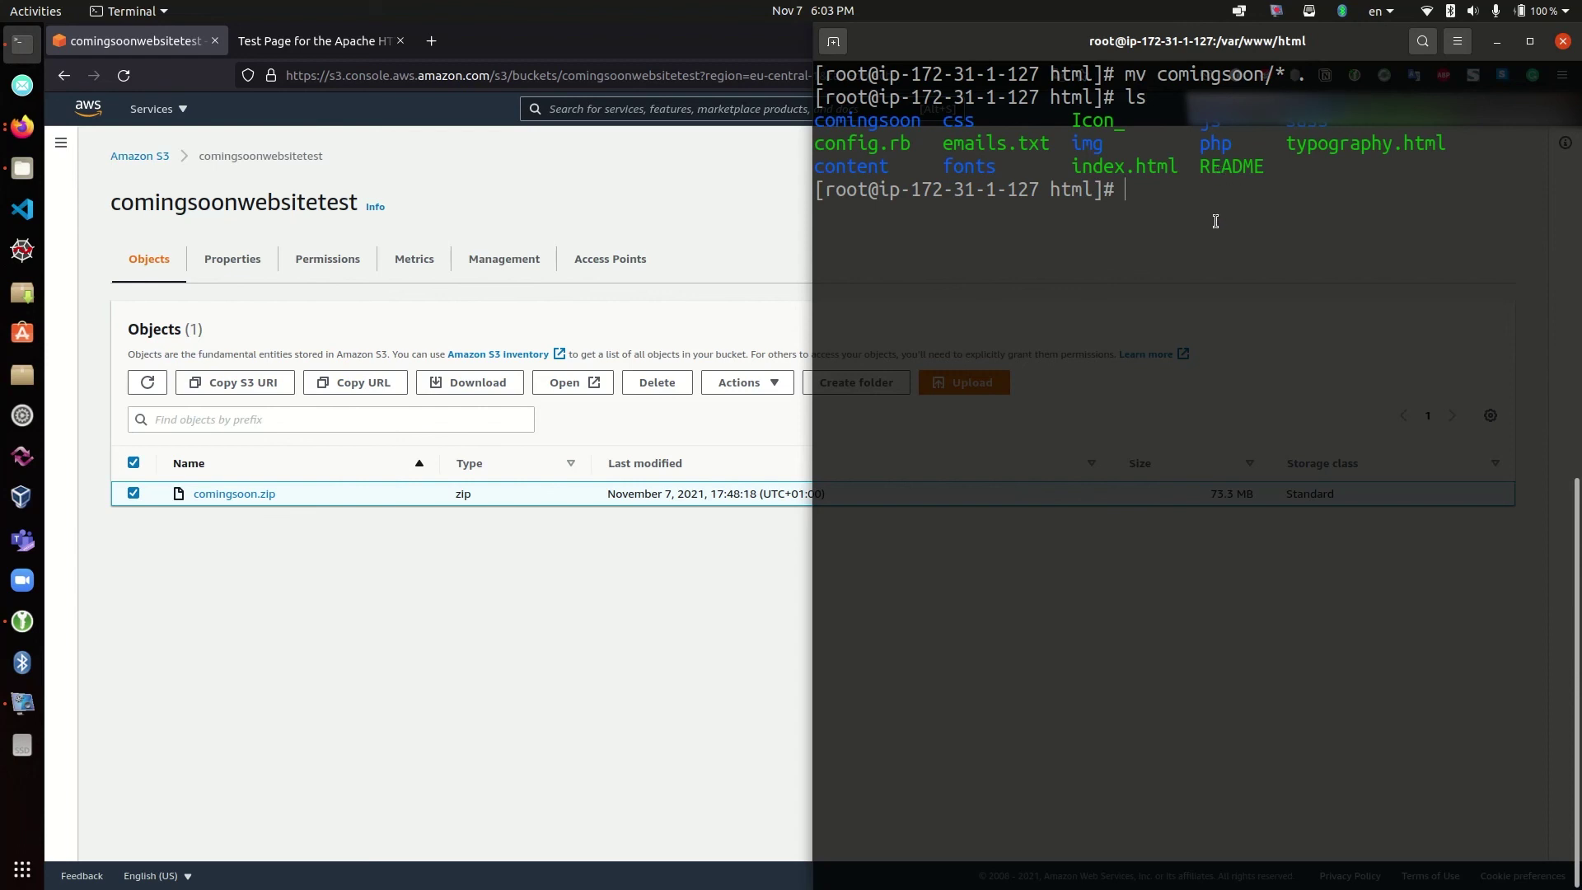
{"action": "left_click_drag", "start_coordinate": [1280, 166], "coordinate": [813, 122]}
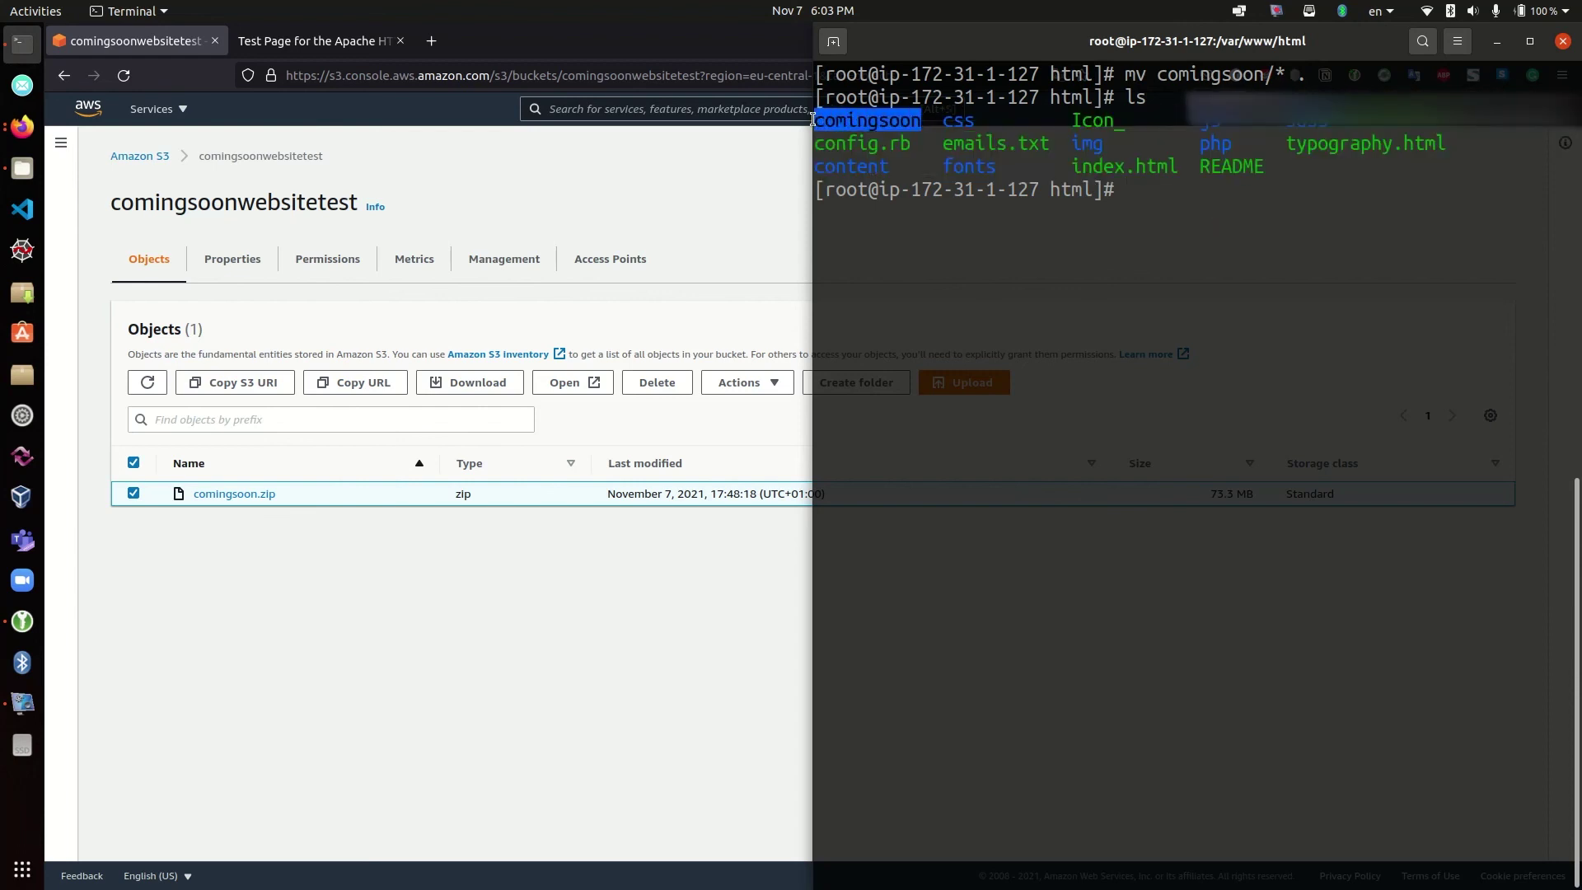
Delete the leftover comingsoon directory with rm -rf comingsoon/ and clear the terminal
{"action": "left_click", "coordinate": [1247, 223]}
{"action": "type", "text": "rm -"}
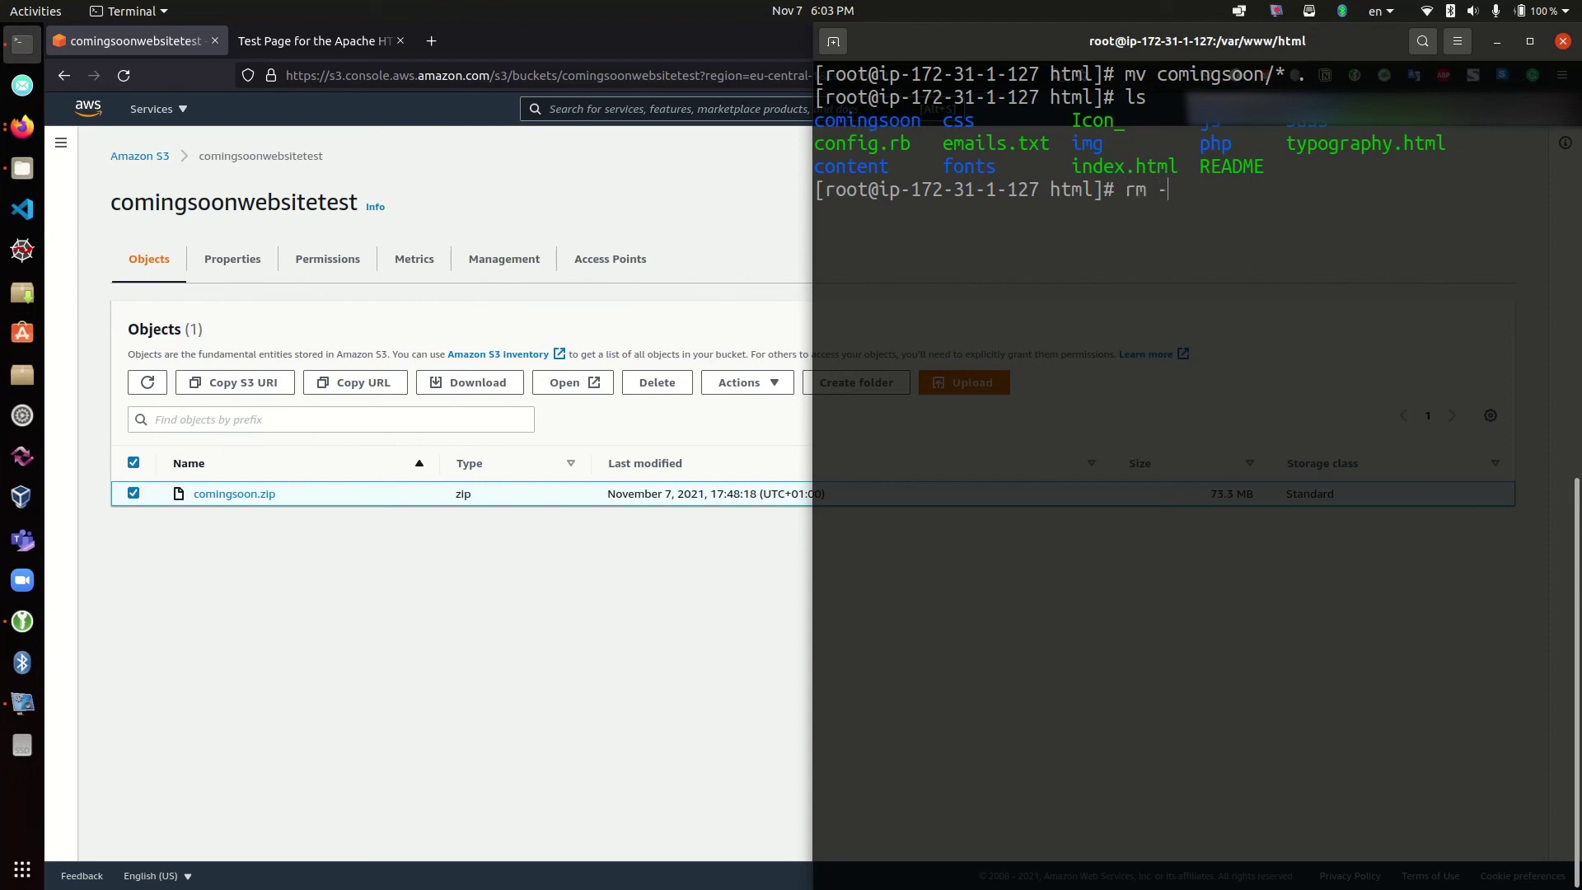
{"action": "type", "text": "rf com"}
{"action": "key", "text": "Tab"}
{"action": "key", "text": "Return"}
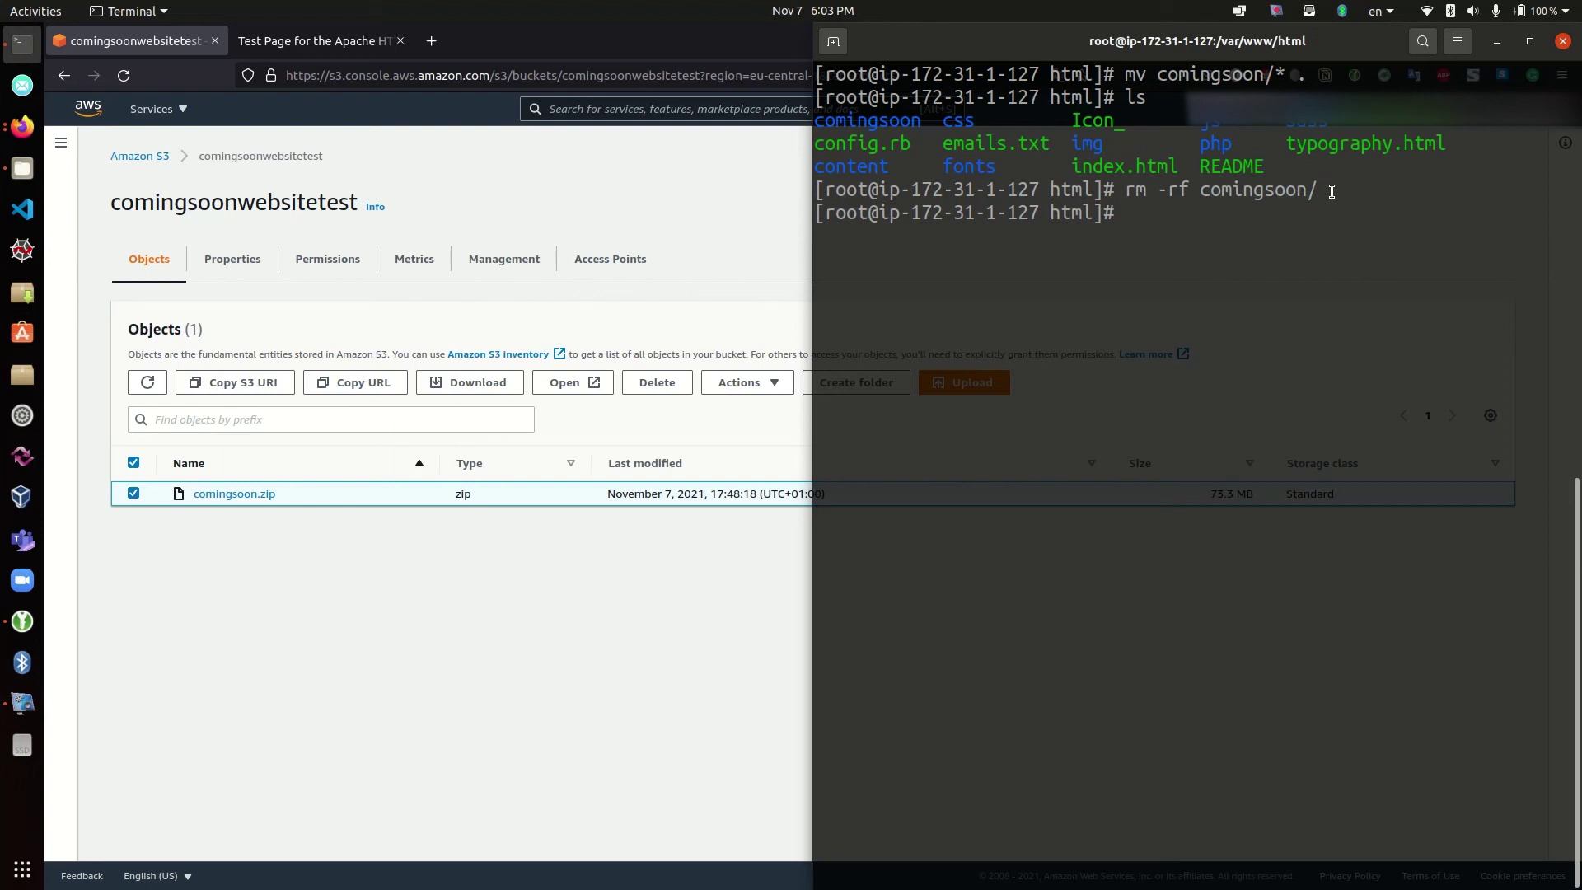
{"action": "type", "text": "clear"}
{"action": "key", "text": "Return"}
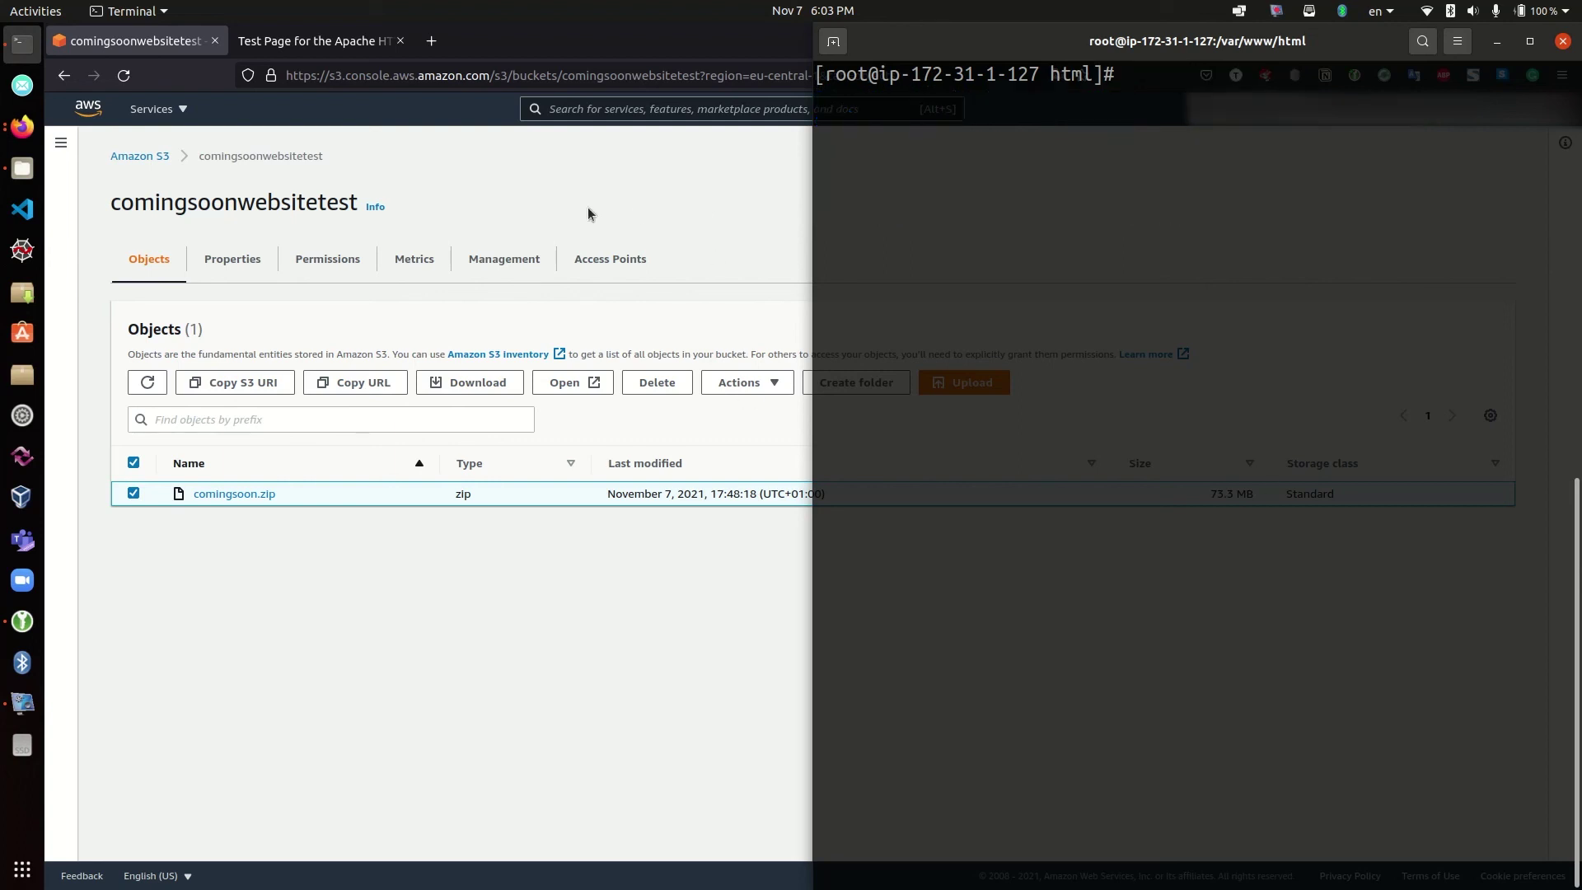
Switch to the Apache test page in Firefox and reload 3.127.142.83 to check the hosted website
{"action": "left_click", "coordinate": [311, 46]}
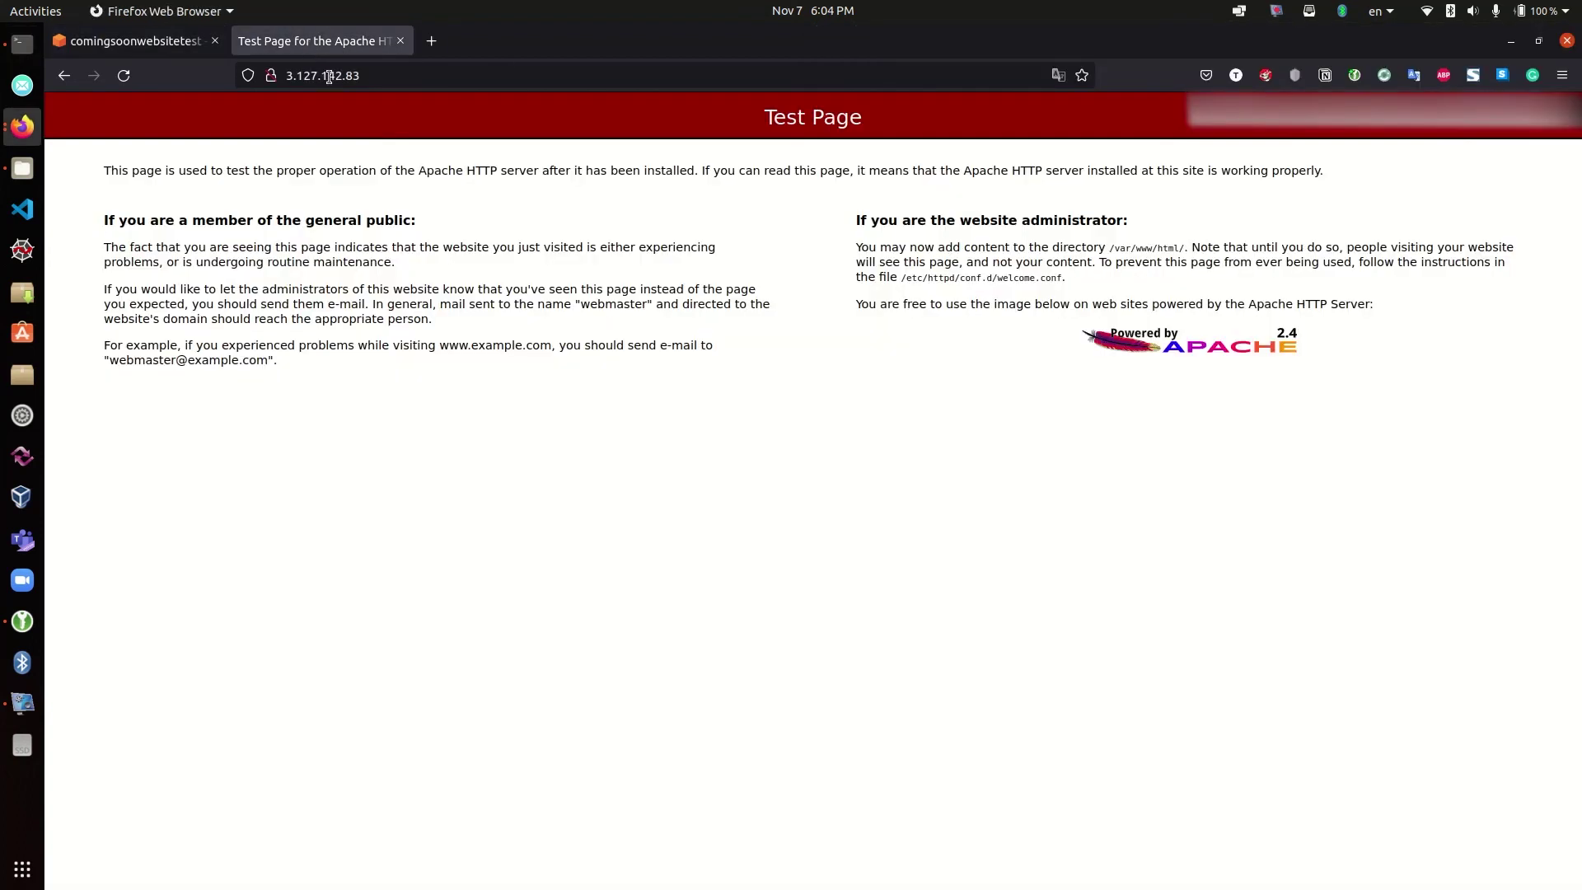
{"action": "left_click", "coordinate": [387, 75]}
{"action": "left_click", "coordinate": [414, 515]}
{"action": "key", "text": "F5"}
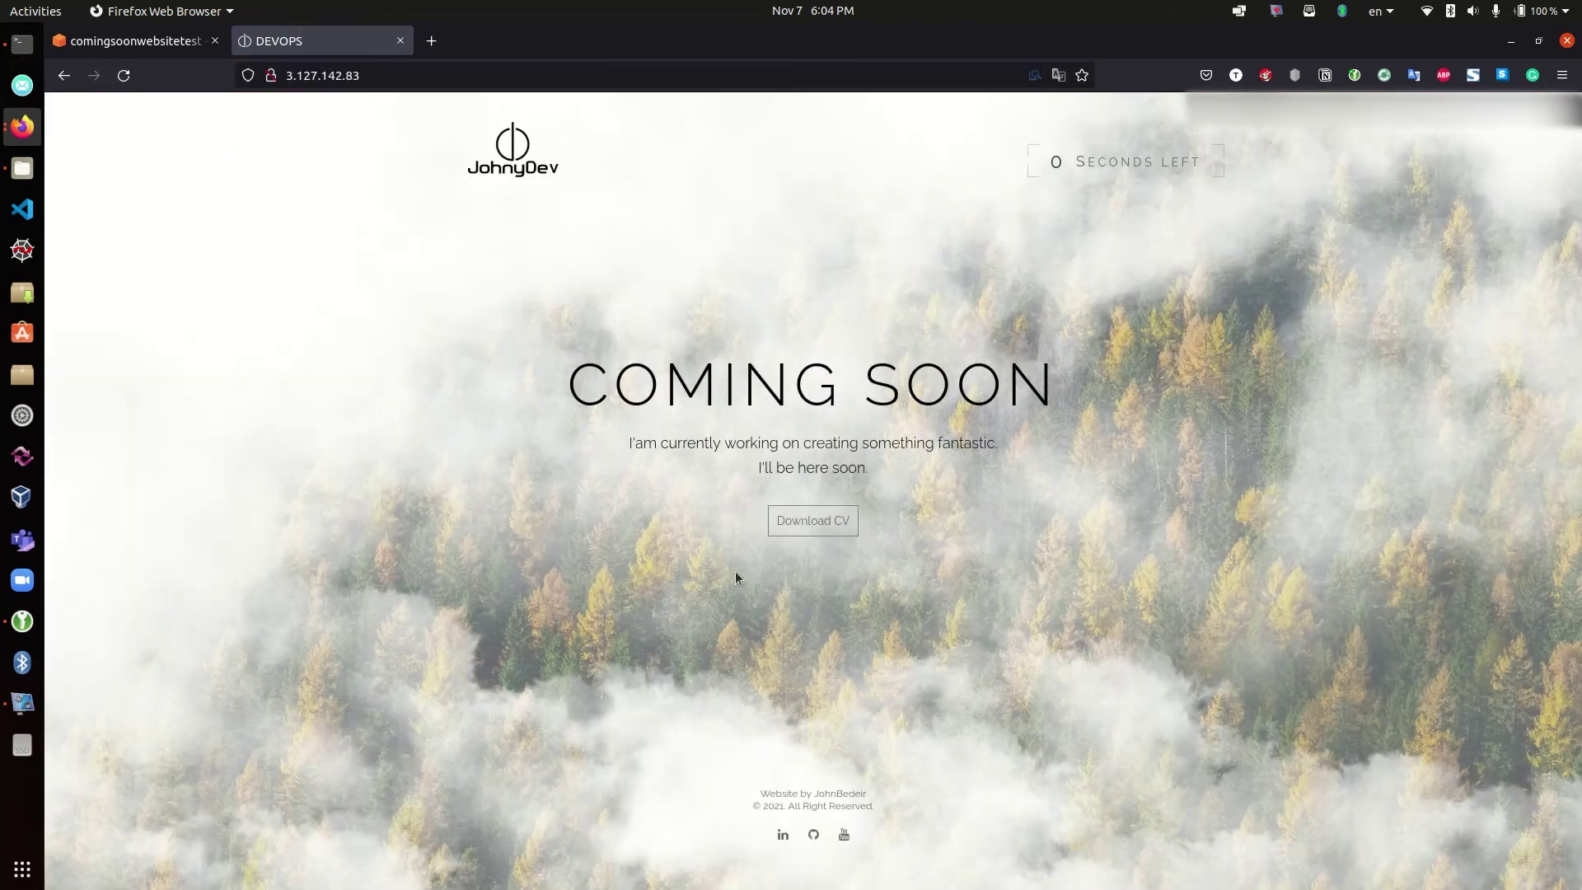
{"action": "key", "text": "alt+Tab"}
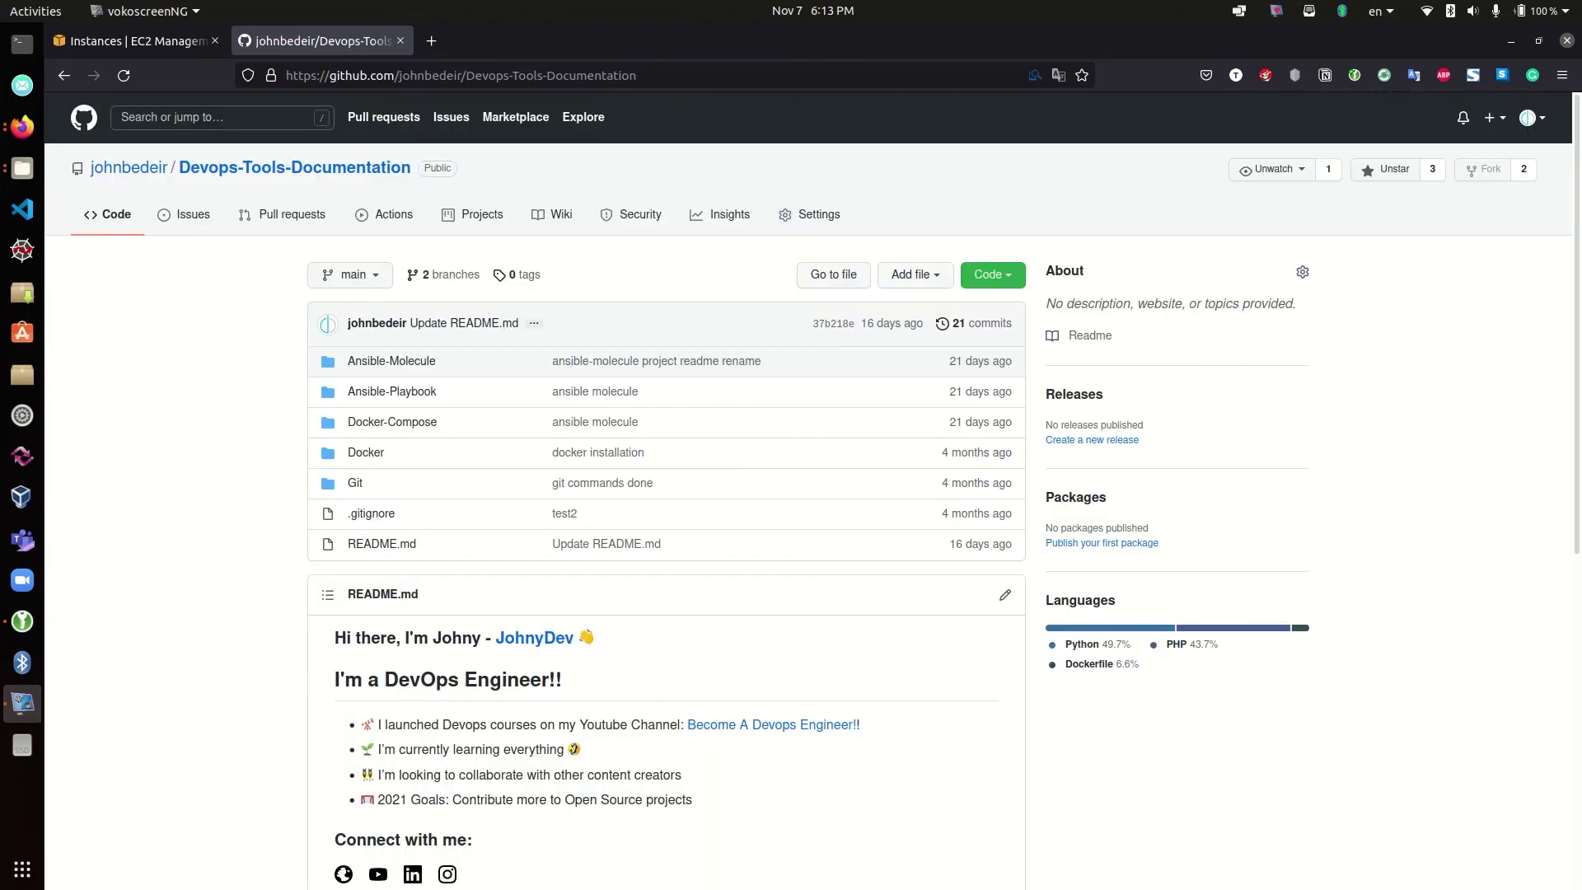
Visit johnydev.com in a new browser tab and follow its Devops Tools Documentation link
{"action": "left_click", "coordinate": [431, 40]}
{"action": "type", "text": "johny"}
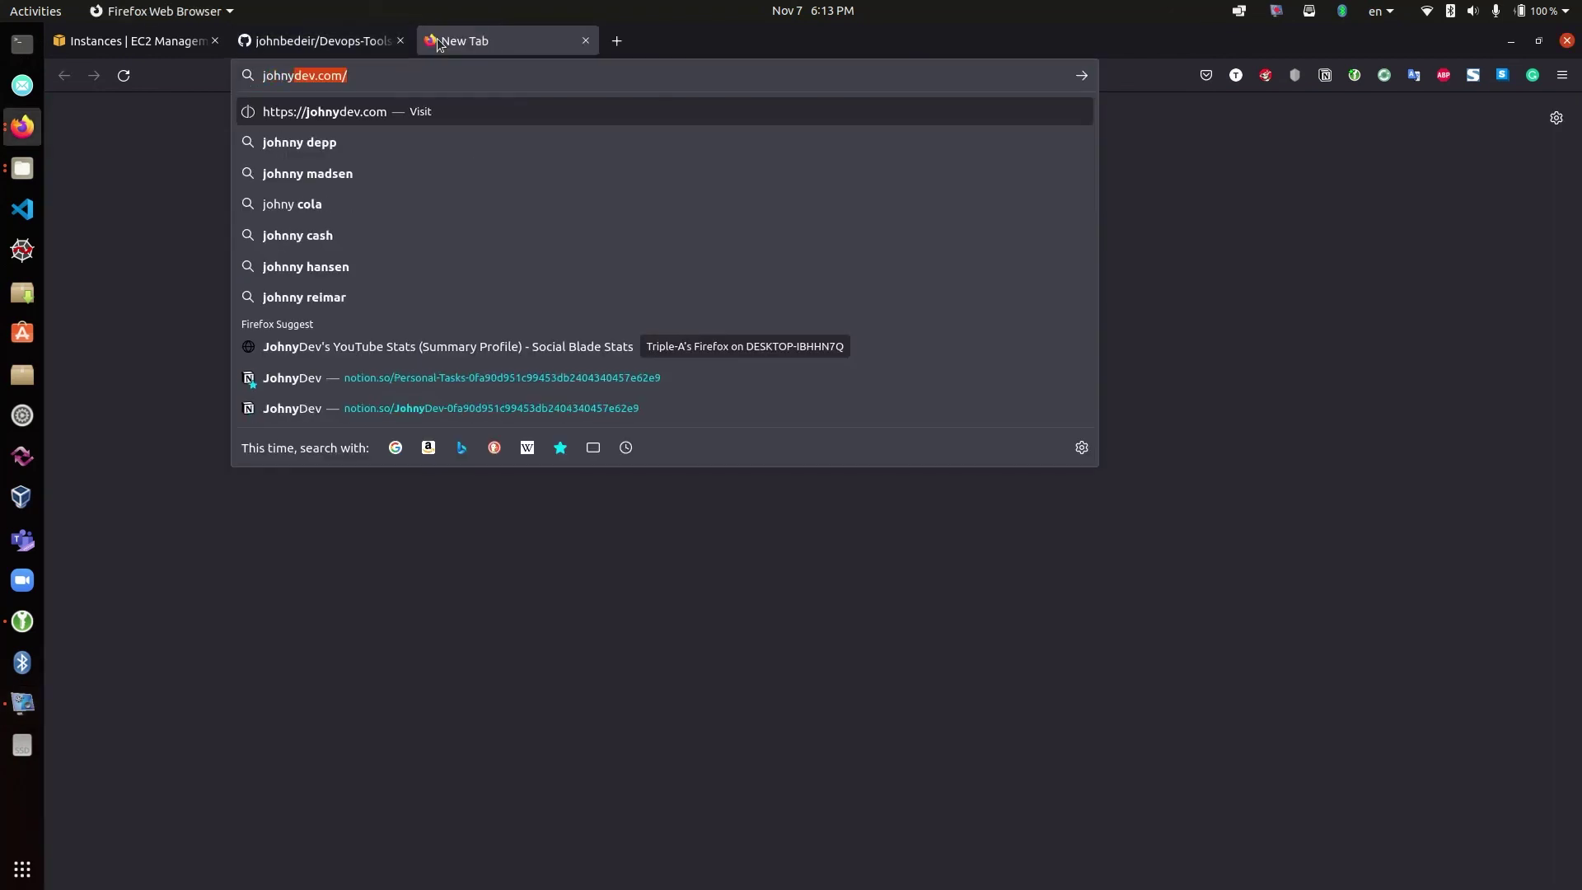
{"action": "key", "text": "Return"}
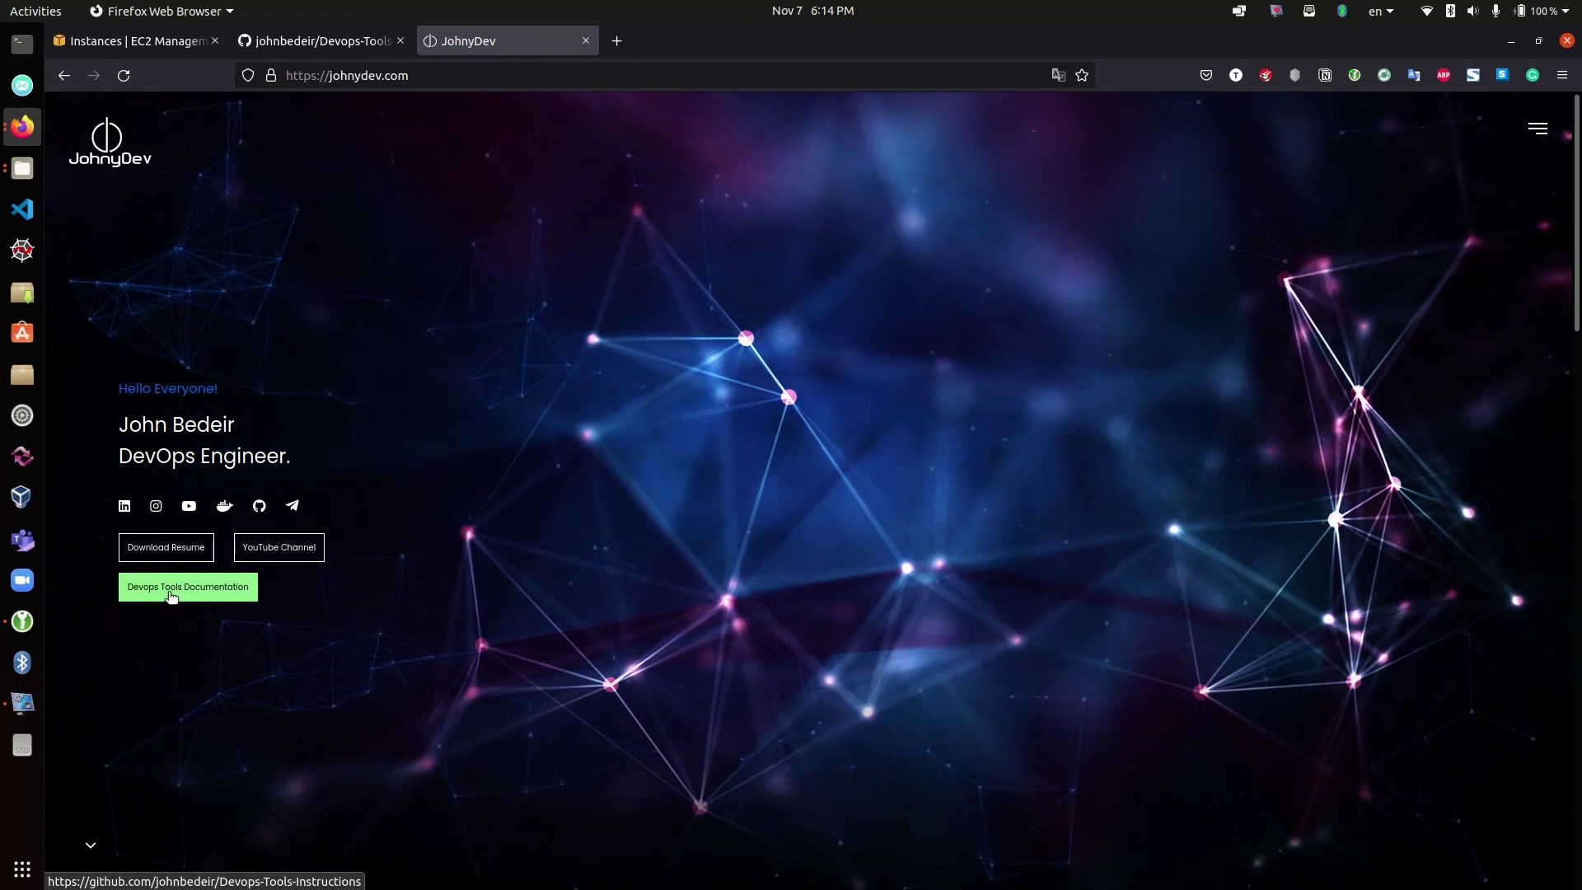
{"action": "left_click", "coordinate": [177, 589]}
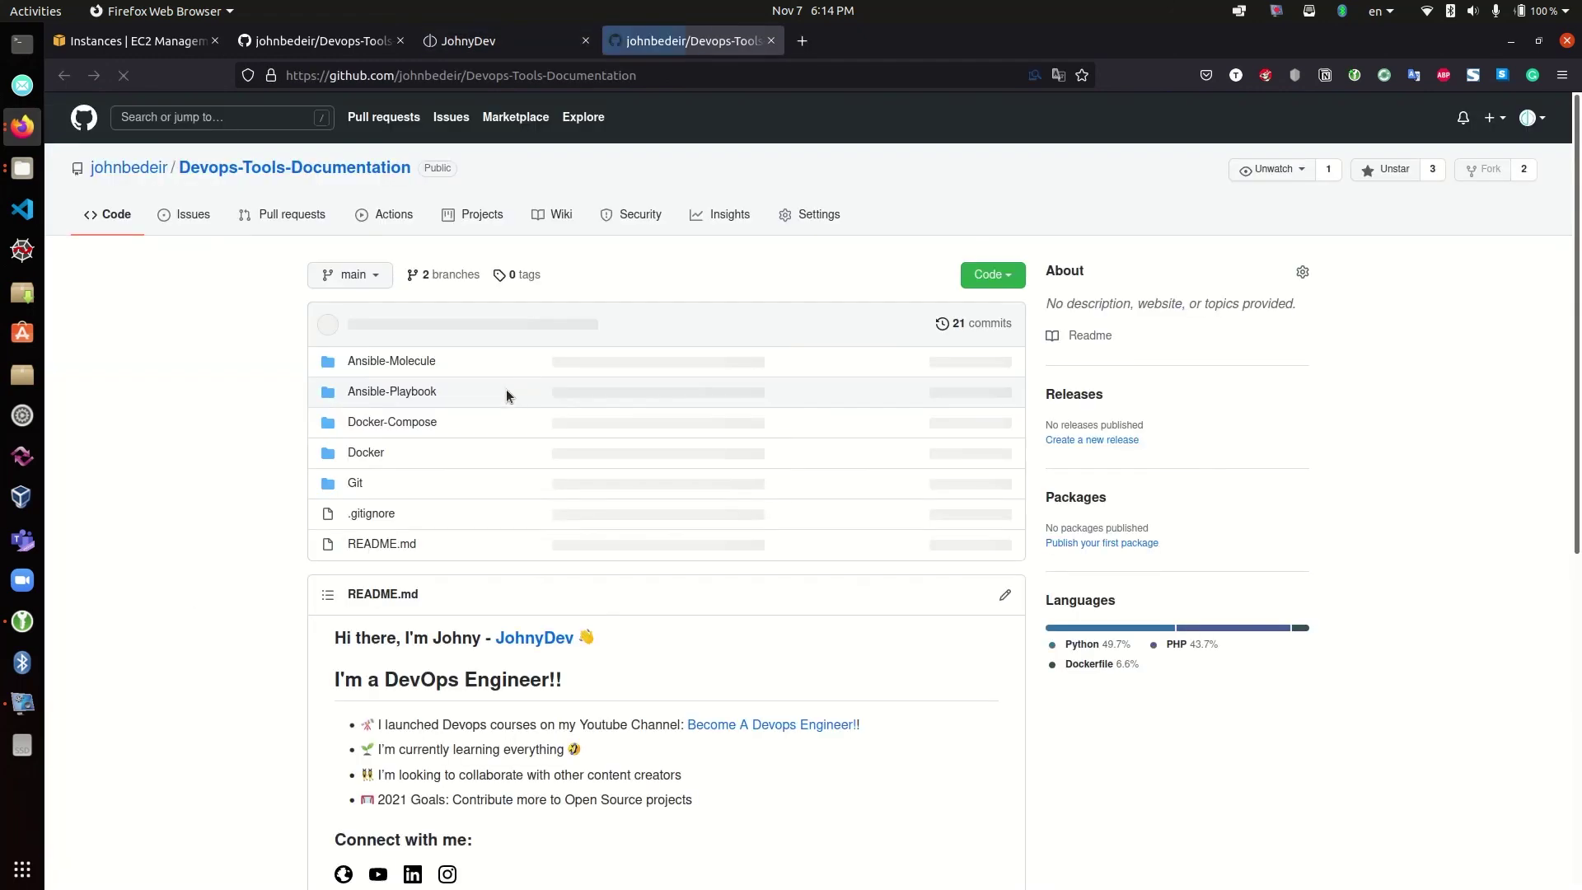